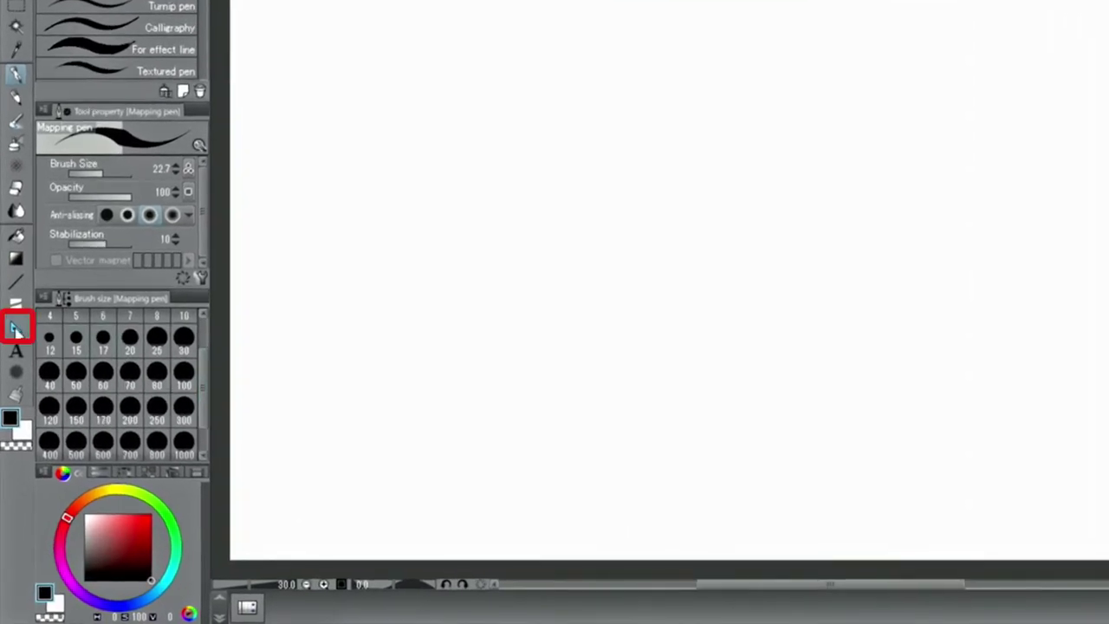
- Switch to the Ruler tool with the Linear ruler sub tool active
click(16, 328)
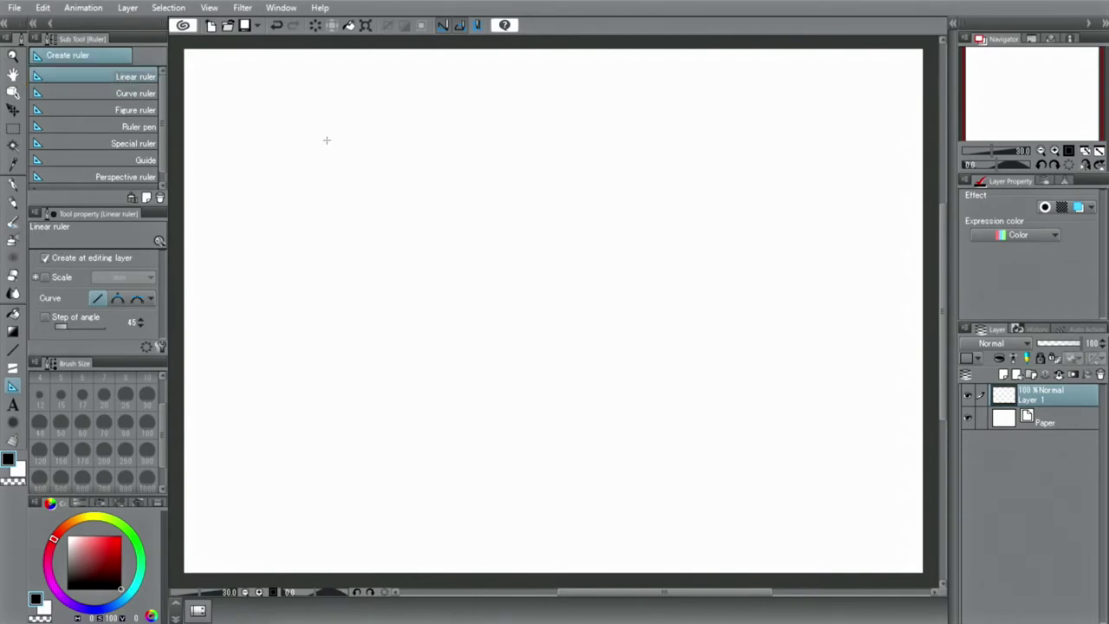
- Lay a linear ruler across the upper canvas and ink a straight line along it with Mapping pen
drag(270, 143, 825, 165)
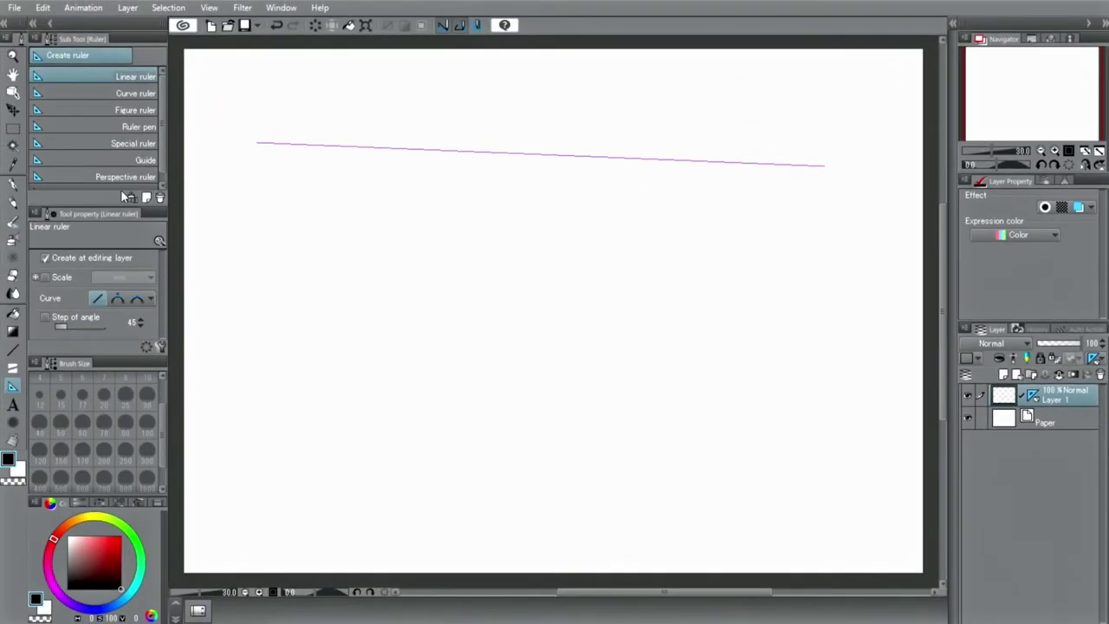
click(12, 185)
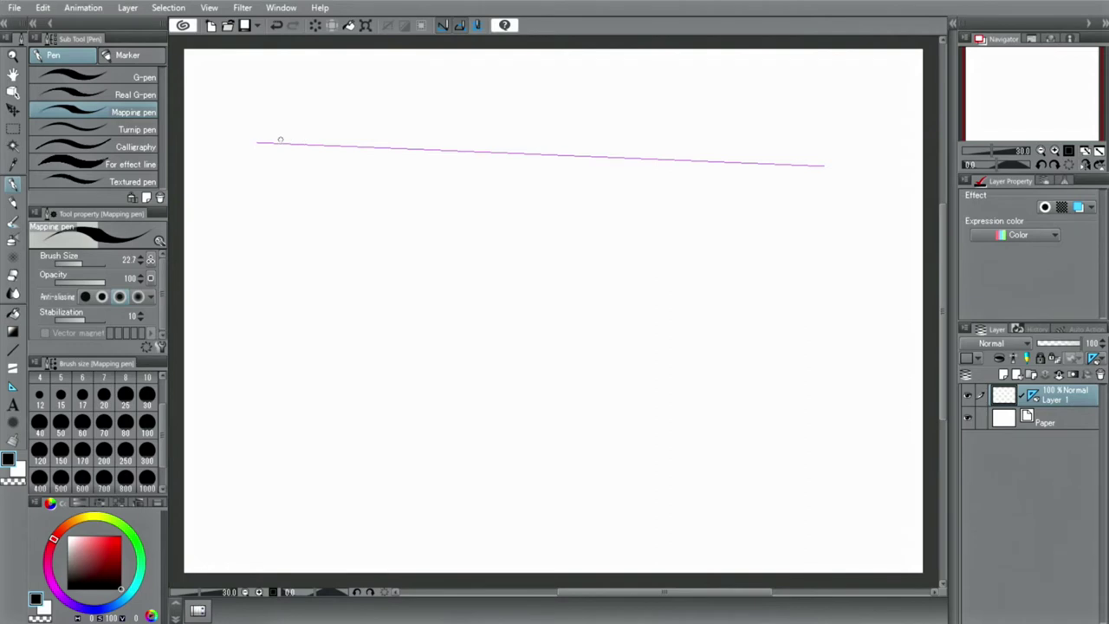
drag(290, 145, 825, 165)
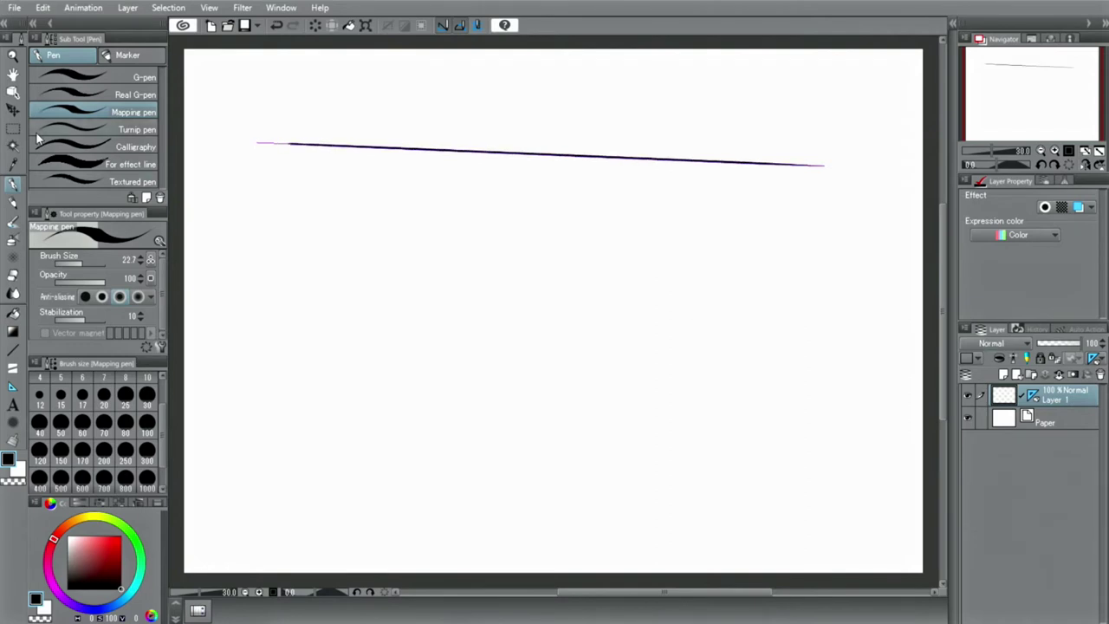
- Tilt the ruler up to the right and move it lower on the canvas
click(13, 93)
click(267, 147)
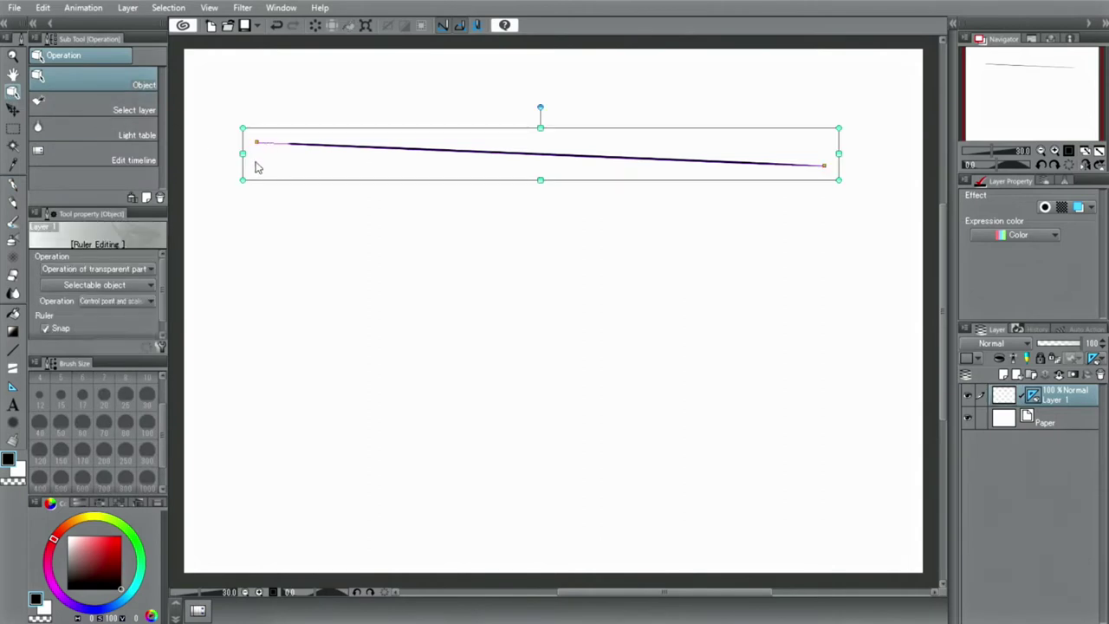
drag(234, 184, 296, 234)
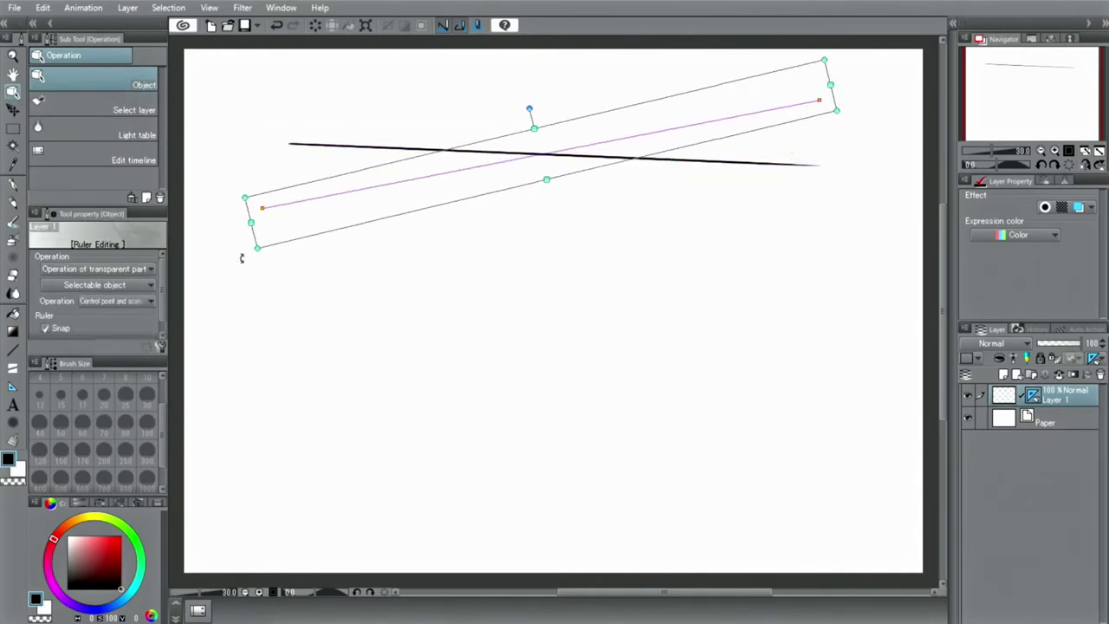
drag(295, 239, 304, 457)
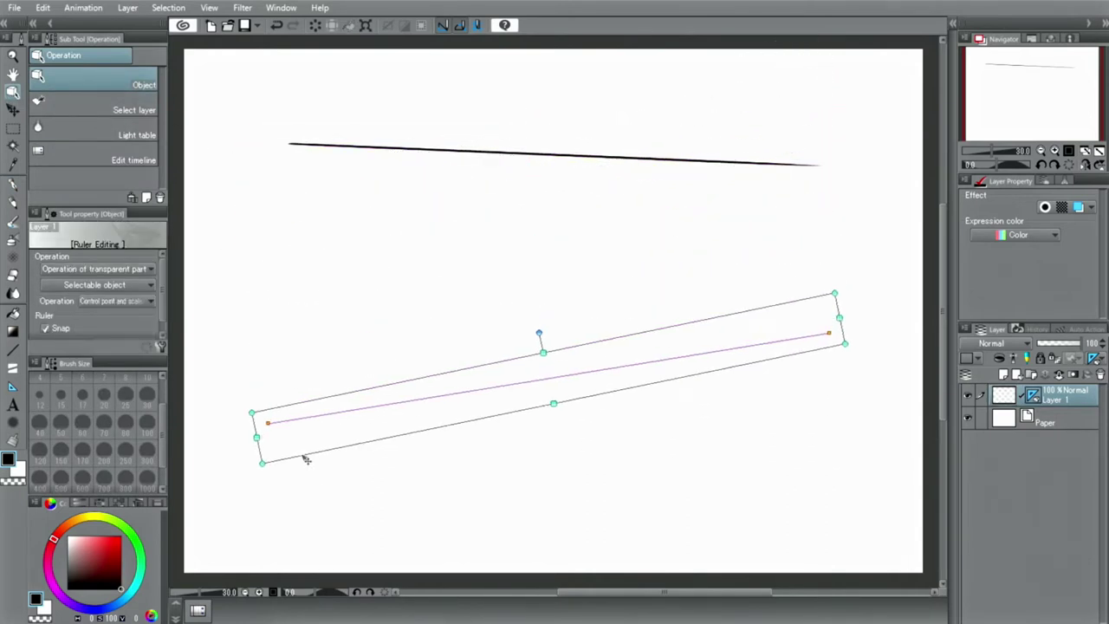
click(14, 186)
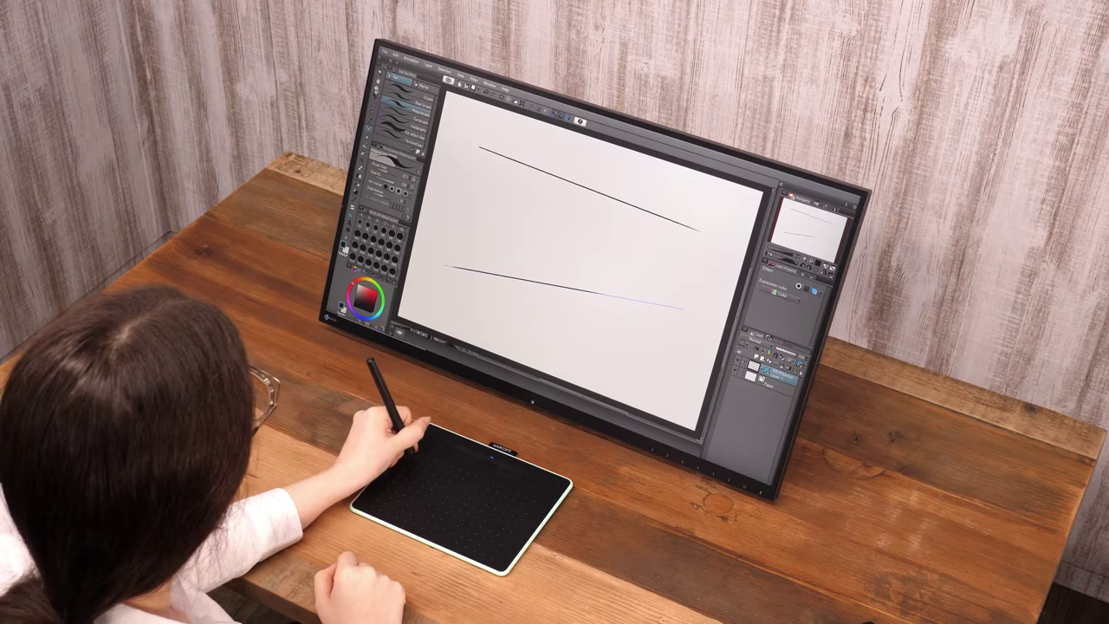
- Skew and rotate the lower ruler into a steep diagonal and commit the transformation
click(658, 299)
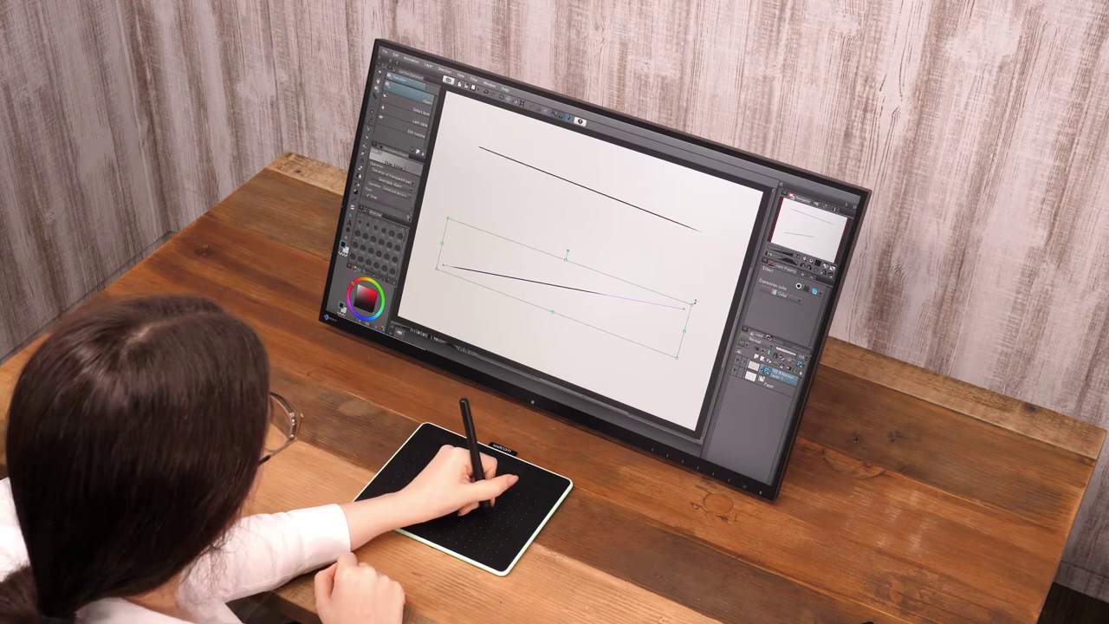
drag(692, 302, 657, 201)
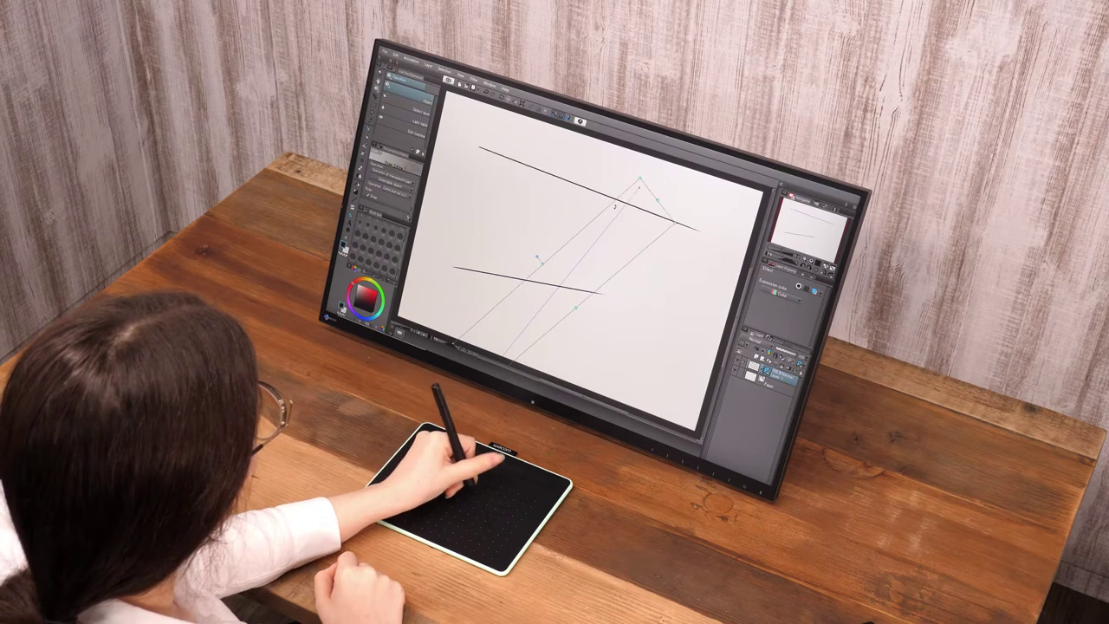
drag(539, 260, 532, 240)
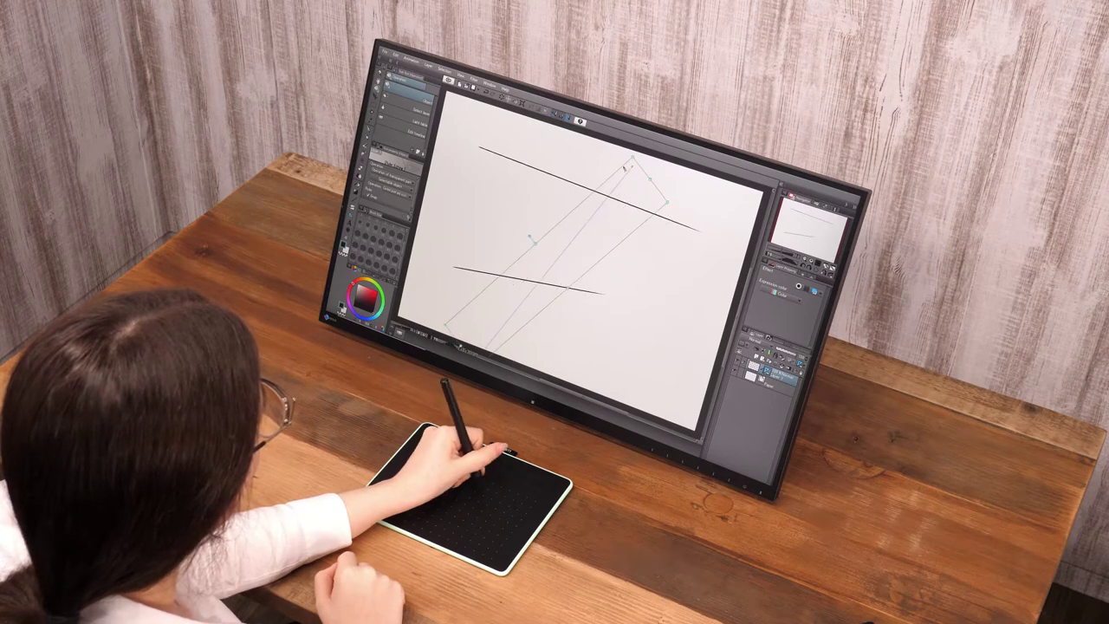
drag(632, 158, 579, 160)
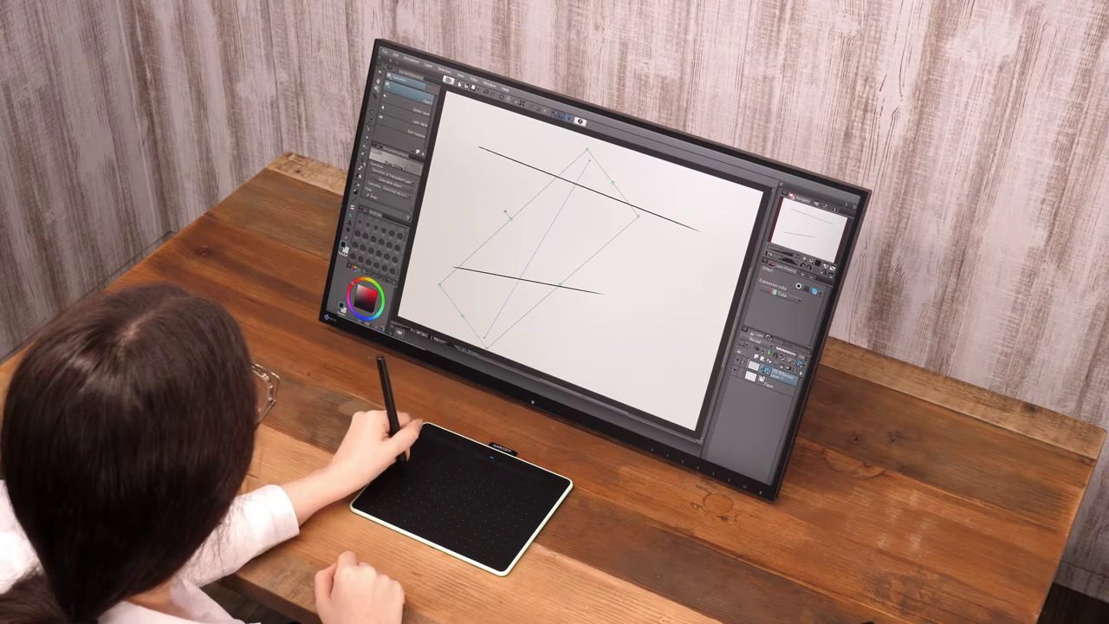
key(p)
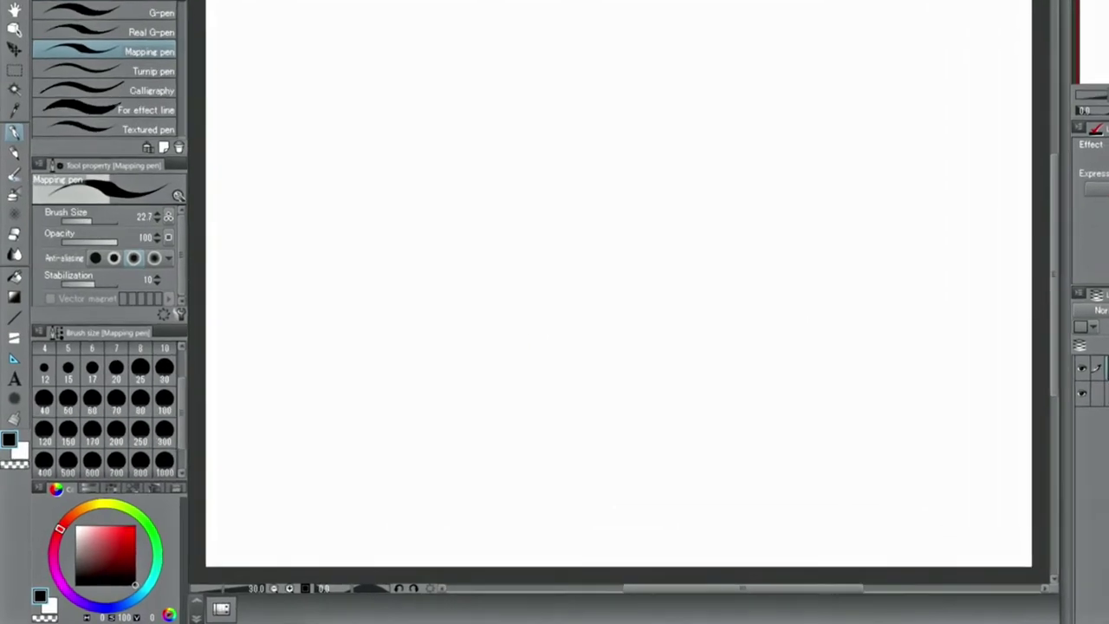
- Choose the Special ruler sub tool and set its type to Parallel line
click(16, 269)
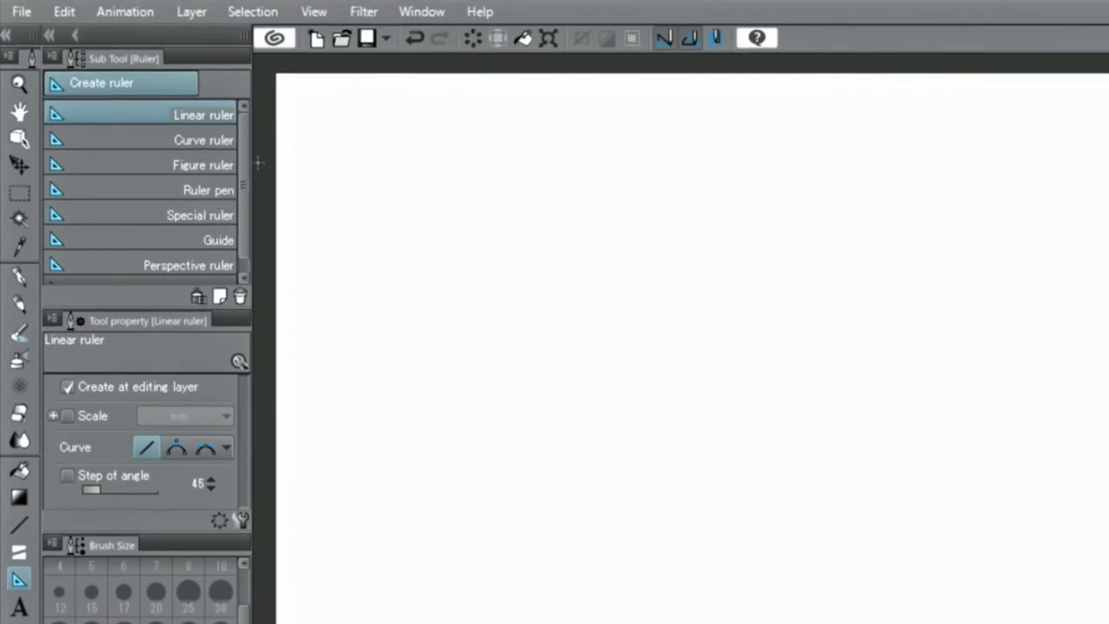
drag(245, 158, 242, 199)
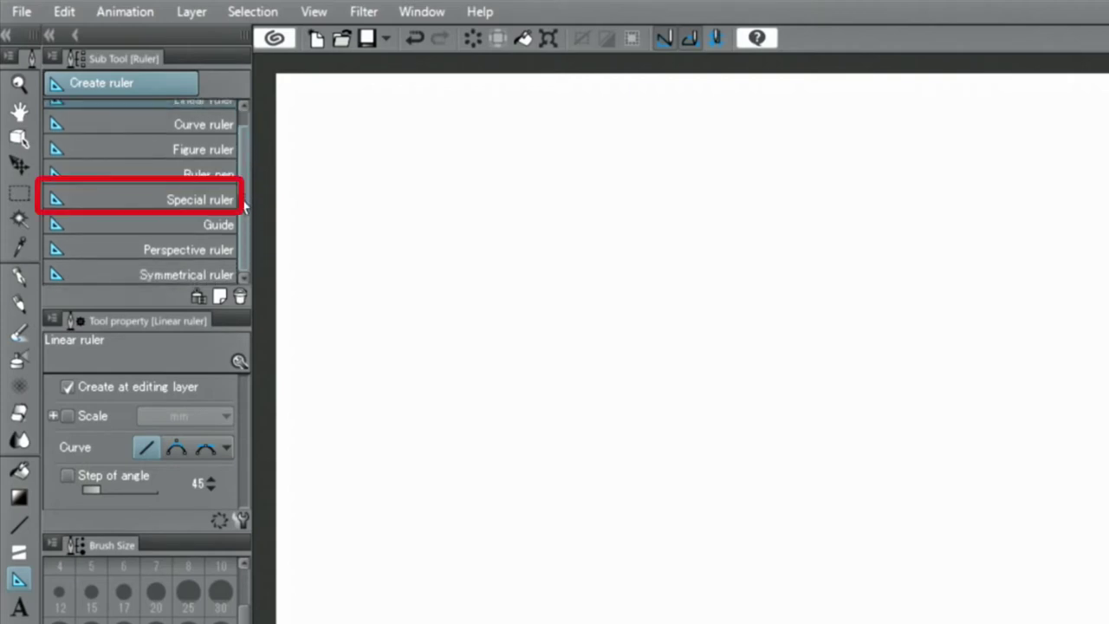
click(210, 198)
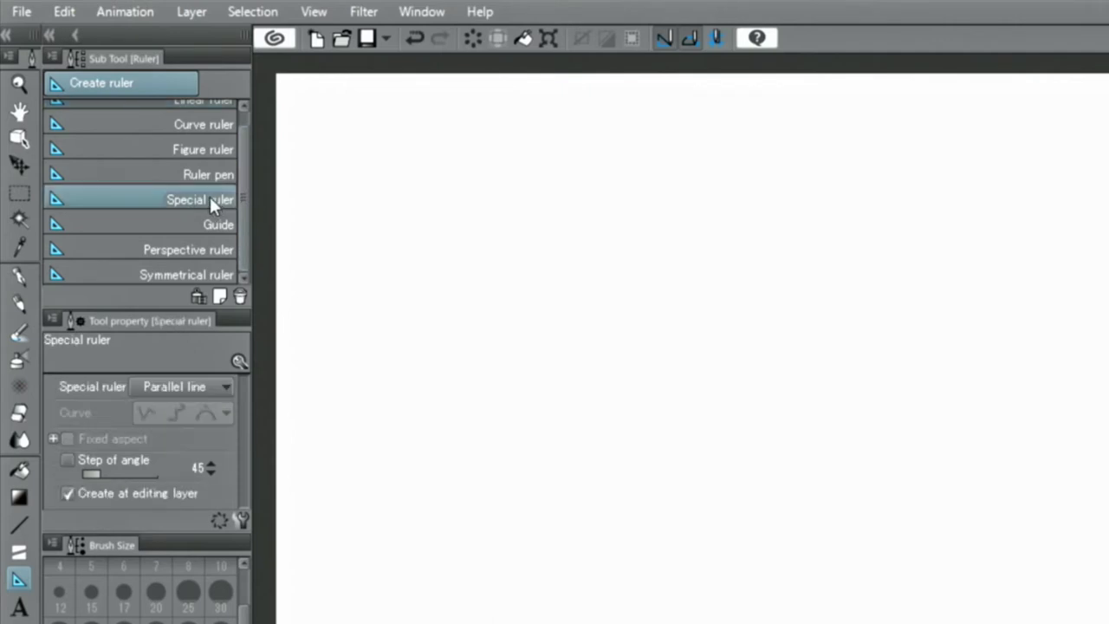
click(201, 389)
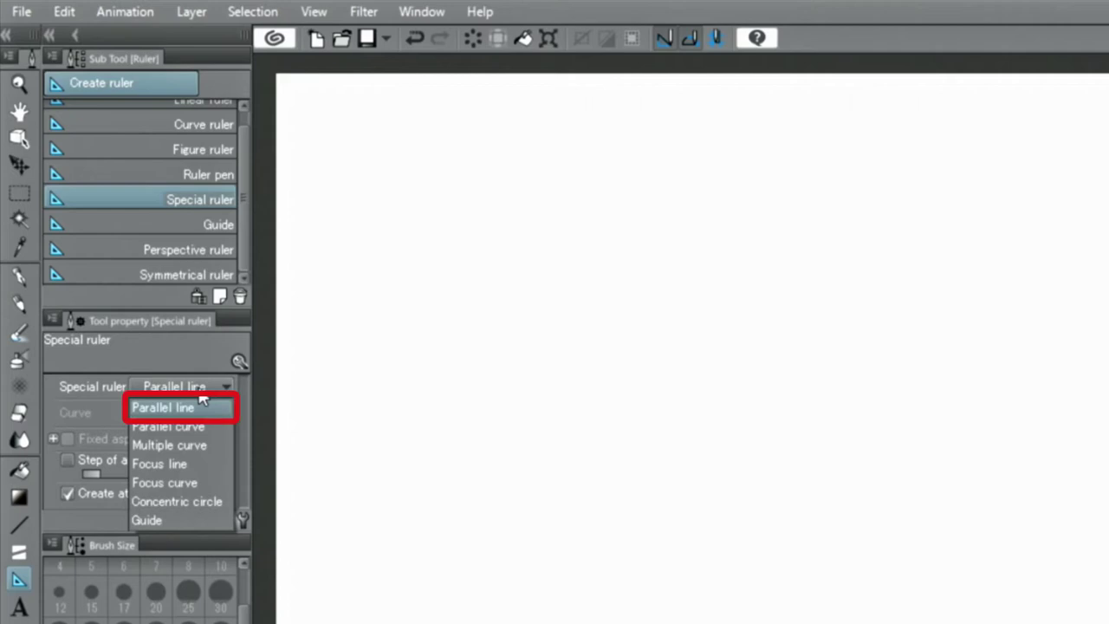
click(203, 409)
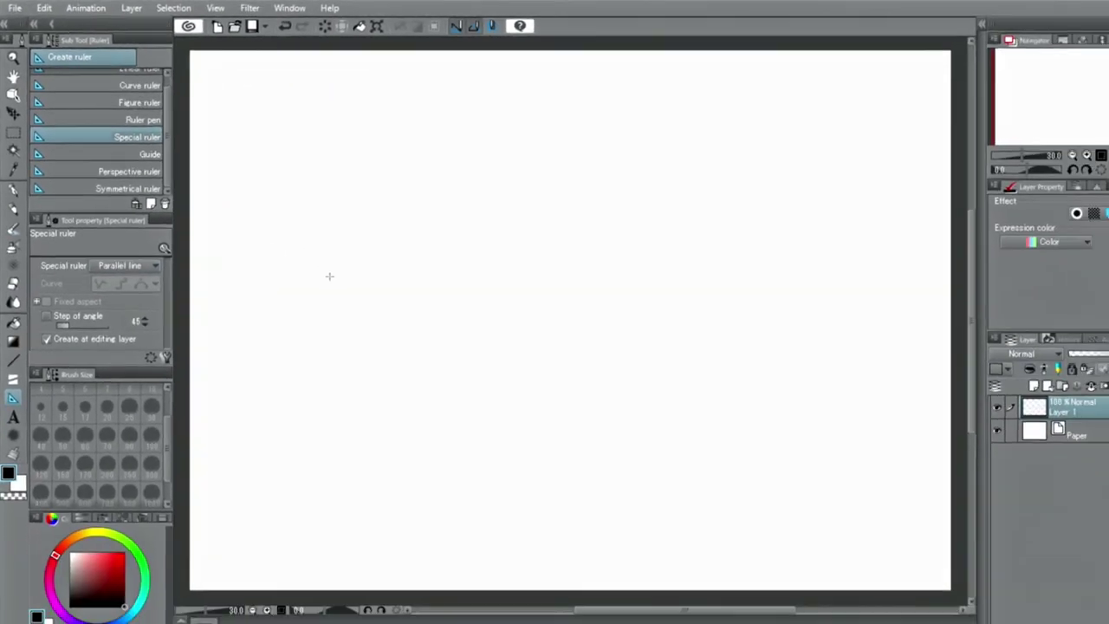
- Place a diagonal parallel-line ruler and ink four parallel strokes along it
drag(290, 171, 663, 330)
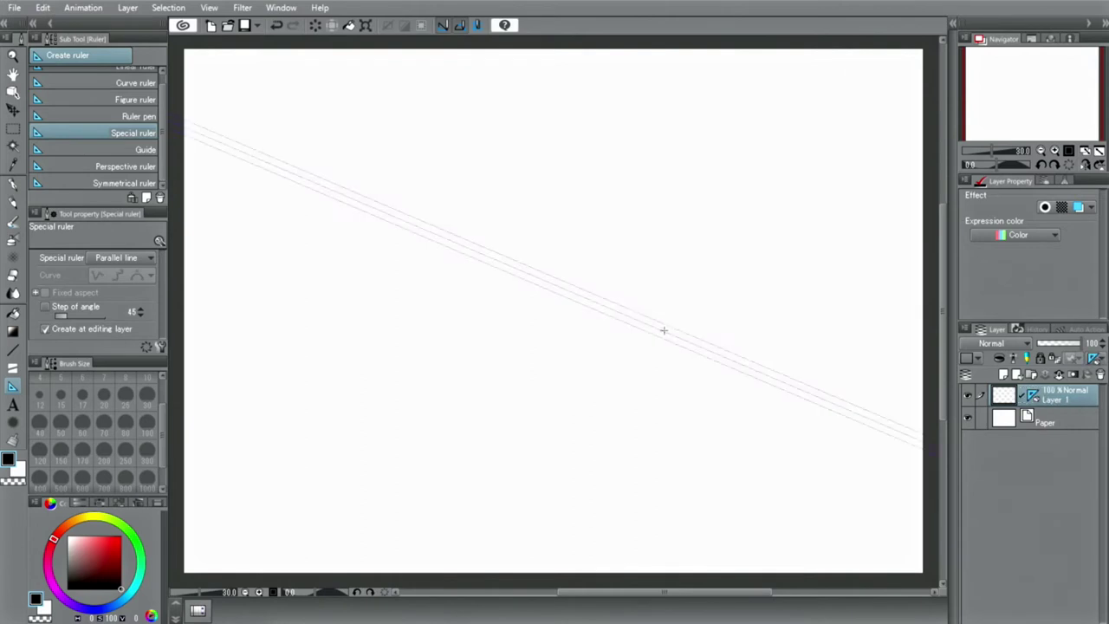
click(13, 183)
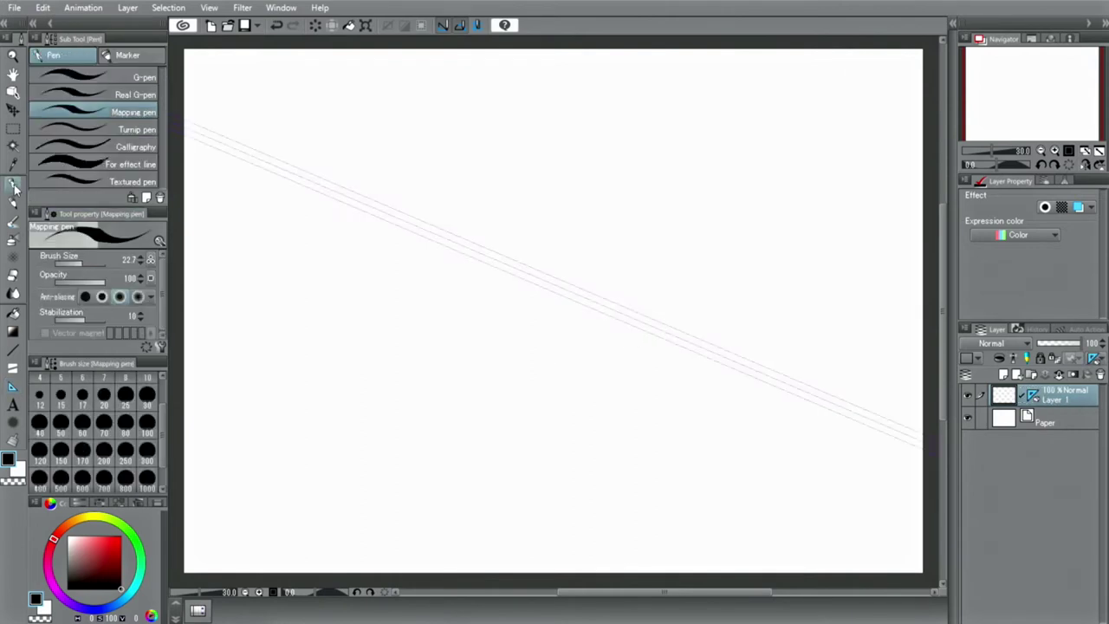
drag(227, 108, 456, 203)
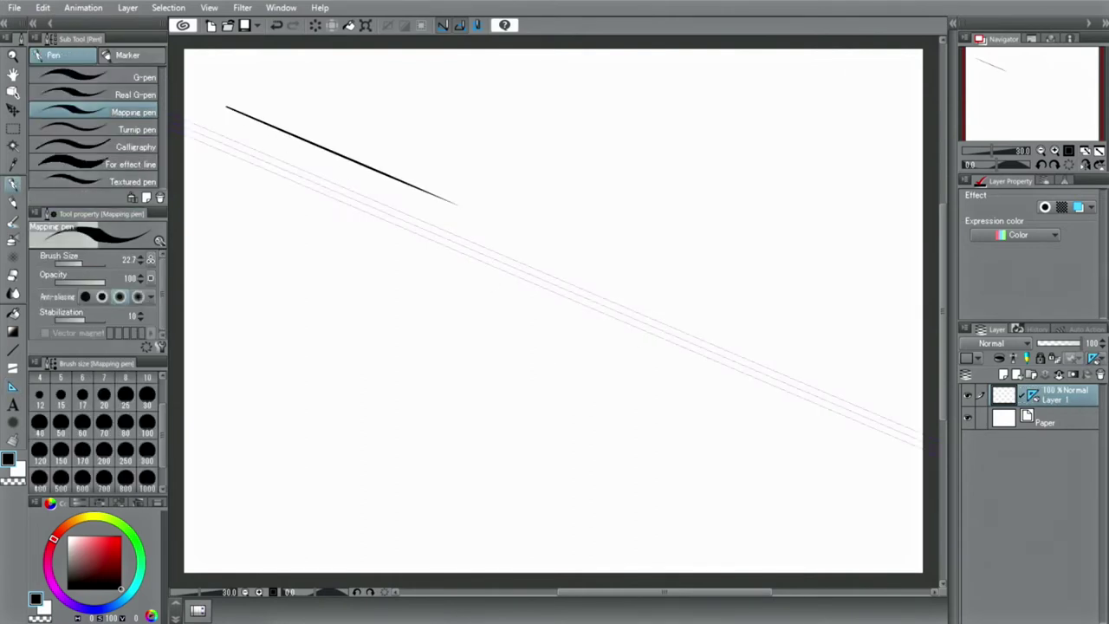
drag(227, 124, 404, 198)
drag(291, 214, 676, 377)
drag(223, 224, 593, 380)
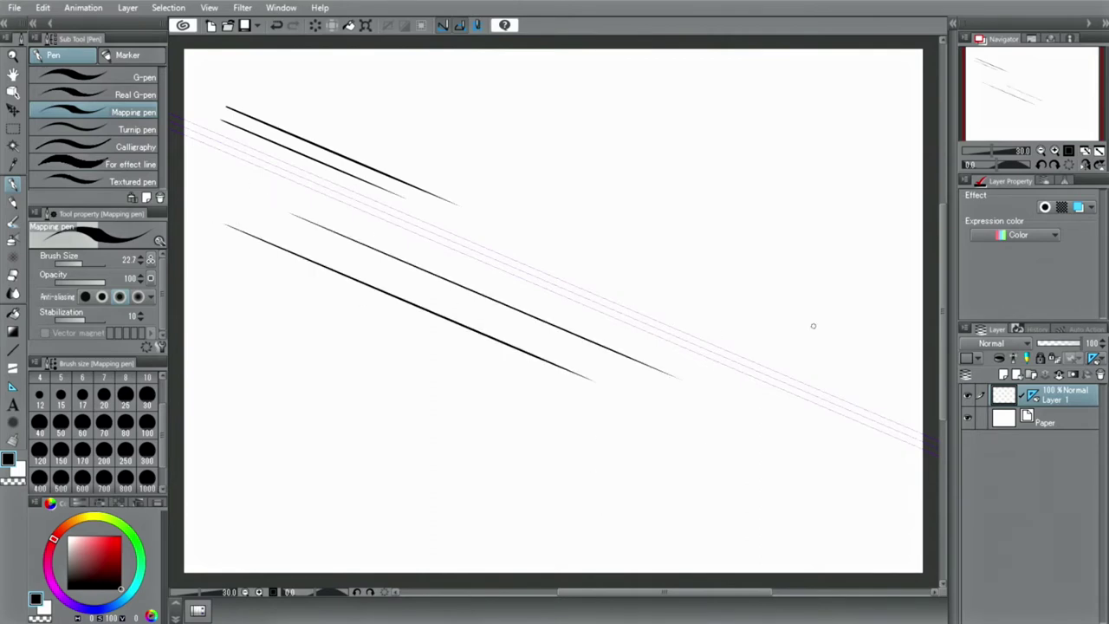
- Add three more parallel strokes, then hide Layer 1 and add a new Layer 2
drag(856, 316, 655, 232)
drag(862, 298, 650, 210)
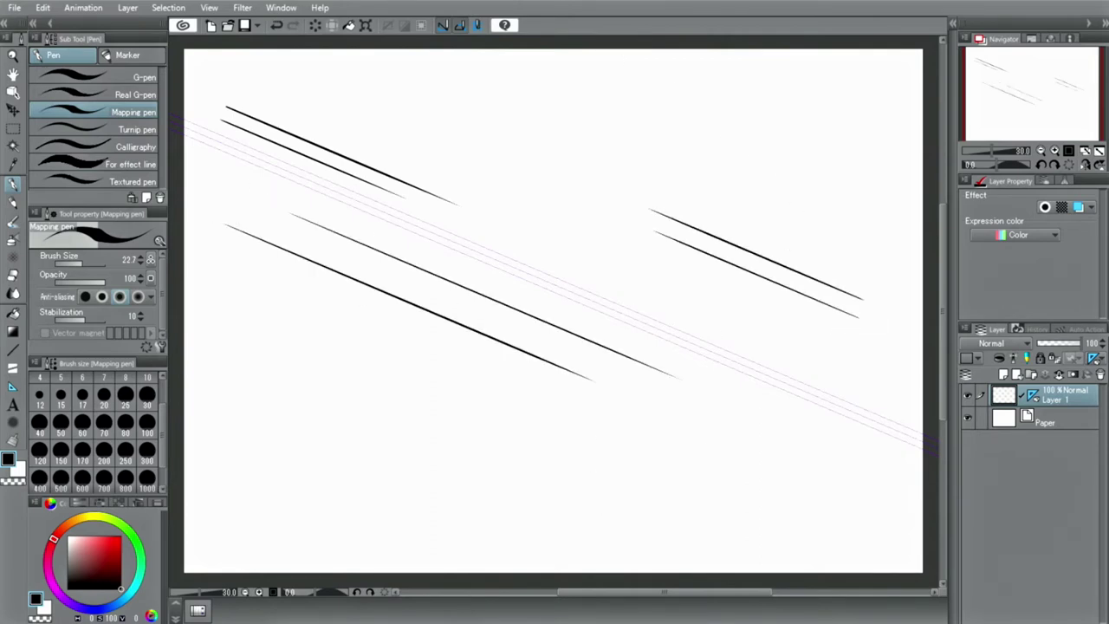
drag(872, 298, 341, 73)
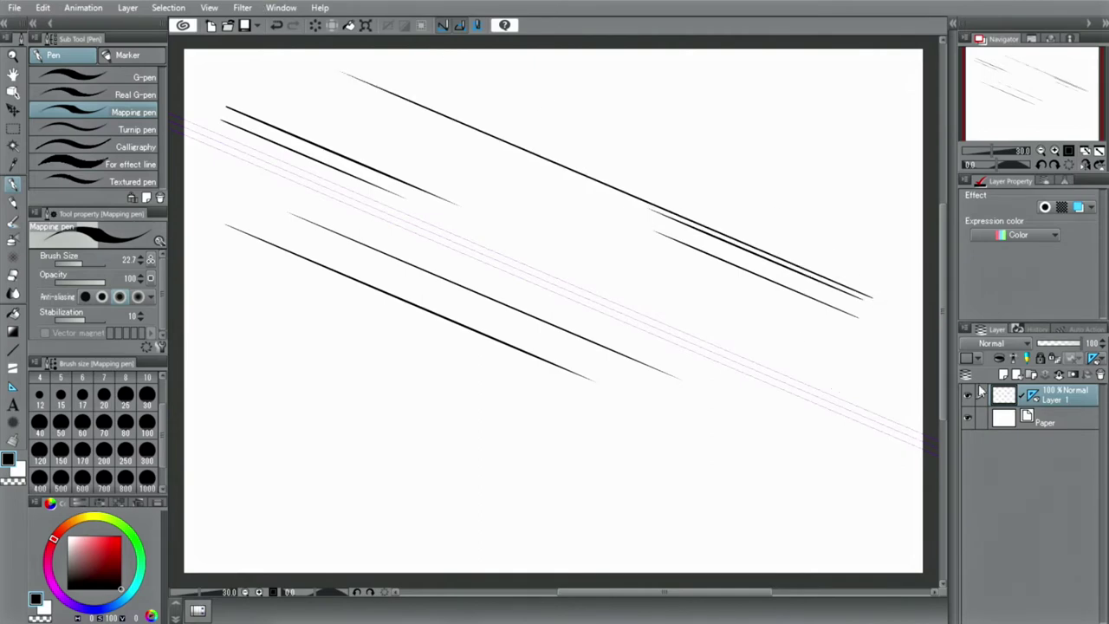
click(967, 398)
click(1003, 375)
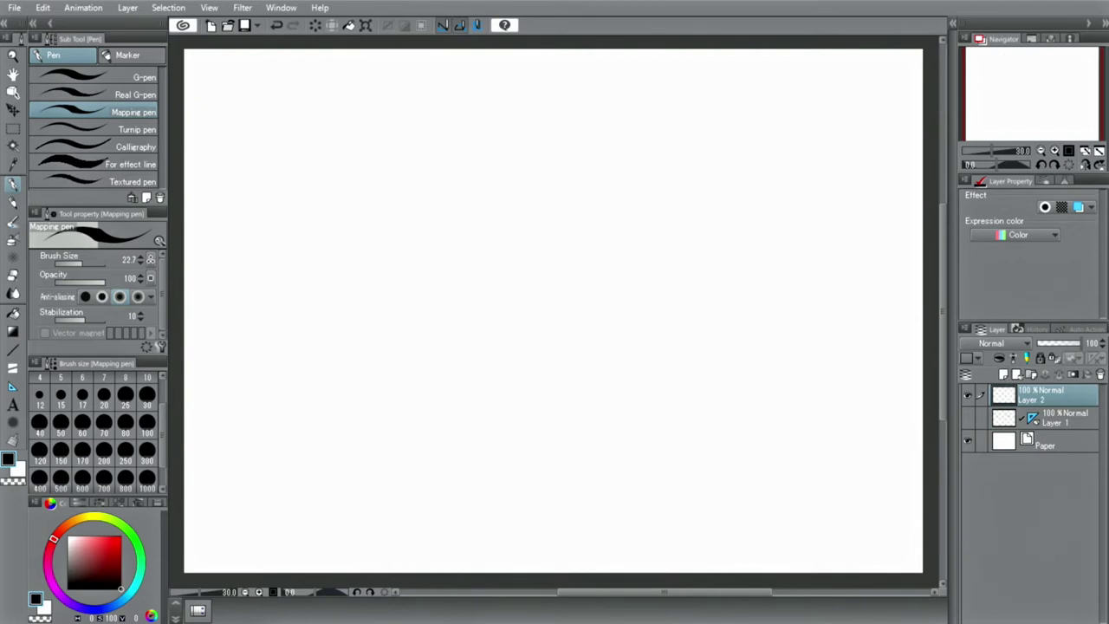
- Create a Parallel curve ruler bending from the canvas left to the lower right
click(12, 387)
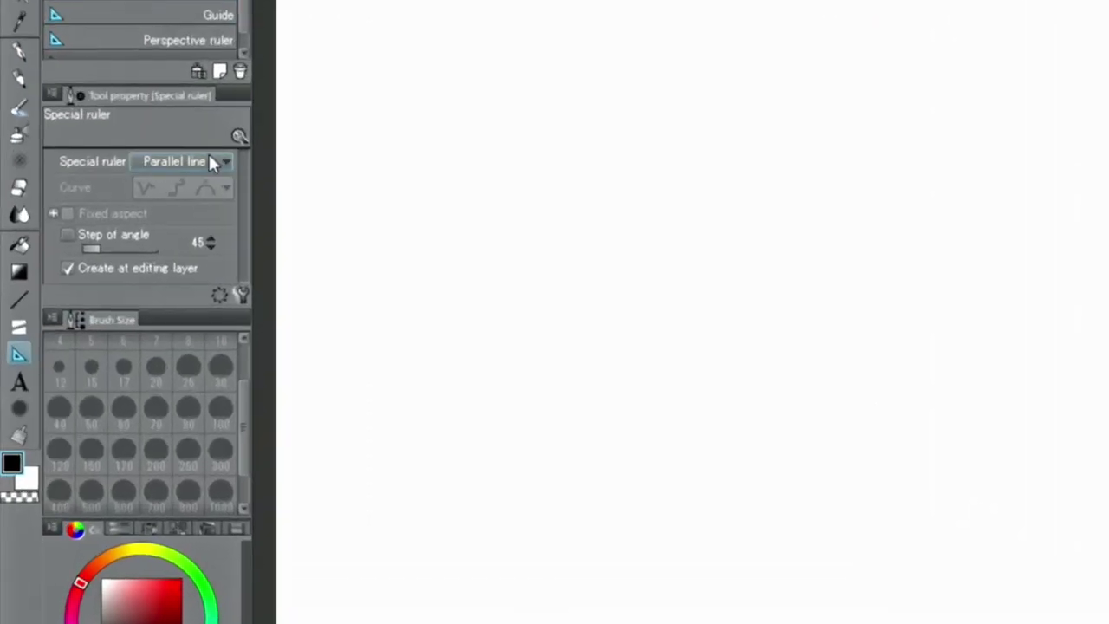
click(207, 161)
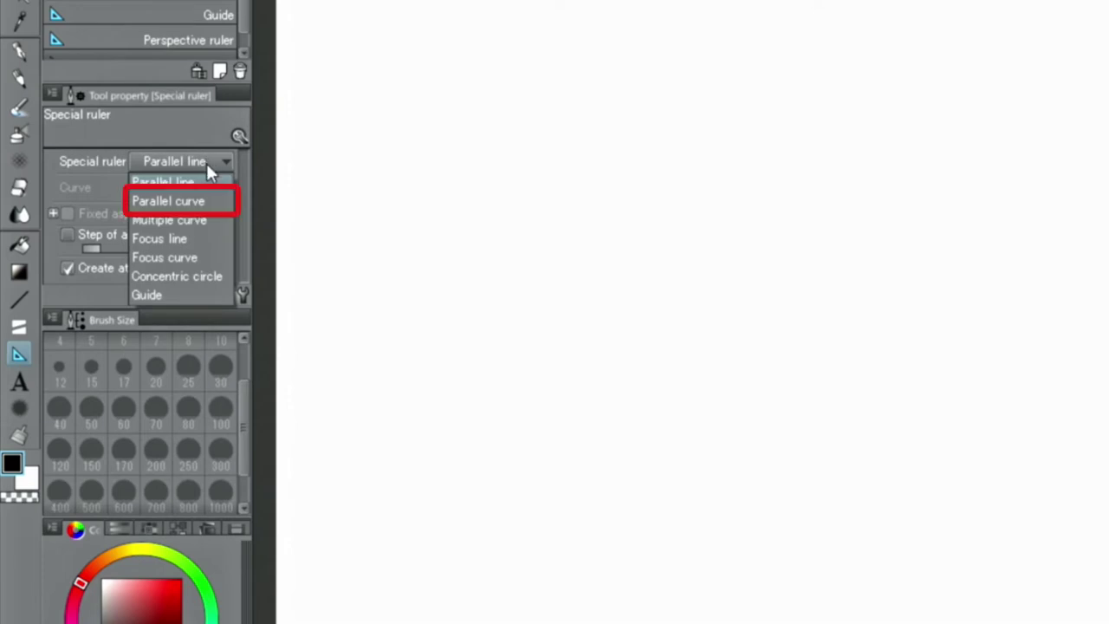
click(208, 200)
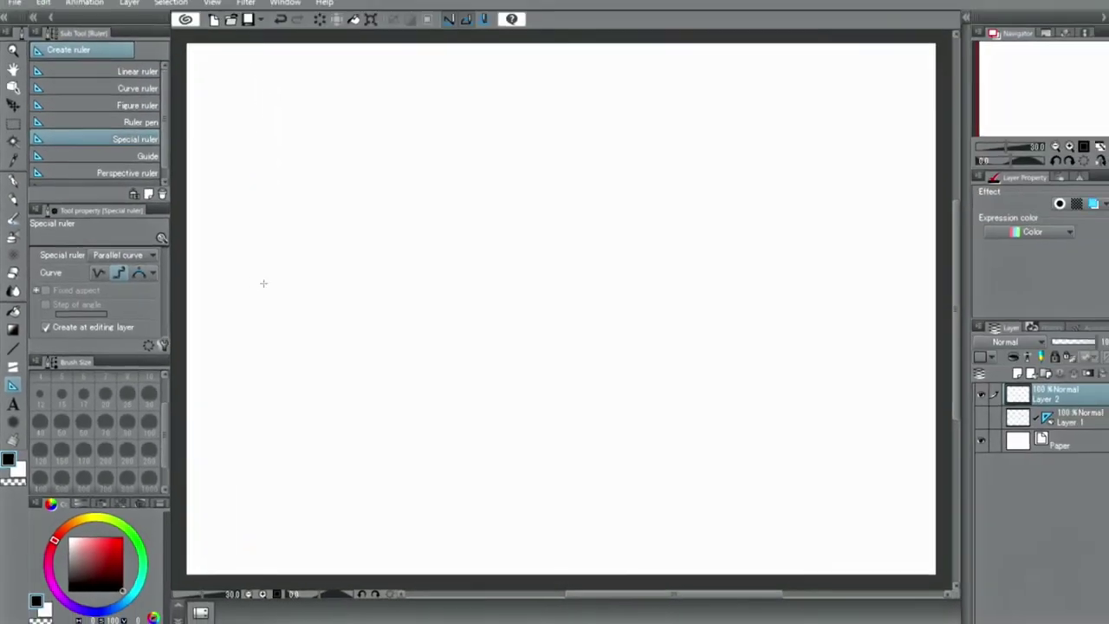
drag(244, 297, 378, 255)
click(378, 255)
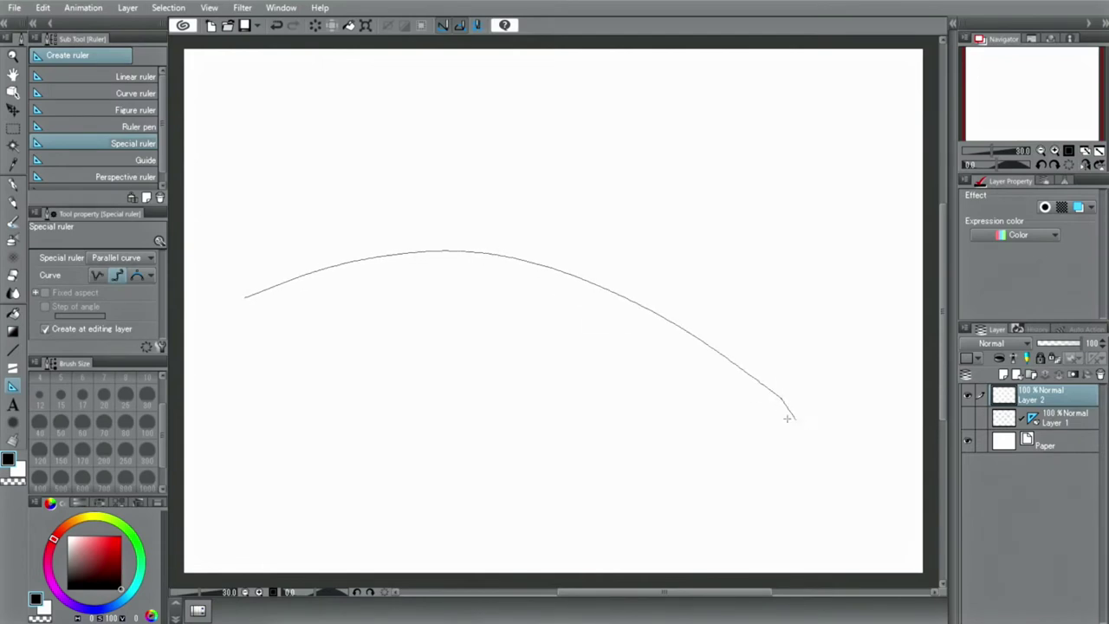
double_click(818, 421)
- Ink three curved strokes along the parallel-curve ruler with Mapping pen
click(12, 184)
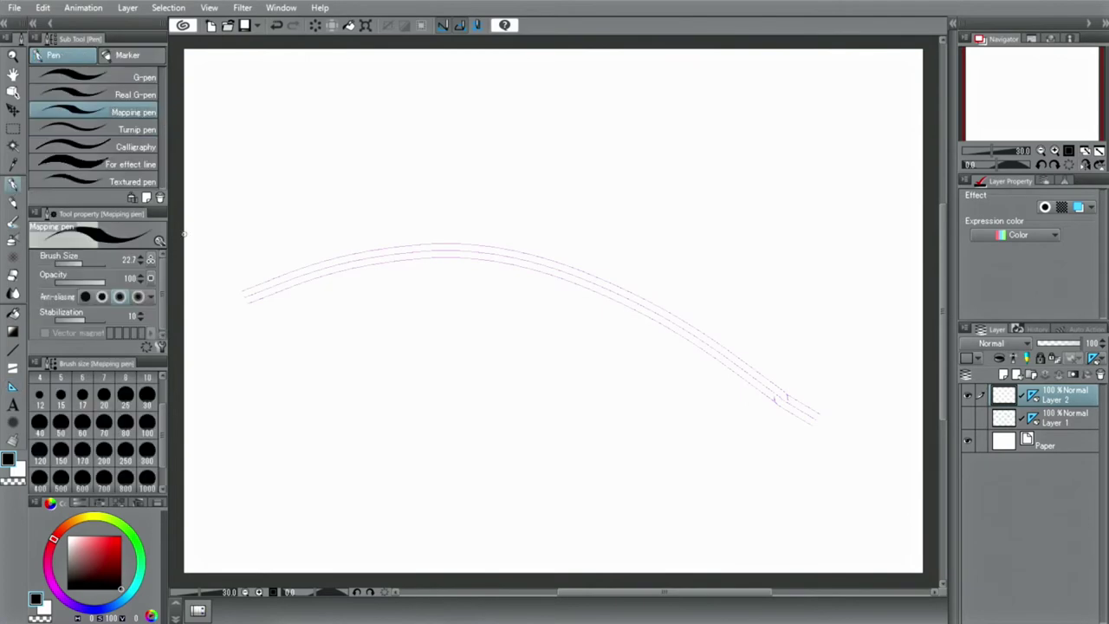
drag(235, 265, 525, 226)
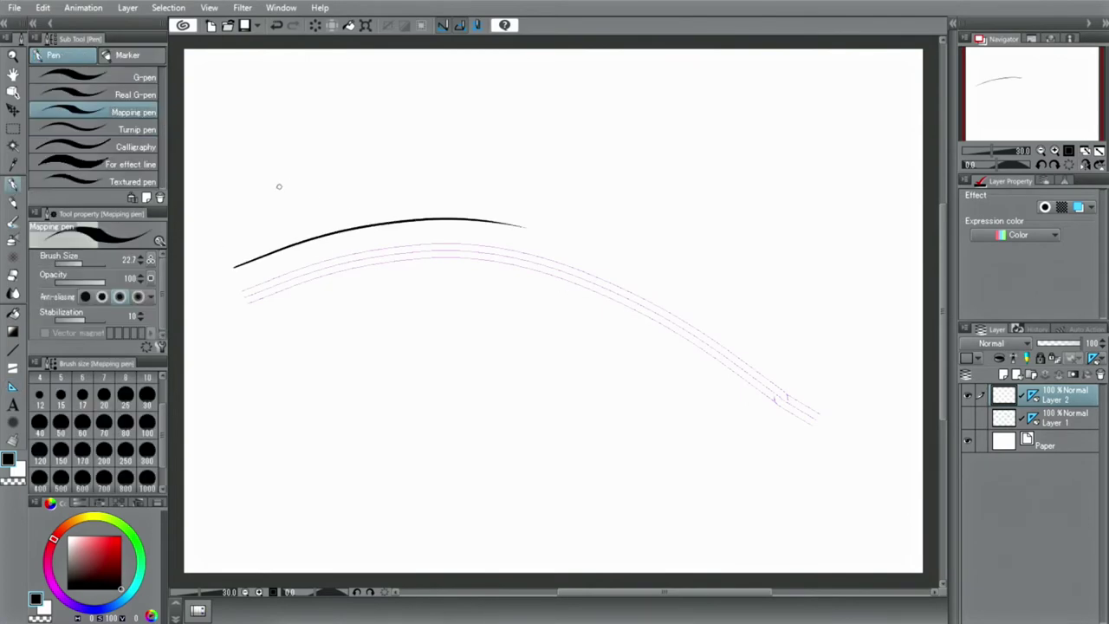
mouse_move(260, 201)
mouse_down()
mouse_move(359, 177)
mouse_move(665, 225)
mouse_up()
drag(353, 188, 629, 297)
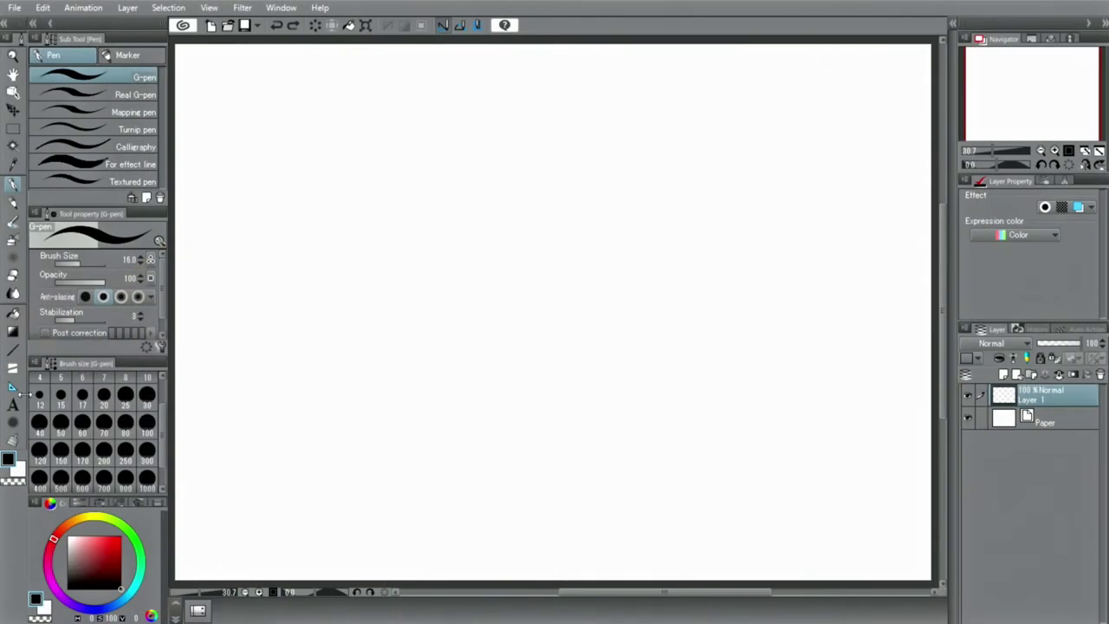
click(15, 389)
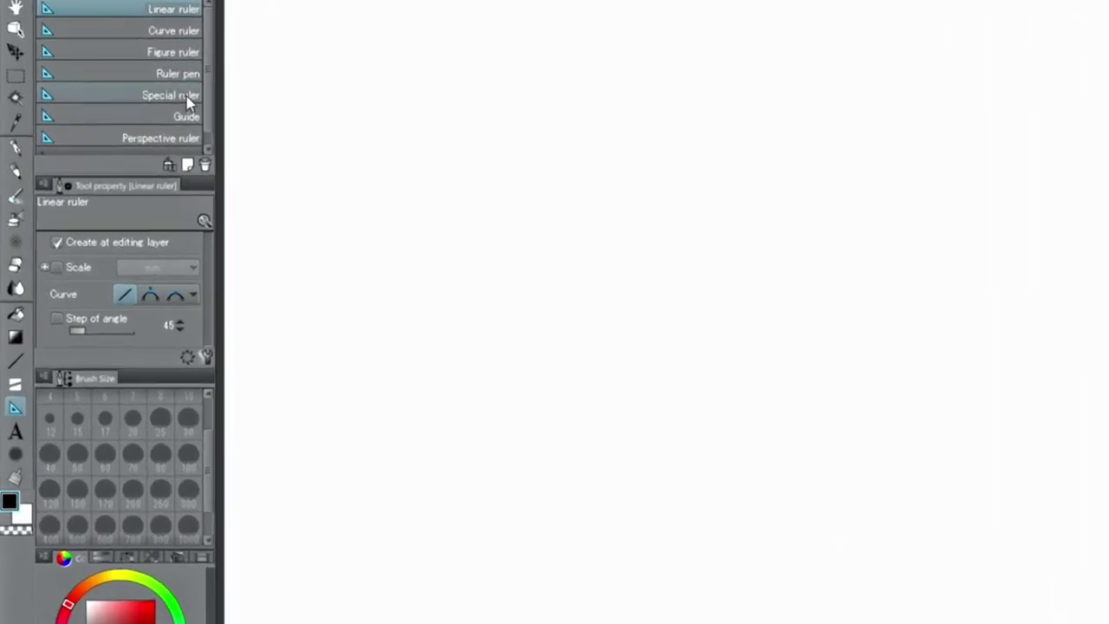
- Set the special ruler to Concentric circle and drag an elliptical ruler near the canvas top
click(138, 143)
click(135, 258)
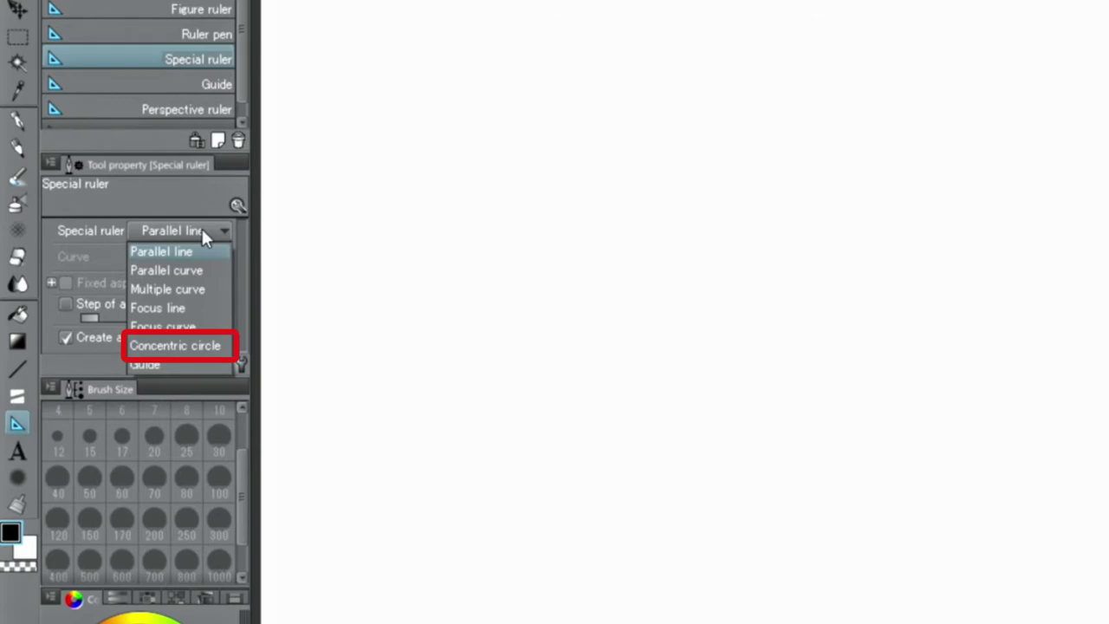
click(201, 343)
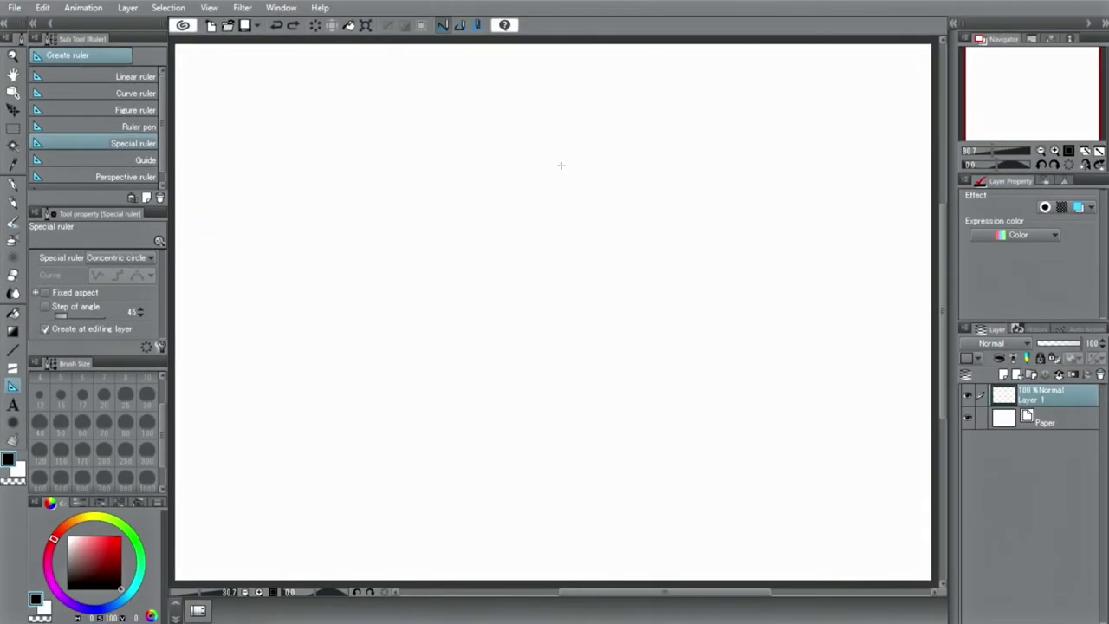
drag(570, 165, 749, 207)
- Trace nested ellipses along the ruler with the pen, then undo the inner and outer ones
click(13, 184)
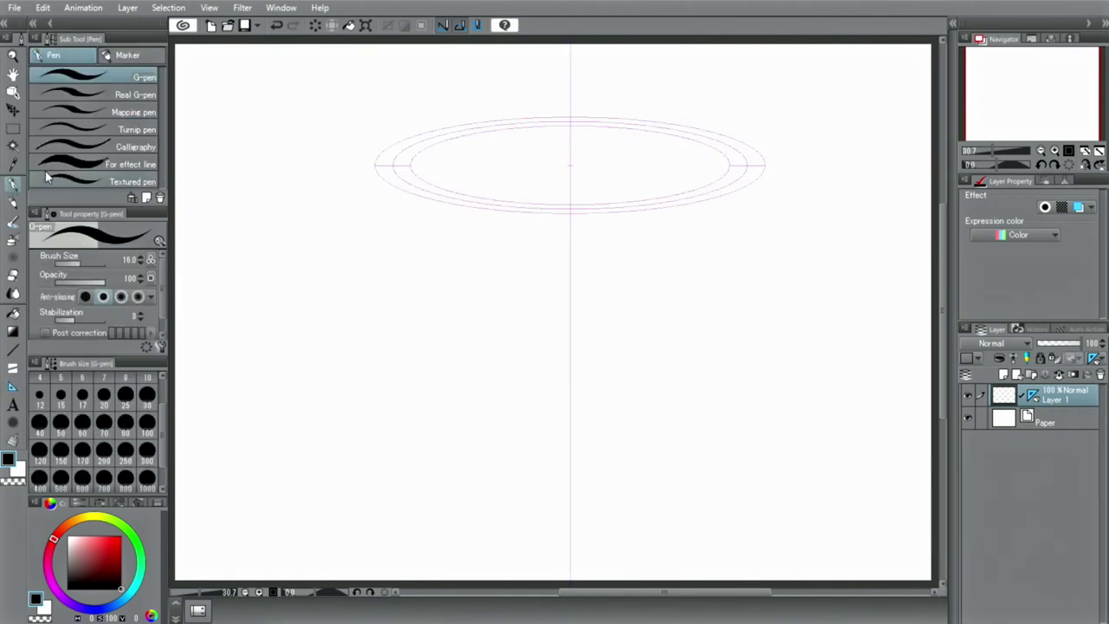
drag(492, 131, 643, 140)
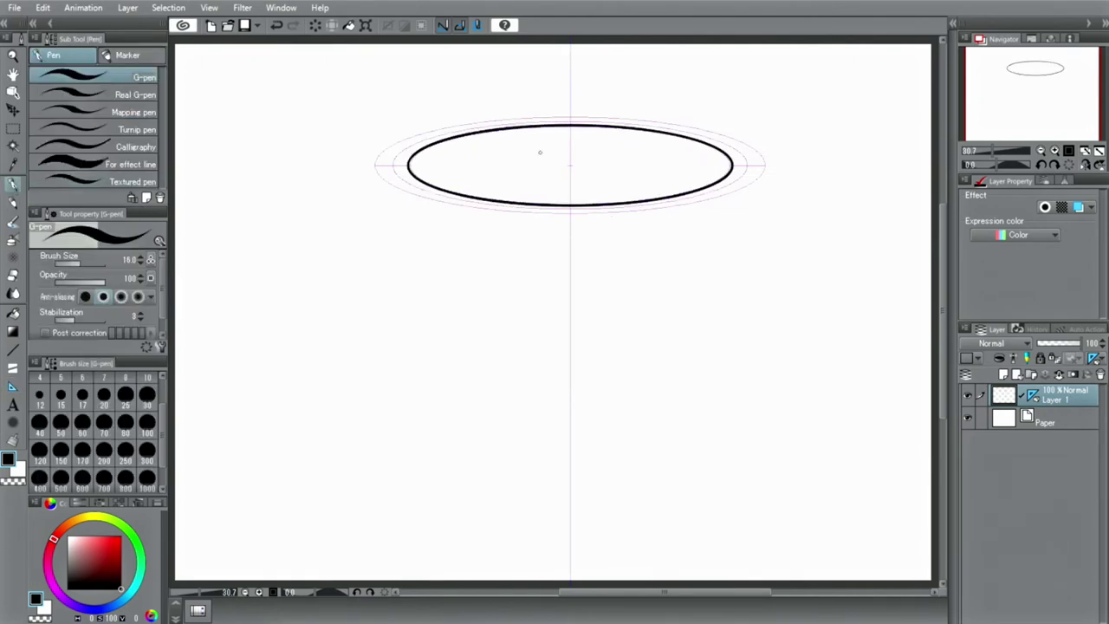
drag(589, 146, 548, 143)
drag(376, 115, 589, 97)
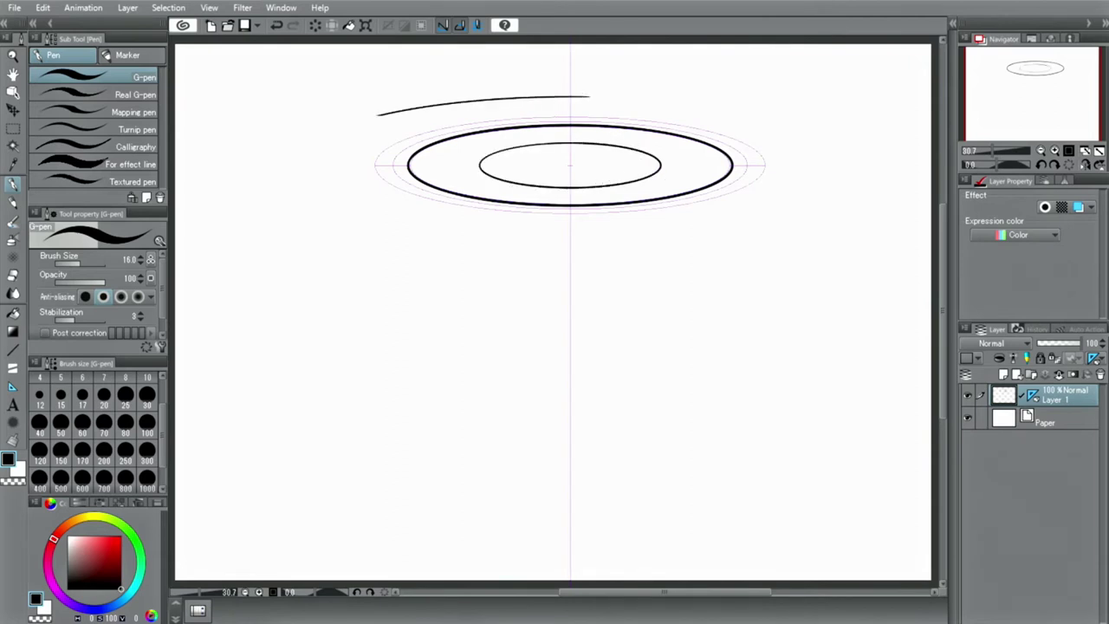
drag(377, 113, 641, 97)
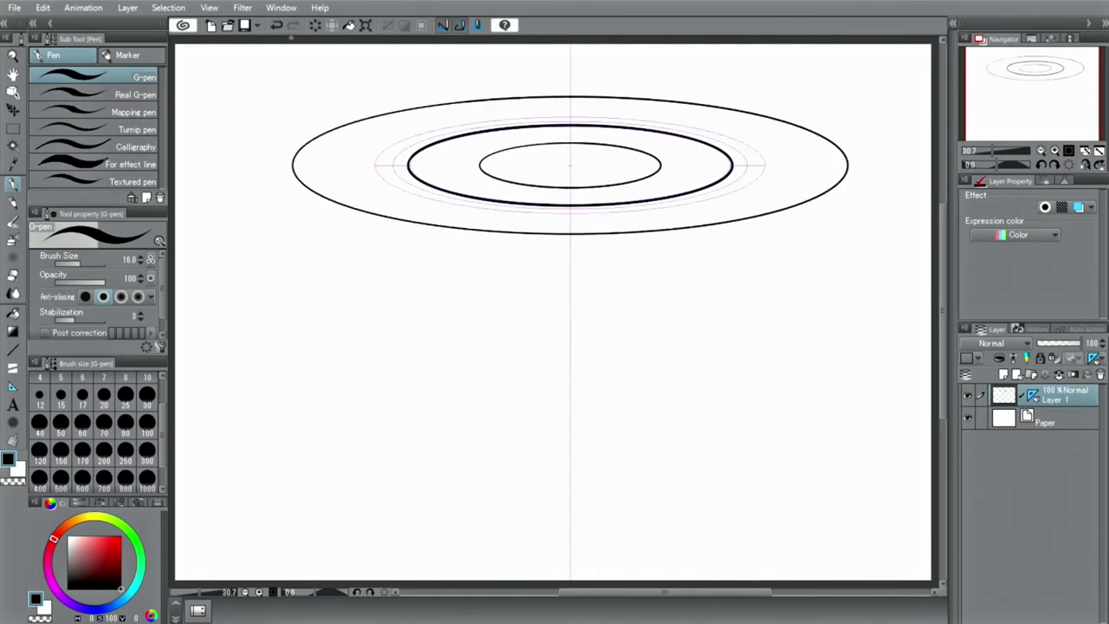
click(275, 27)
- Move the ellipse ruler down and draw the cup's base ellipse along it
click(13, 93)
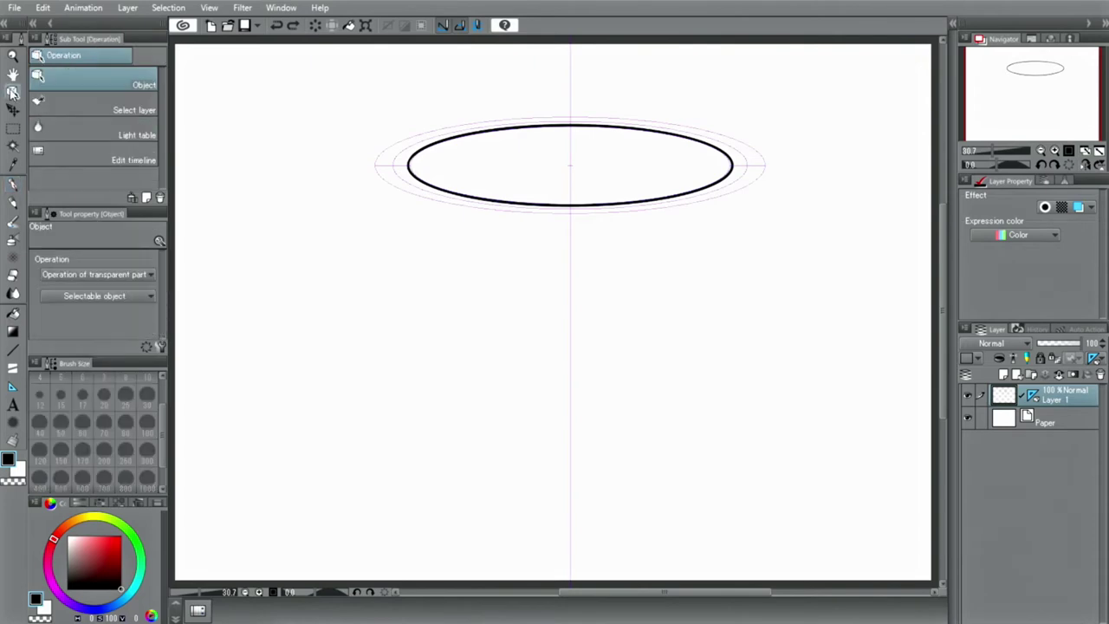
drag(574, 167, 597, 421)
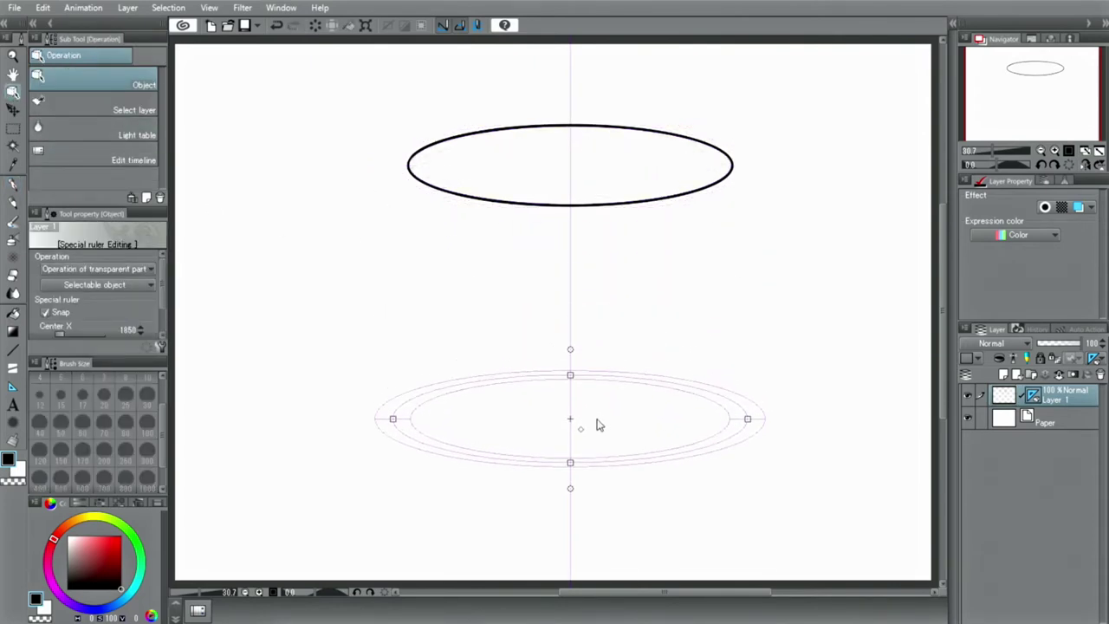
click(13, 184)
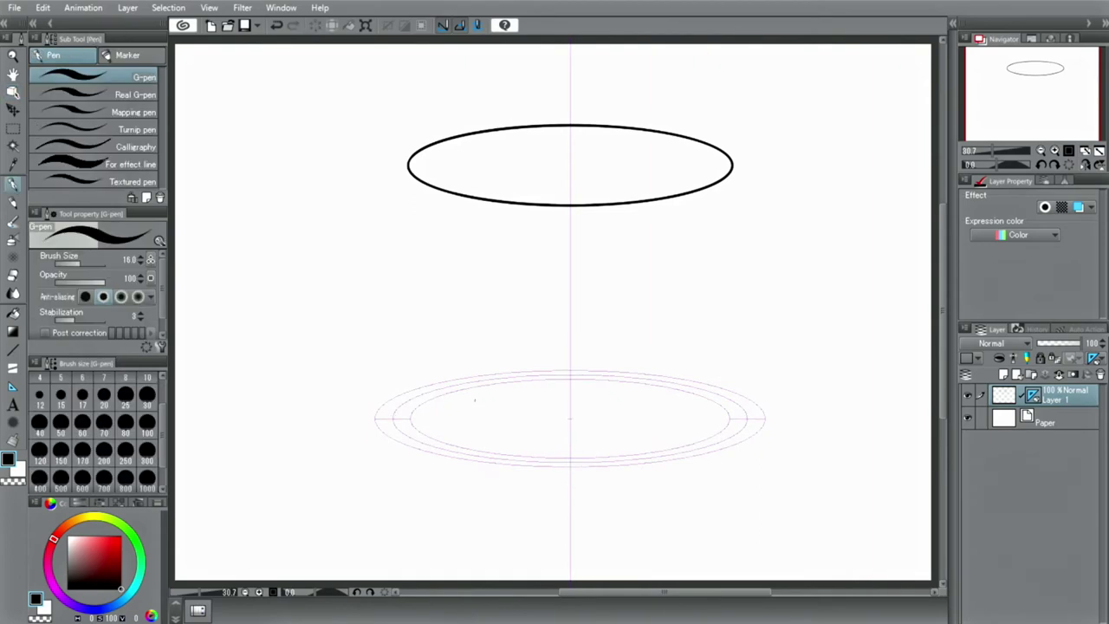
drag(501, 395, 440, 439)
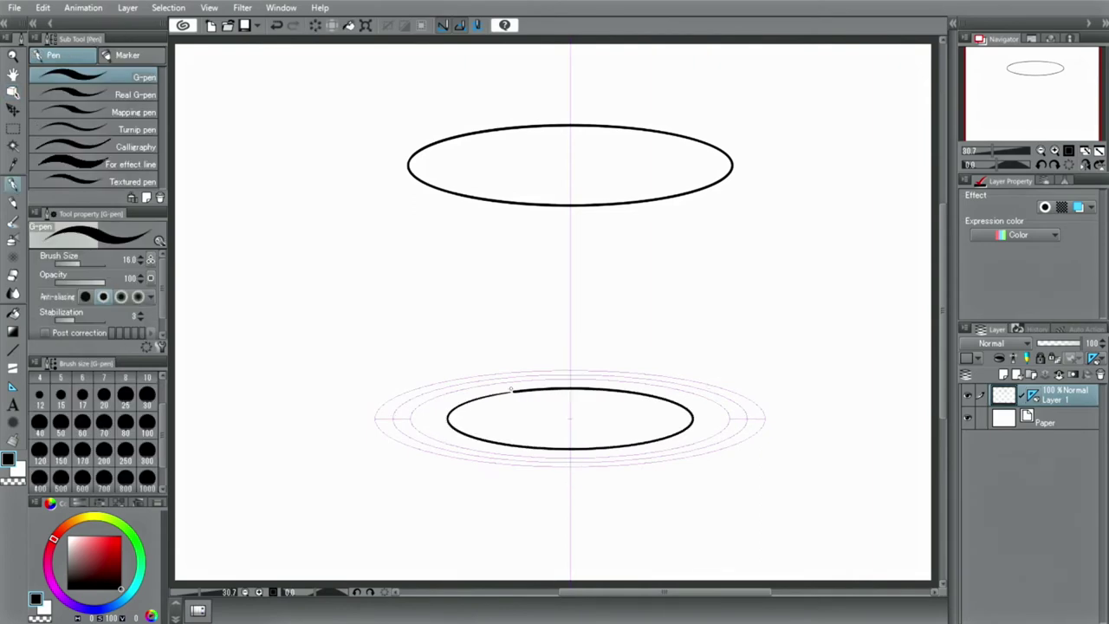
- Draw the cup's left and right sides with a thinner Mapping pen
click(101, 112)
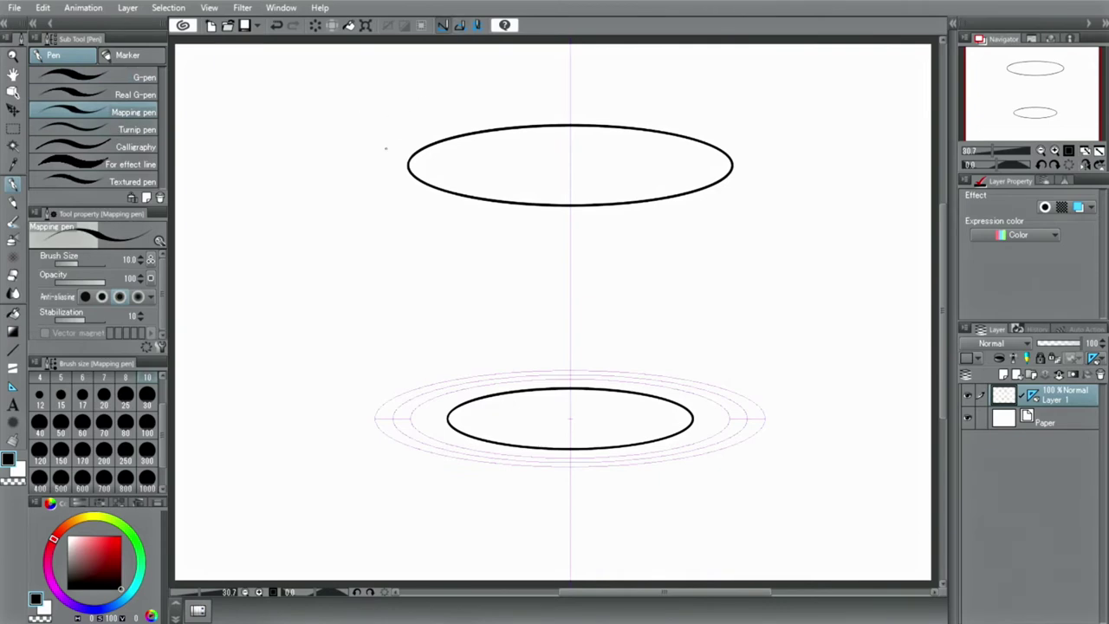
drag(407, 166, 447, 420)
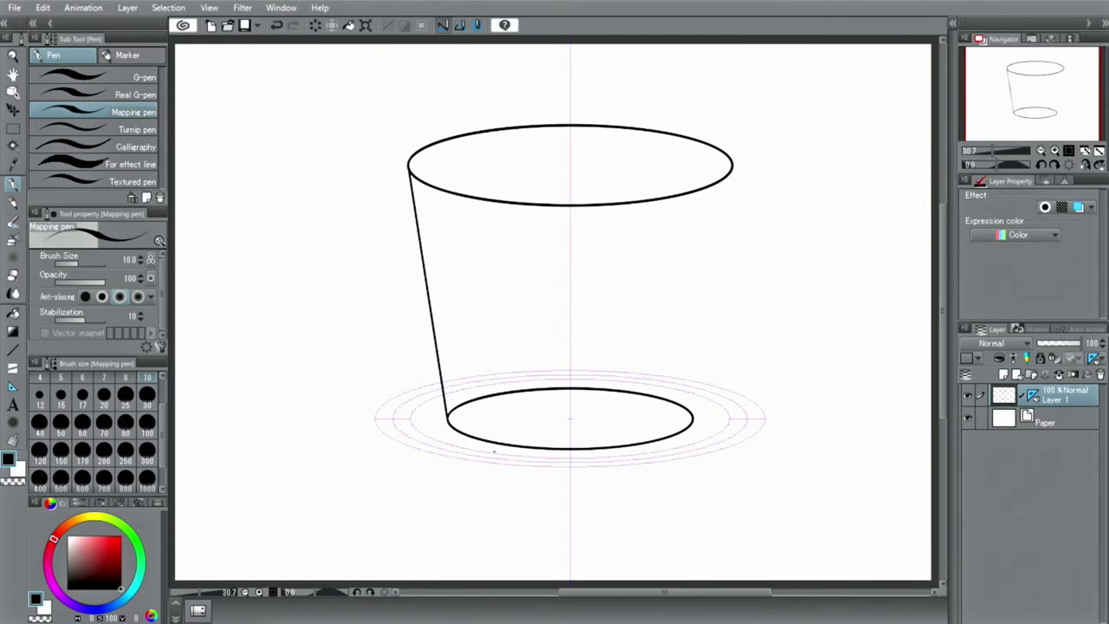
drag(693, 419, 708, 365)
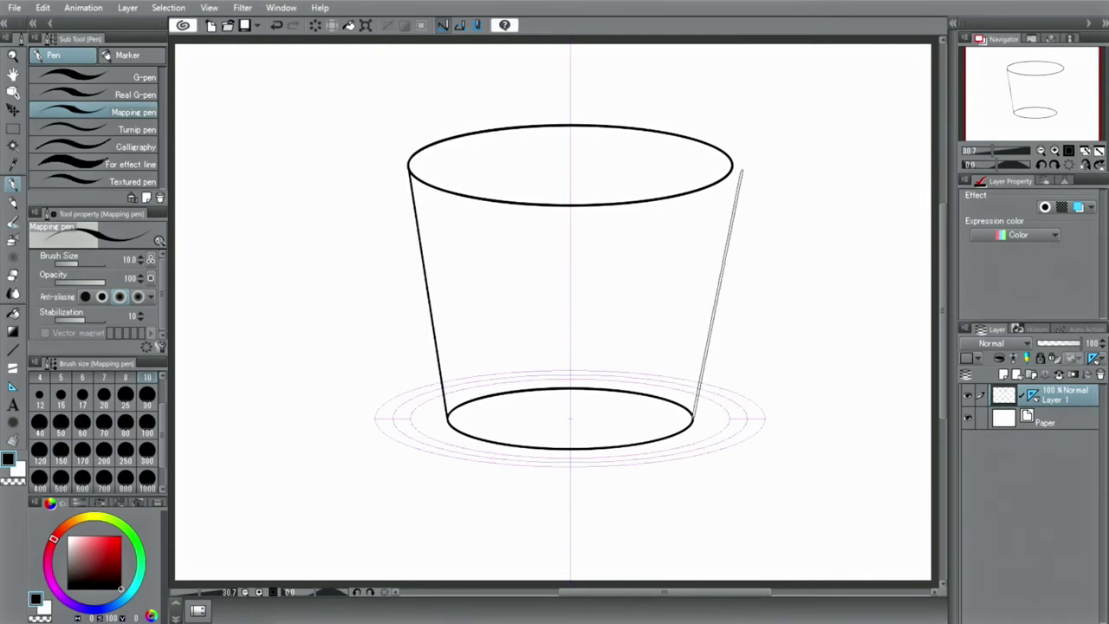
drag(742, 170, 732, 165)
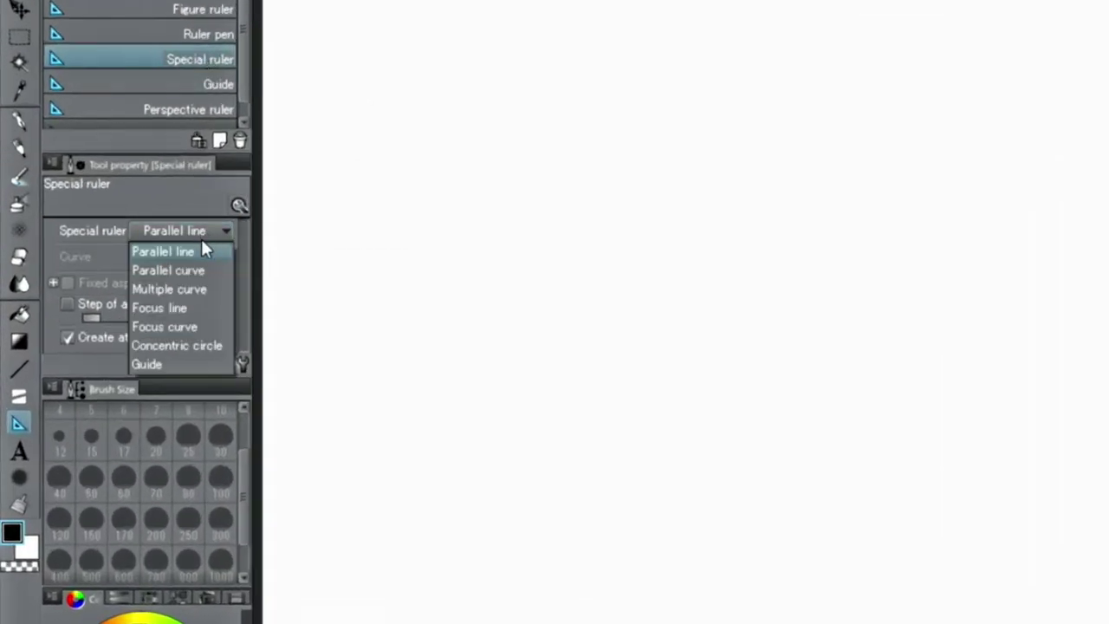
- Place a Focus line ruler with its centre in the middle of the canvas
click(197, 308)
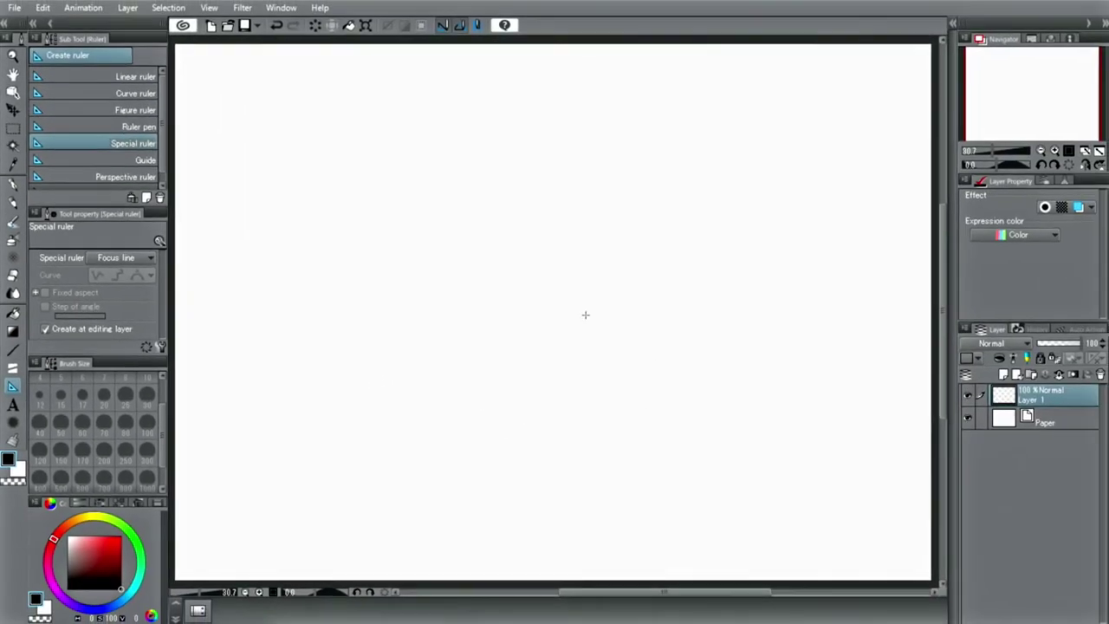
click(564, 302)
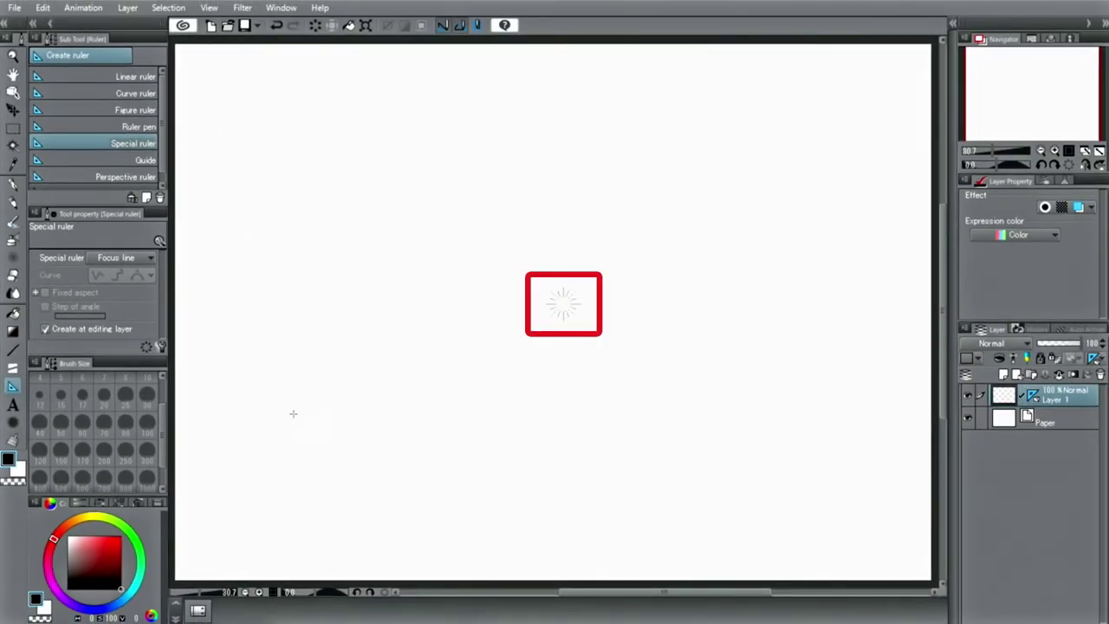
click(13, 184)
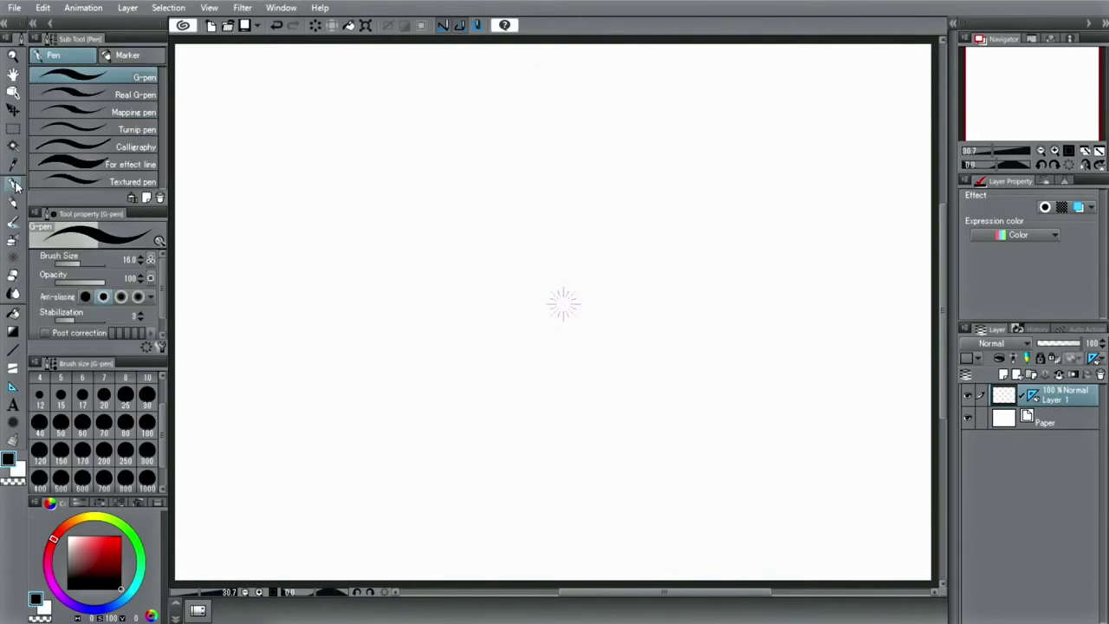
- Draw speed lines converging on the centre along the bottom and right side
drag(324, 560, 509, 407)
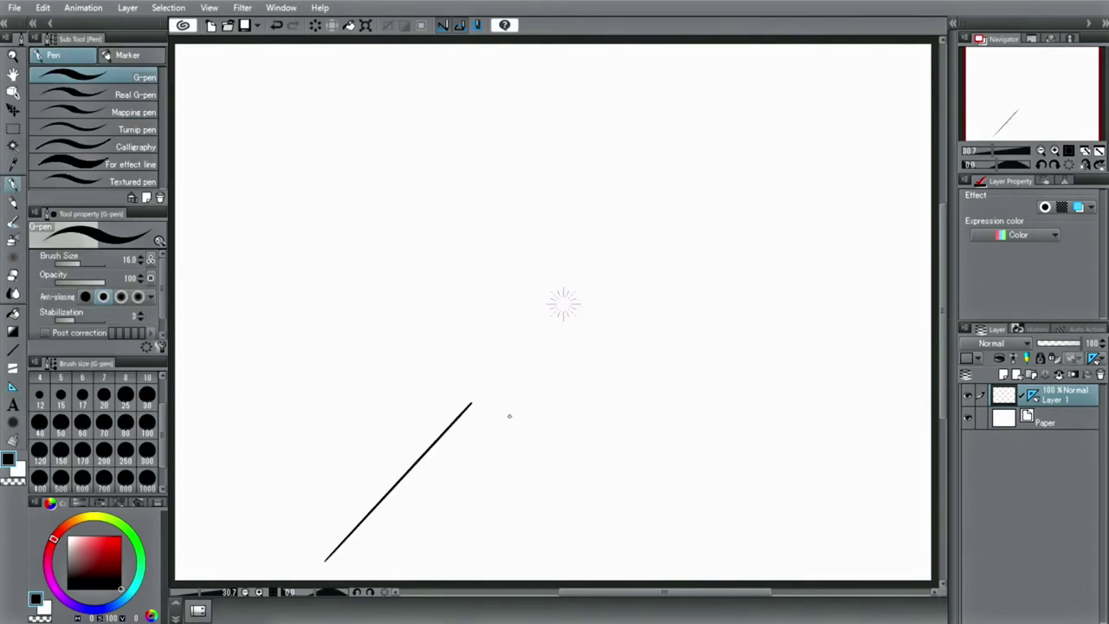
drag(351, 552, 445, 444)
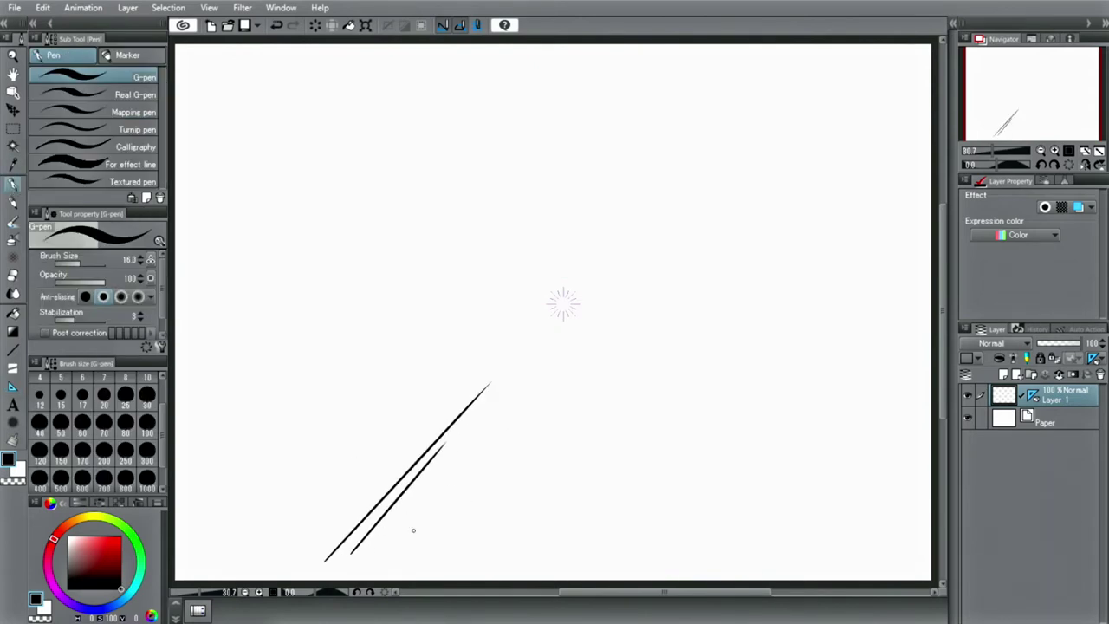
drag(478, 564, 520, 432)
drag(531, 560, 544, 447)
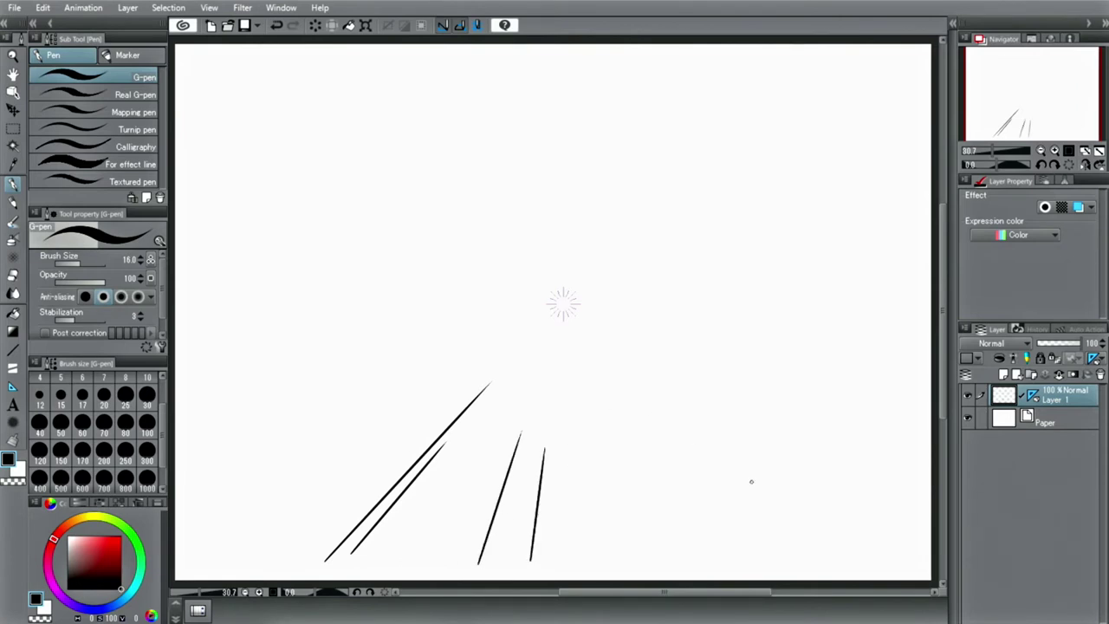
drag(715, 569, 659, 448)
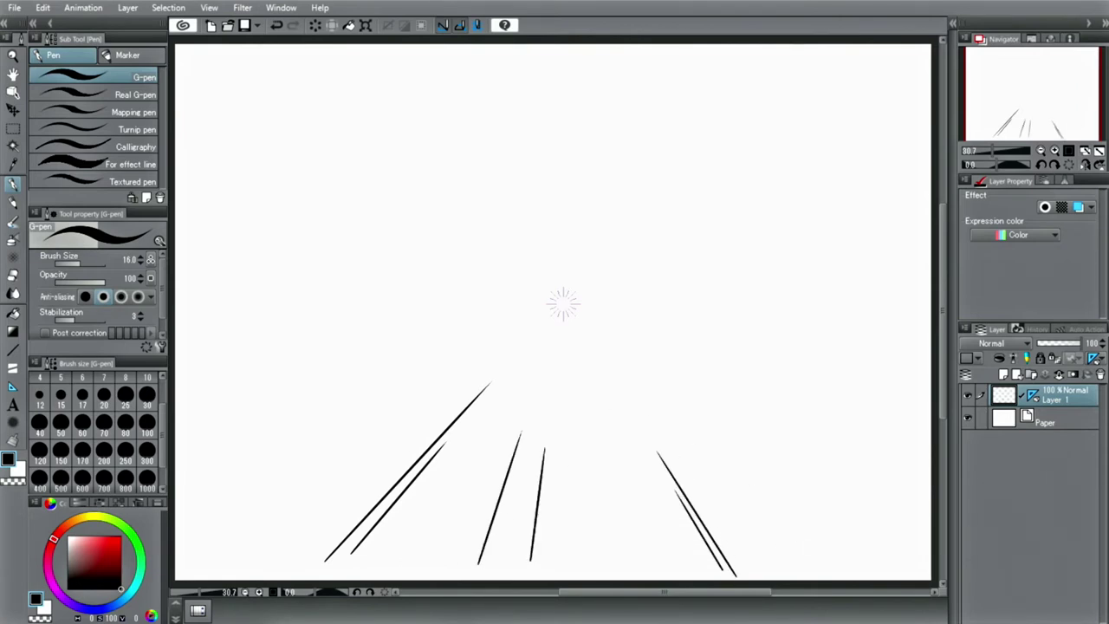
drag(793, 559, 644, 392)
drag(850, 531, 740, 444)
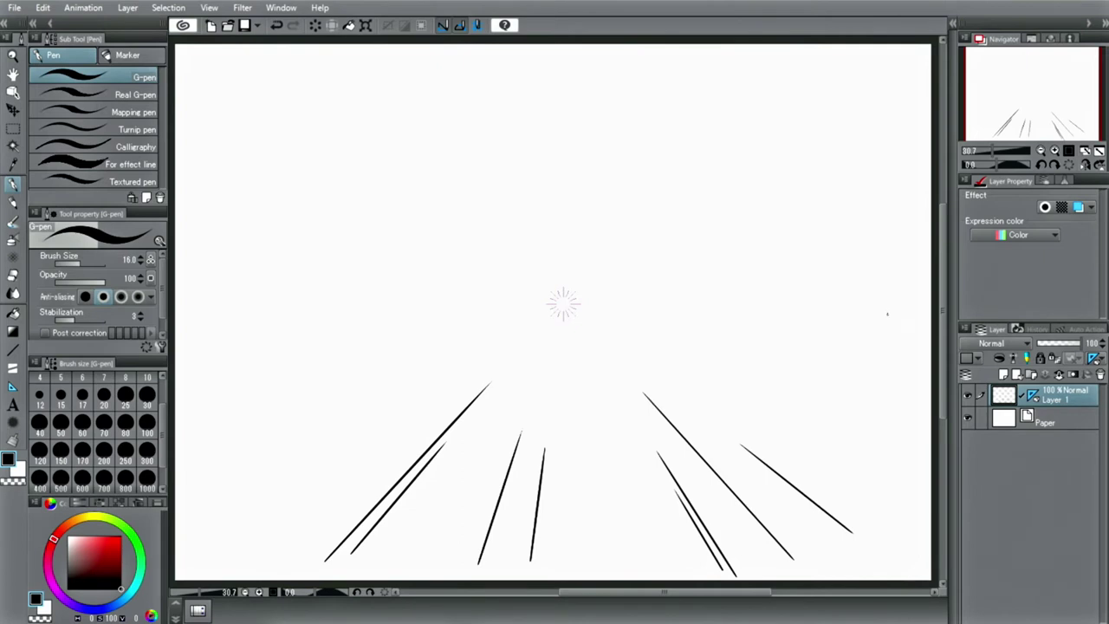
drag(898, 309, 753, 306)
drag(900, 313, 787, 311)
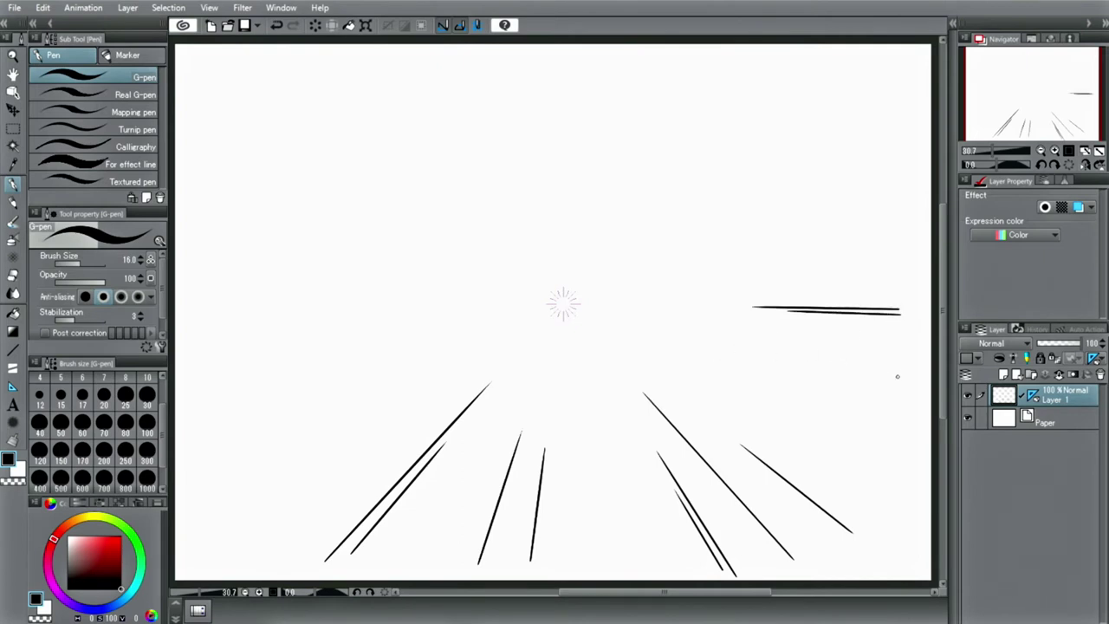
drag(898, 376, 691, 330)
- Add speed lines across the upper right, top centre and upper left
drag(897, 141, 717, 228)
drag(883, 84, 751, 174)
drag(859, 58, 795, 110)
drag(628, 52, 596, 179)
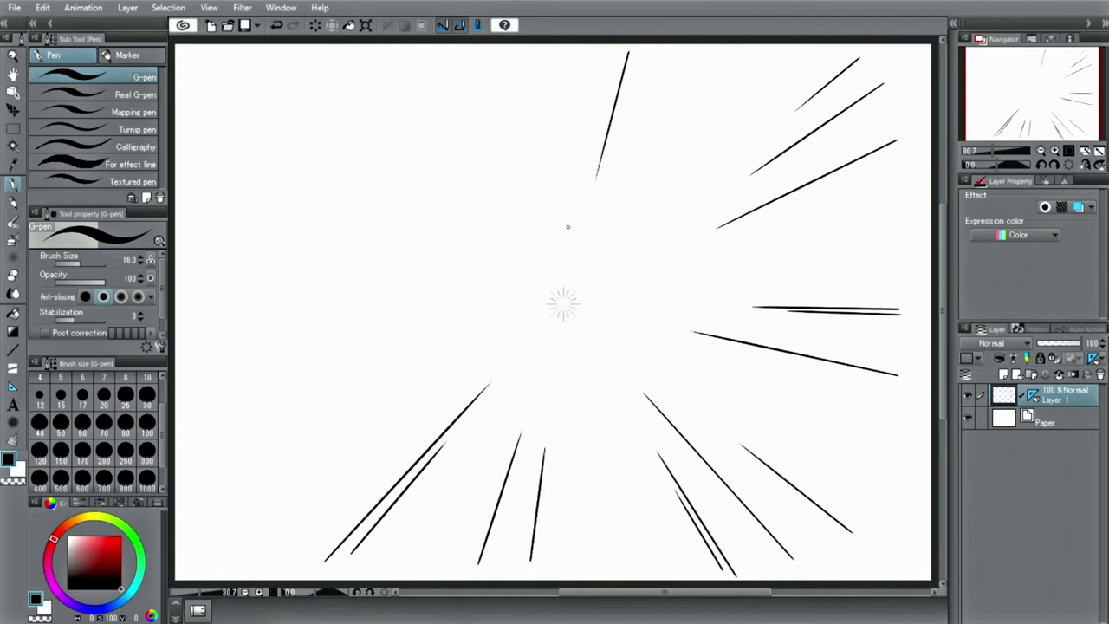
mouse_move(606, 44)
mouse_down()
mouse_move(597, 98)
mouse_move(573, 122)
mouse_up()
drag(392, 67, 471, 175)
drag(338, 63, 421, 149)
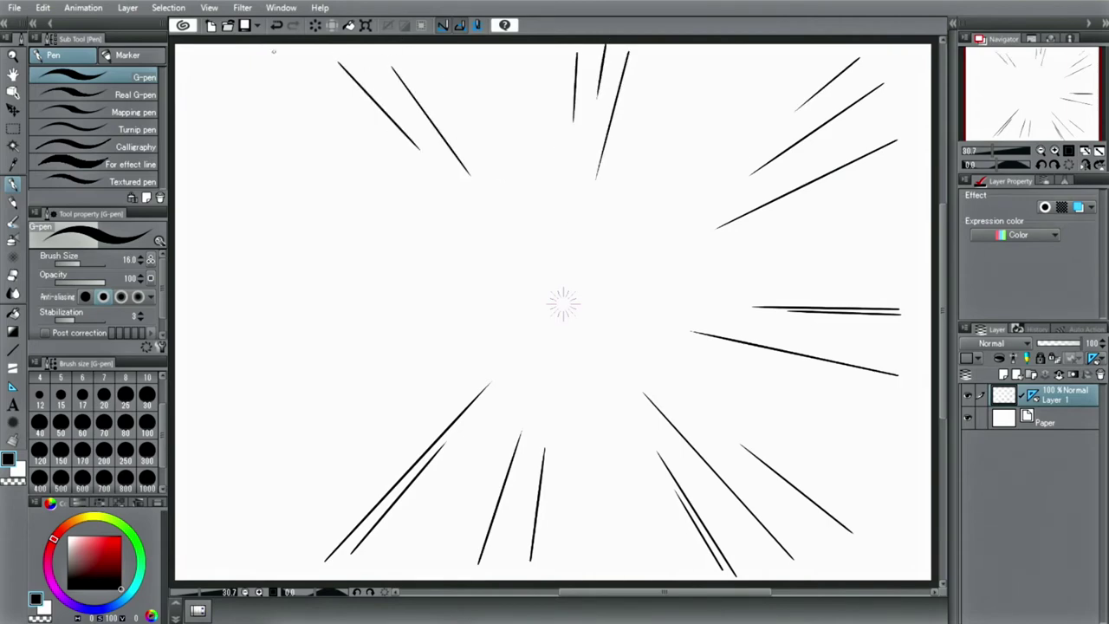
drag(280, 52, 410, 167)
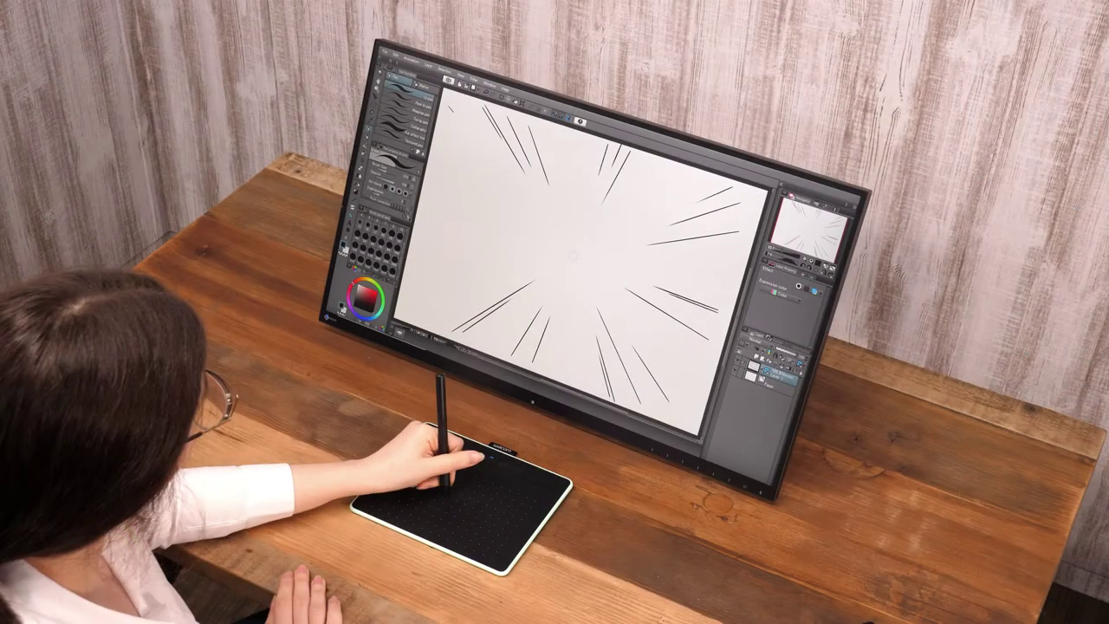
- Add four more speed lines on the upper left and left side
drag(437, 149, 494, 192)
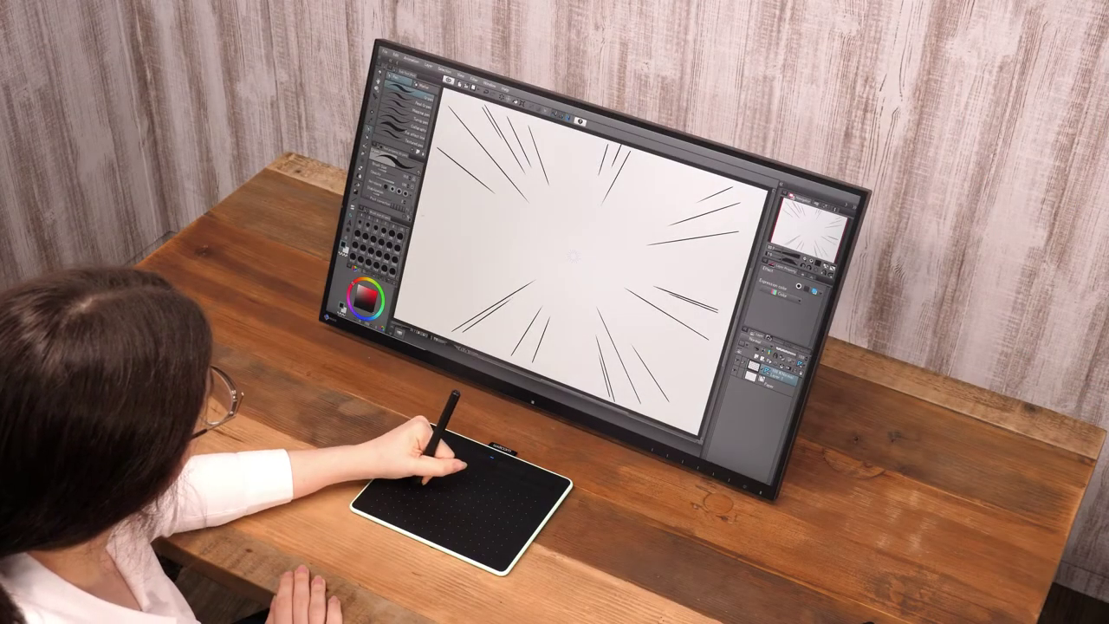
drag(422, 216, 518, 244)
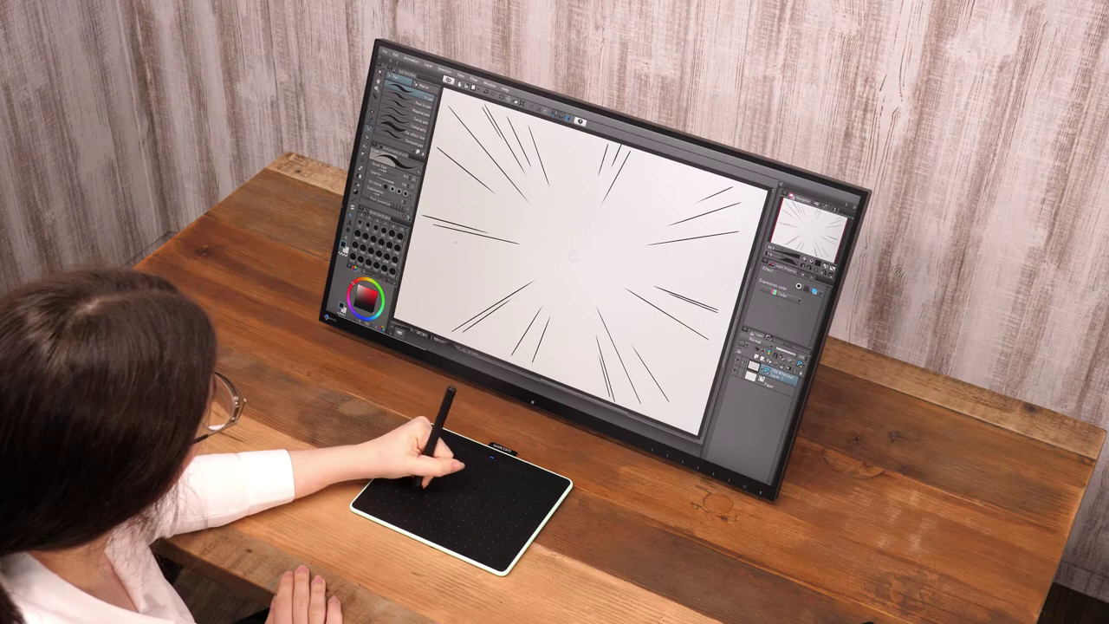
drag(422, 253, 518, 255)
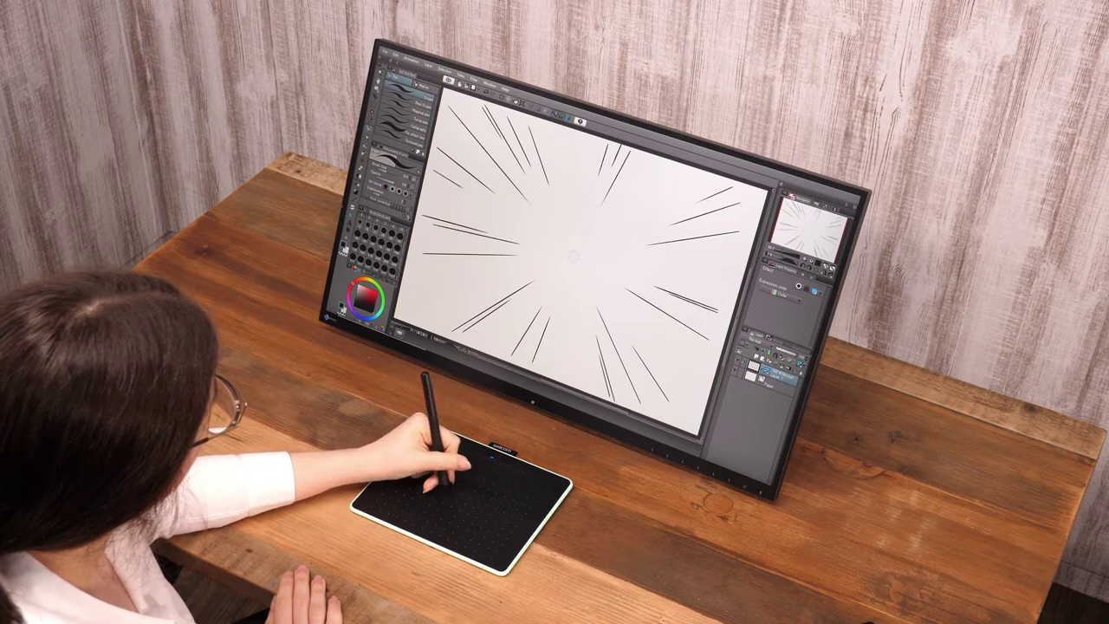
drag(433, 170, 515, 221)
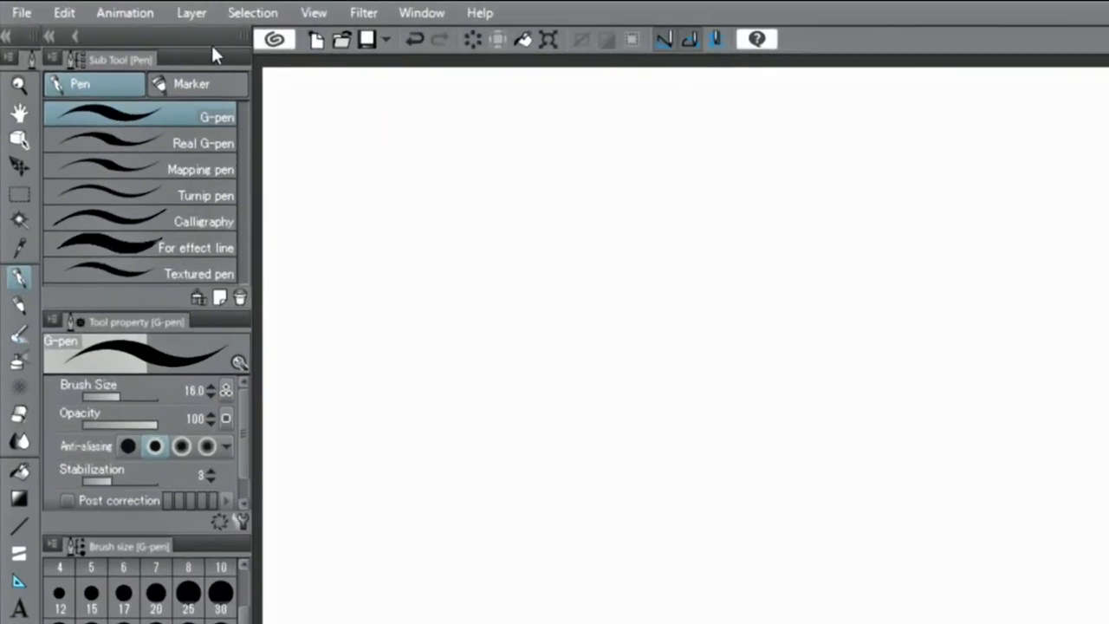
- Create a three-point perspective ruler on a new layer from Layer > Ruler - Frame
click(191, 13)
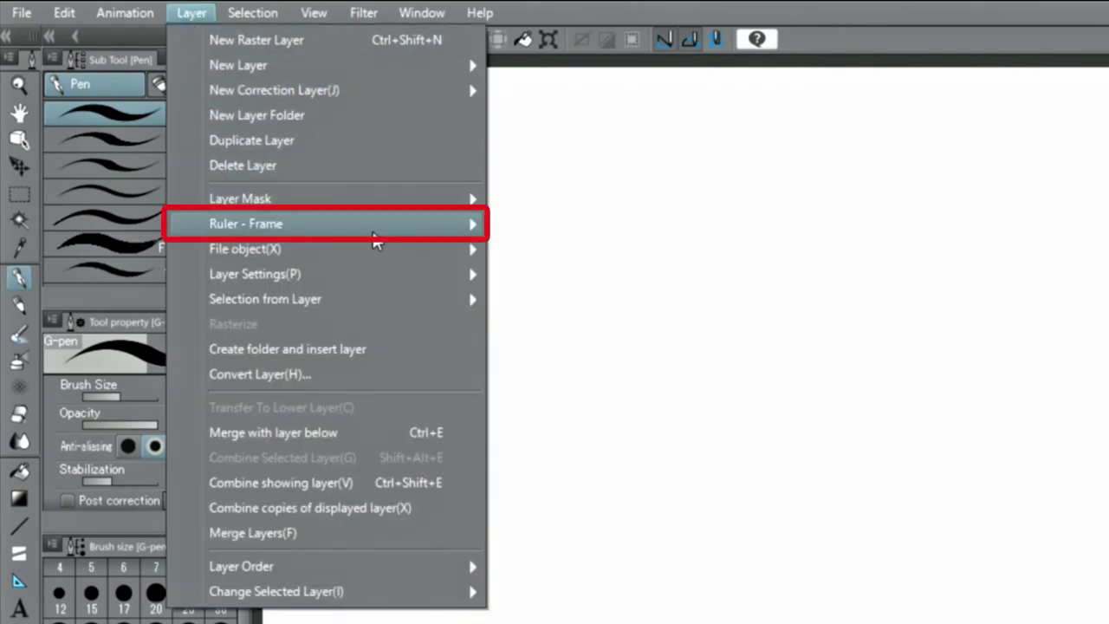
mouse_move(286, 224)
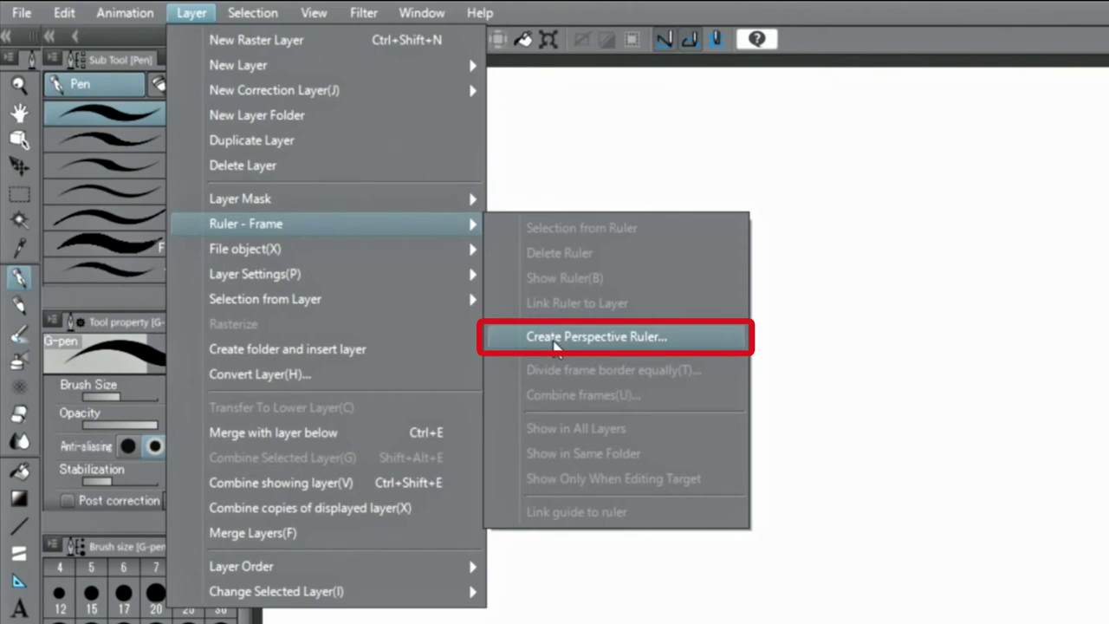
click(555, 343)
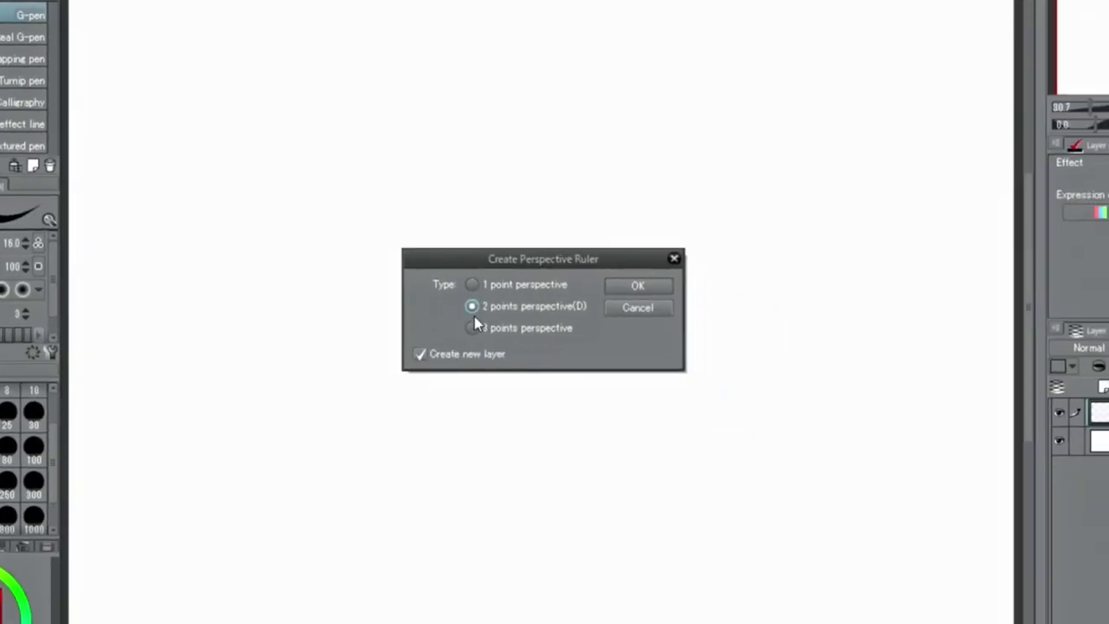
click(474, 327)
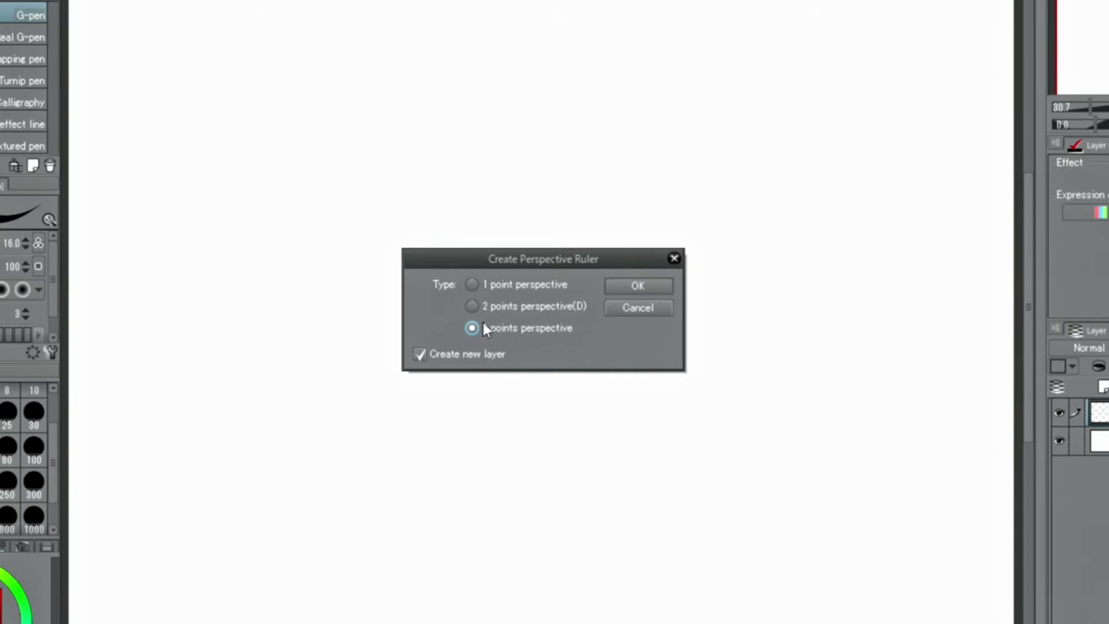
click(636, 286)
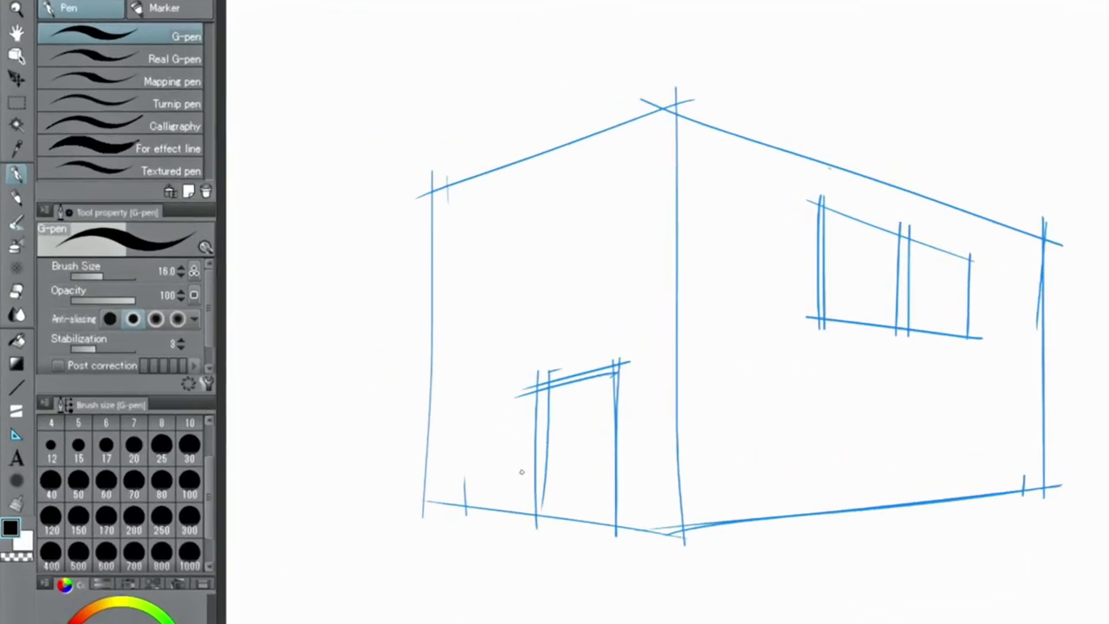
- Fit perspective guides to the sketch's left roof edge and base, zooming out to the vanishing point
click(13, 386)
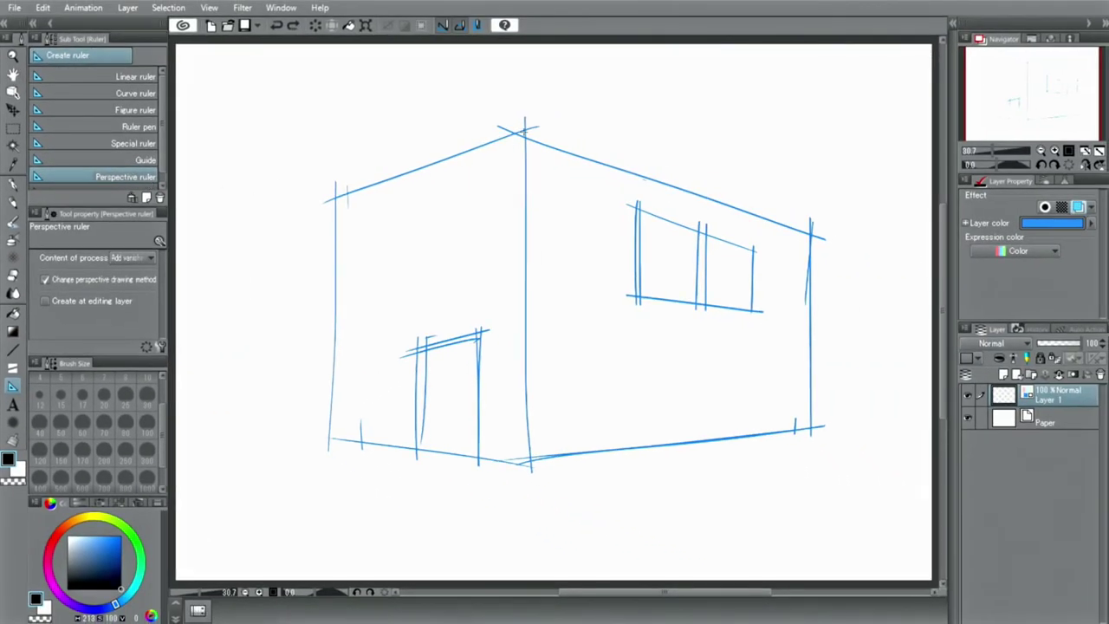
drag(525, 130, 249, 230)
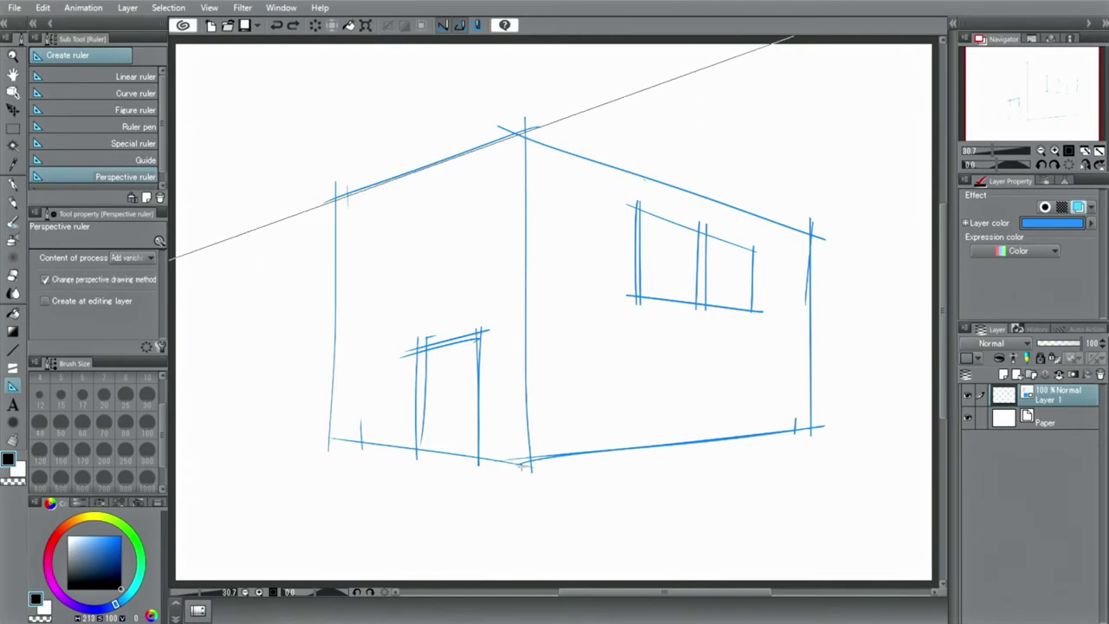
drag(522, 467, 251, 426)
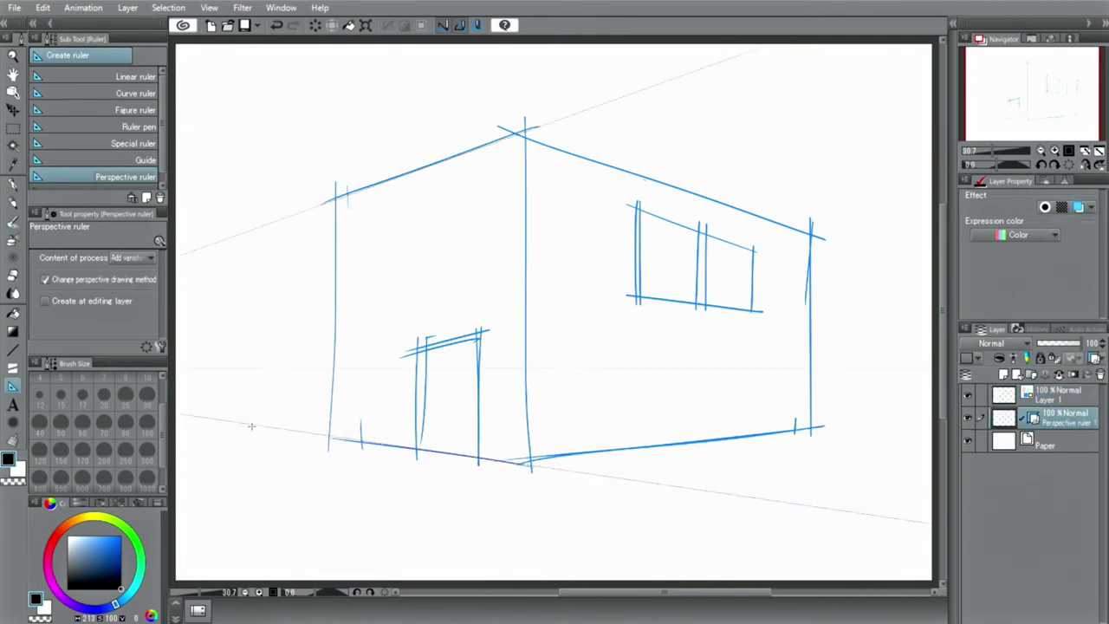
click(1041, 151)
click(1043, 153)
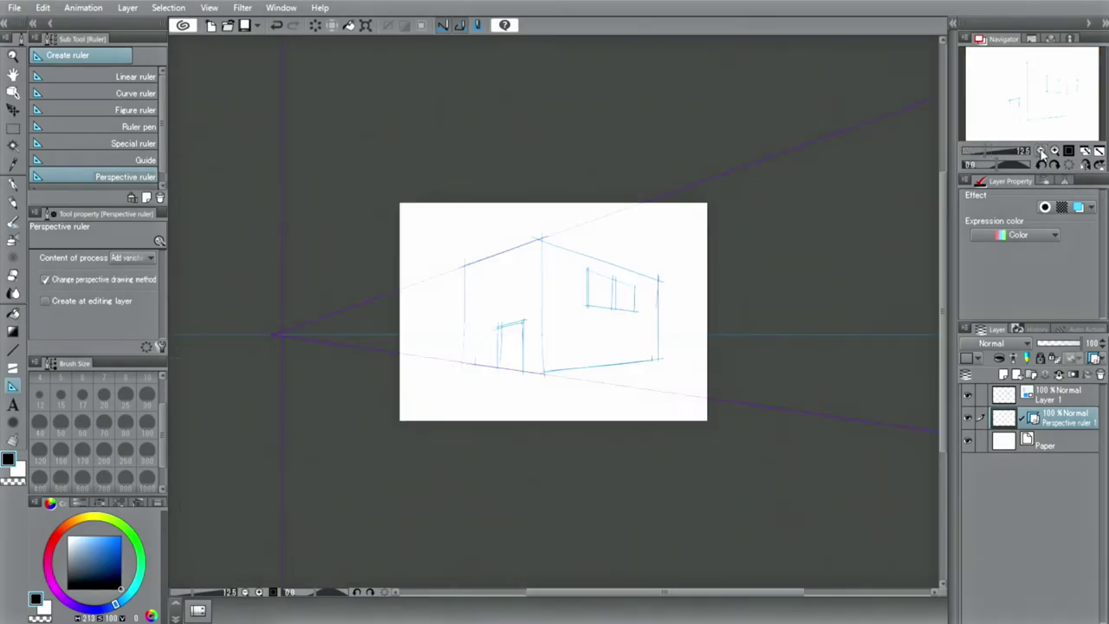
click(13, 91)
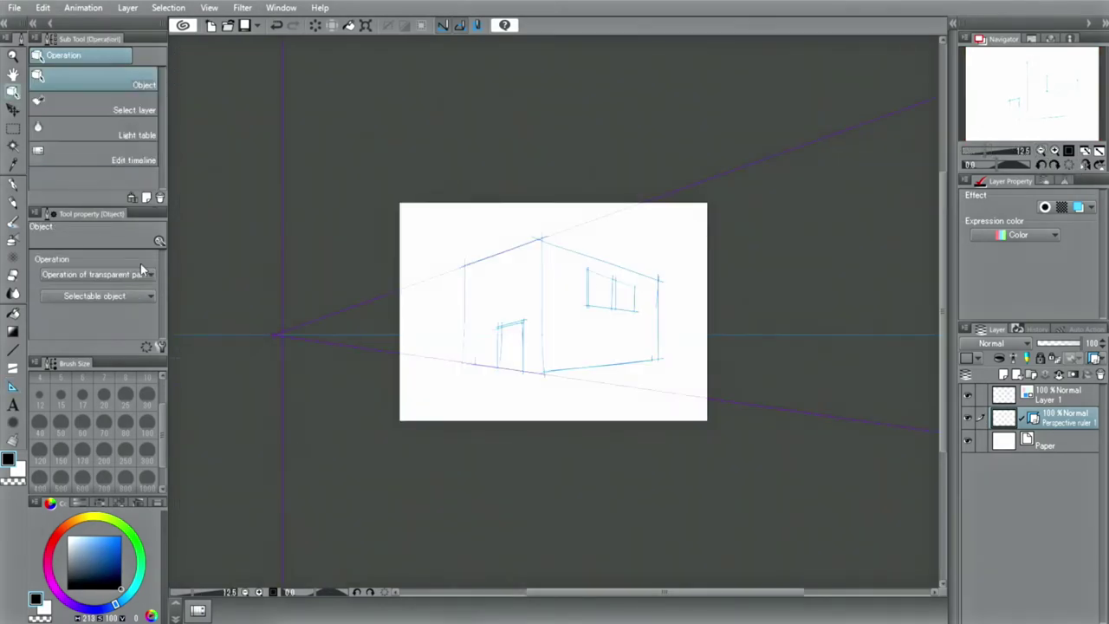
click(271, 336)
mouse_move(277, 336)
mouse_down()
mouse_move(319, 365)
mouse_move(321, 340)
mouse_move(356, 338)
mouse_up()
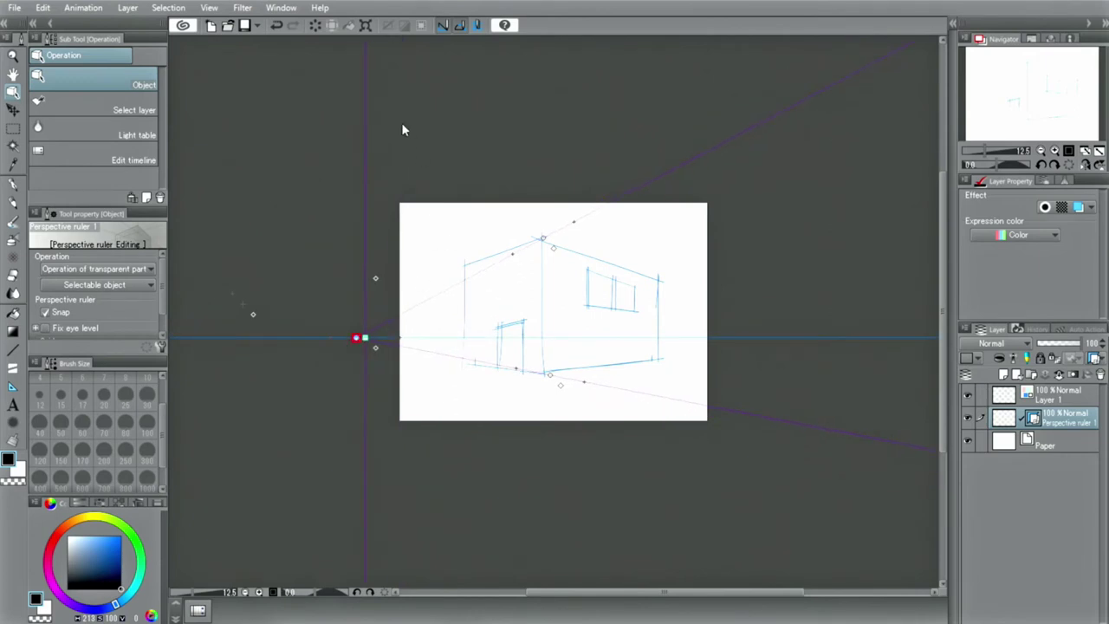
click(277, 29)
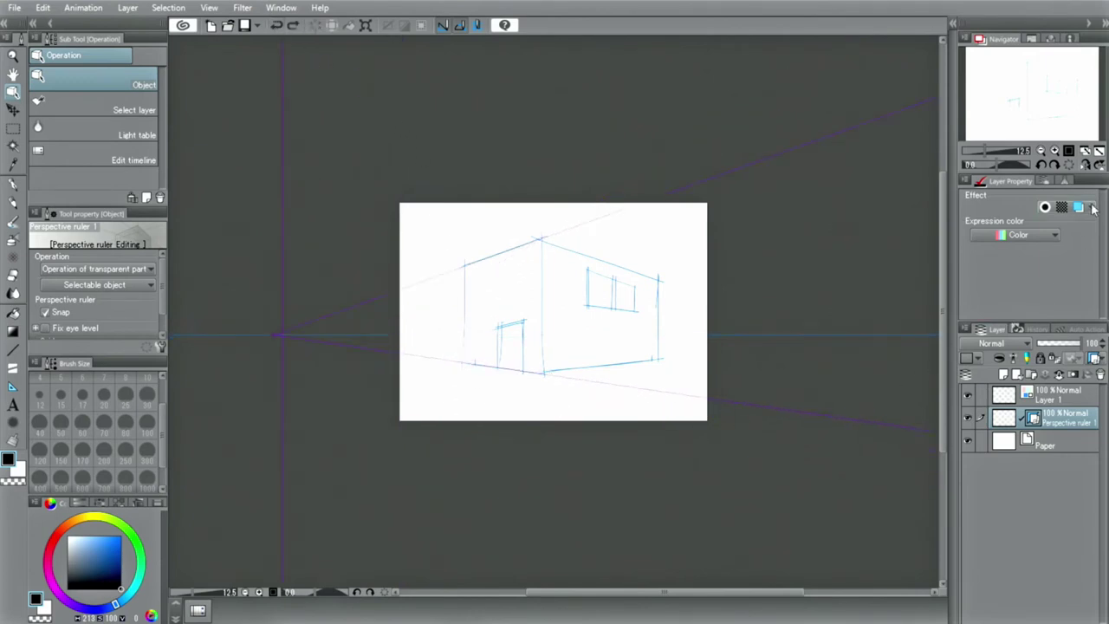
click(1100, 151)
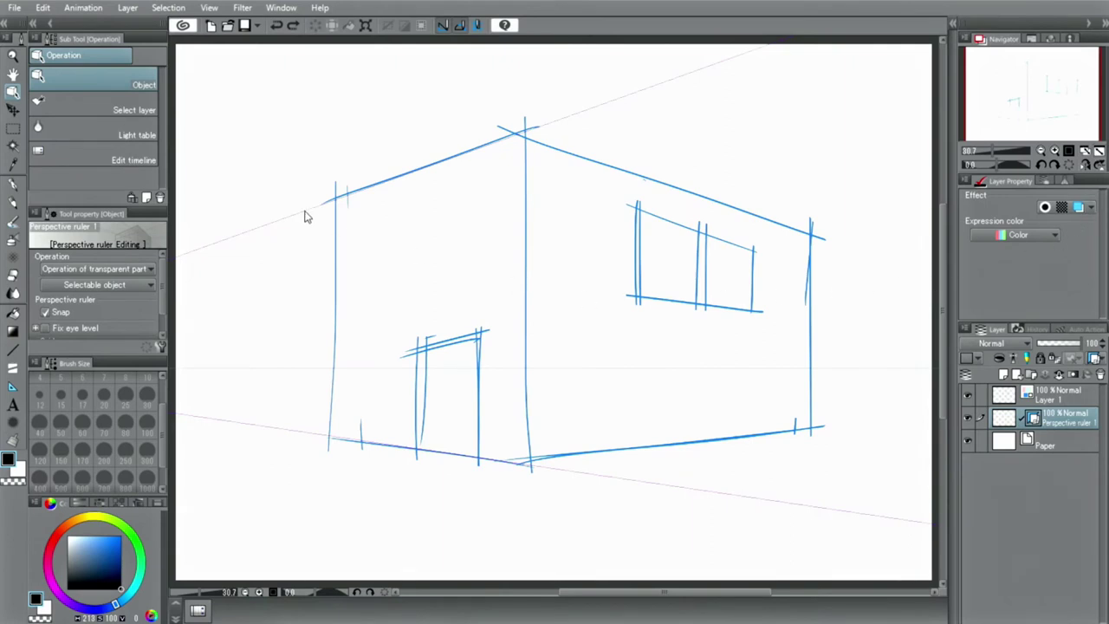
- Ink ruler-snapped G-pen lines on the left roof edge, door top, base and both vertical corners
click(13, 183)
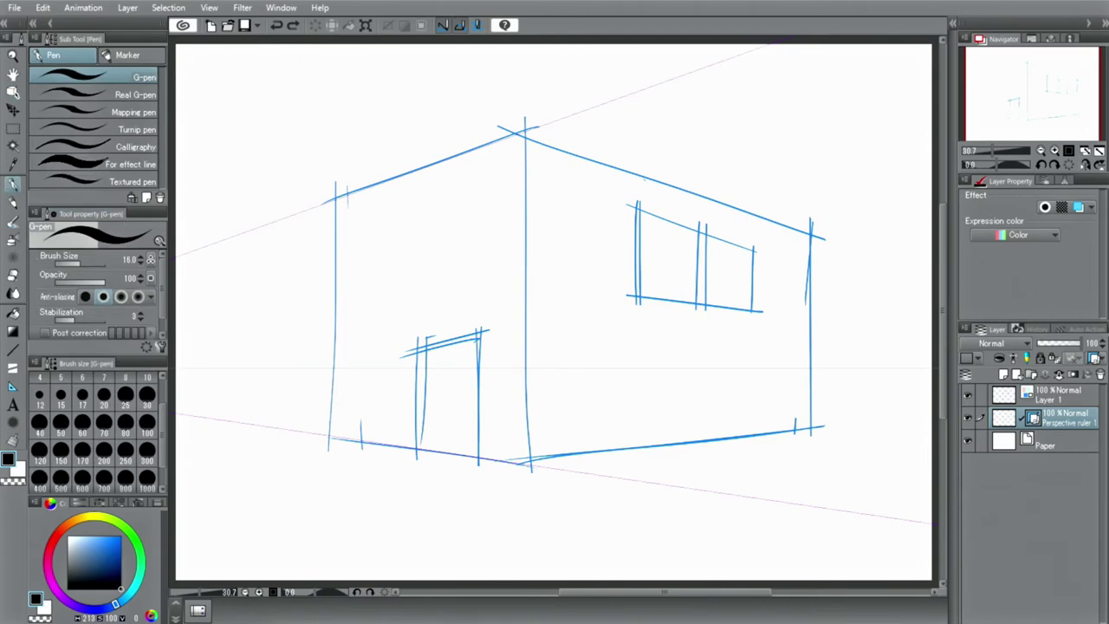
drag(525, 119, 140, 293)
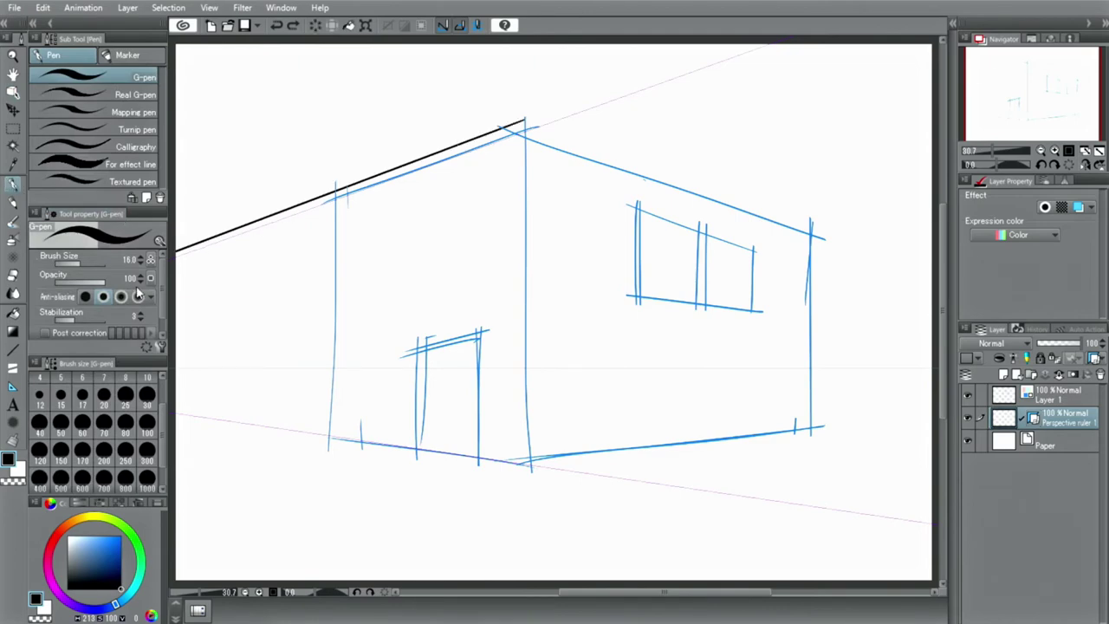
drag(479, 326, 404, 364)
drag(531, 462, 156, 409)
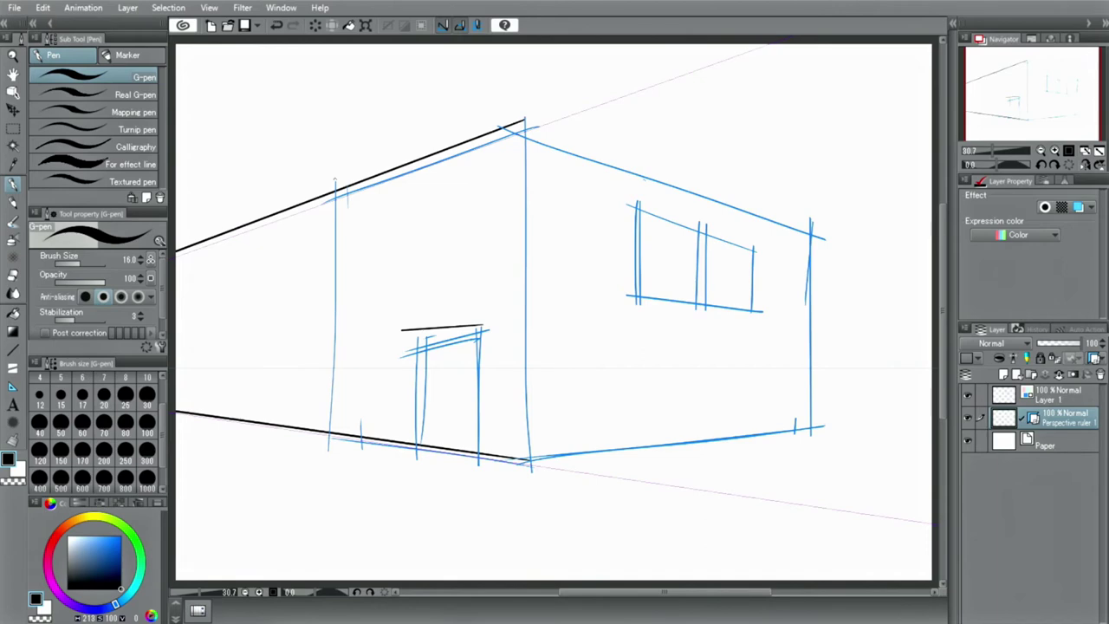
drag(334, 181, 335, 440)
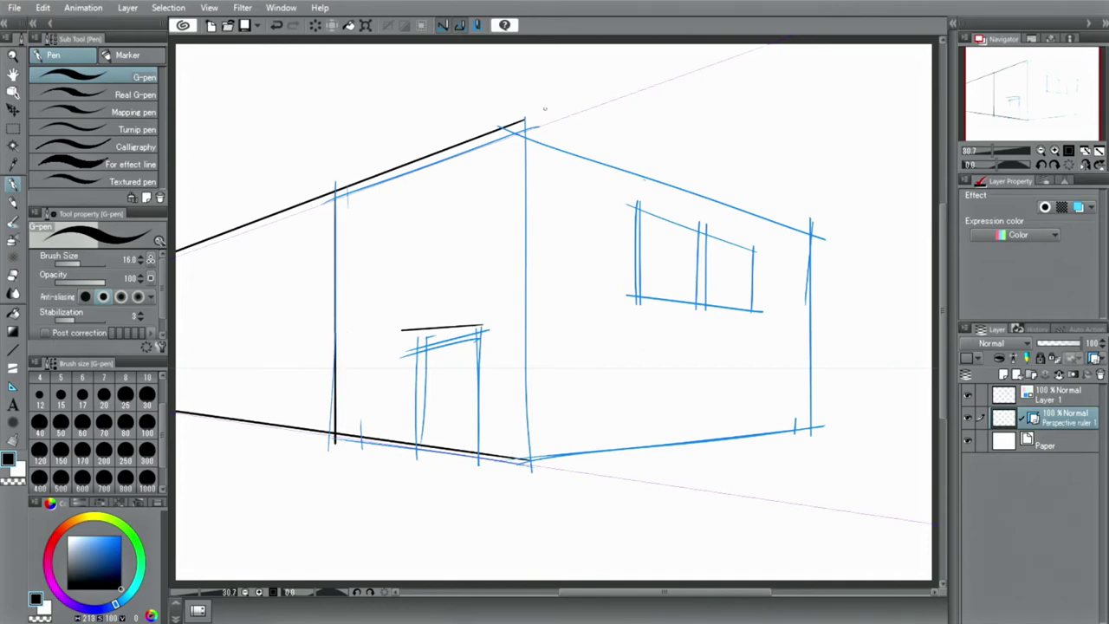
drag(522, 119, 521, 472)
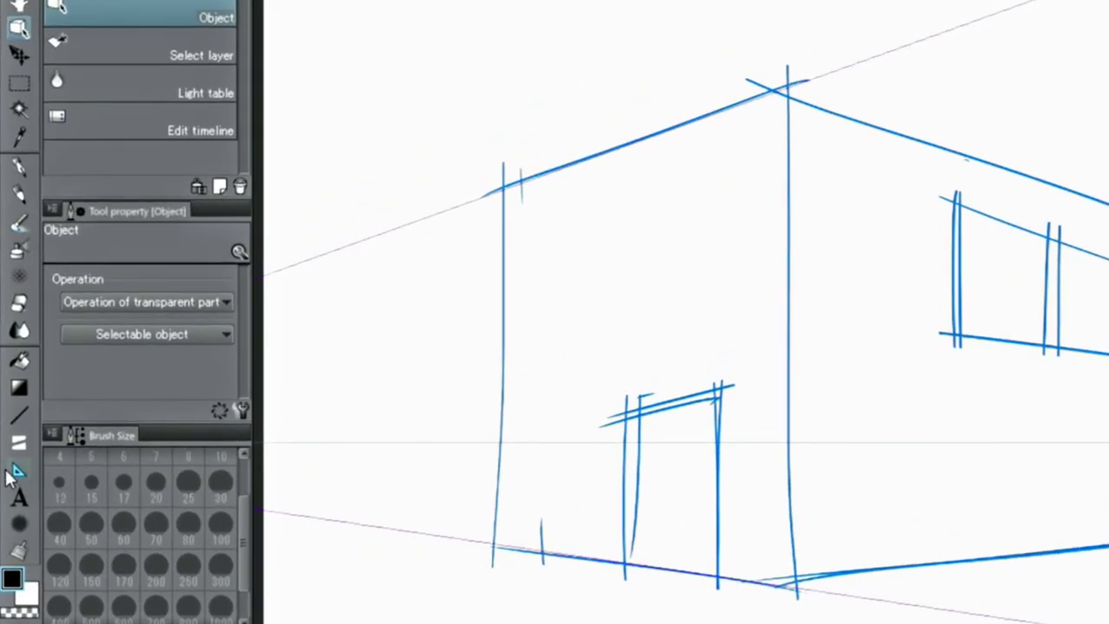
- Add guides along the right roof and lower right wall, then check both vanishing points
click(17, 472)
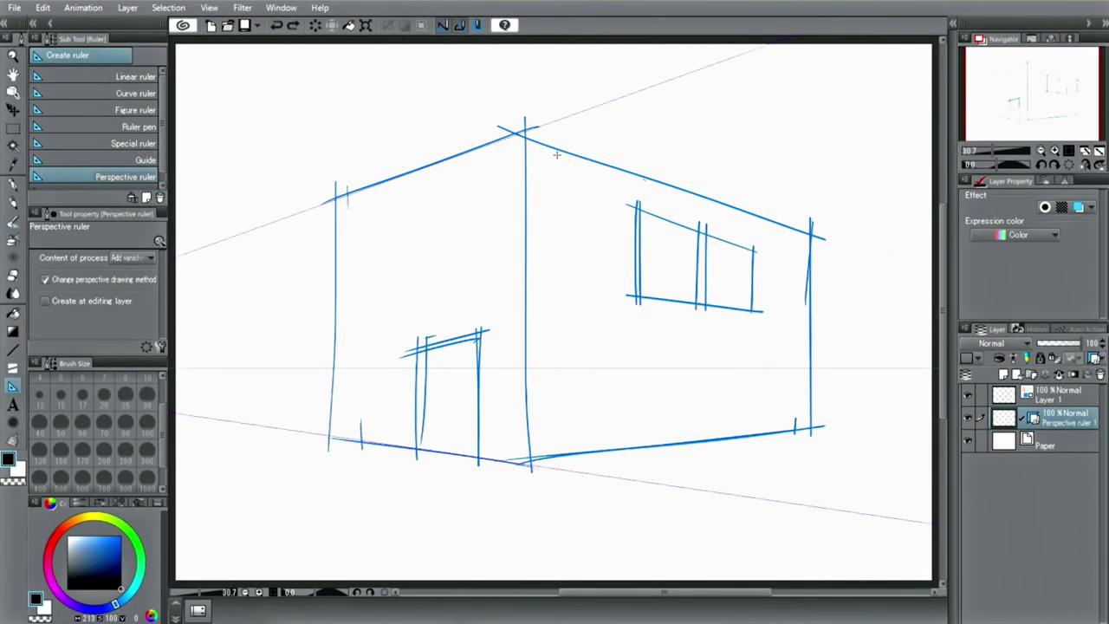
drag(559, 150, 523, 143)
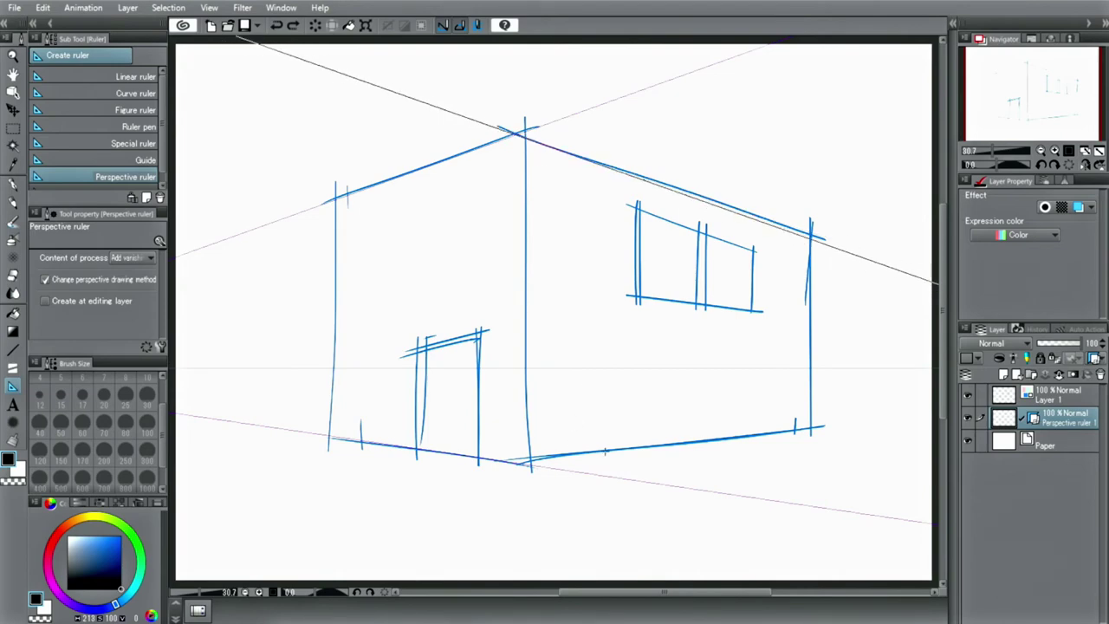
drag(606, 451, 546, 458)
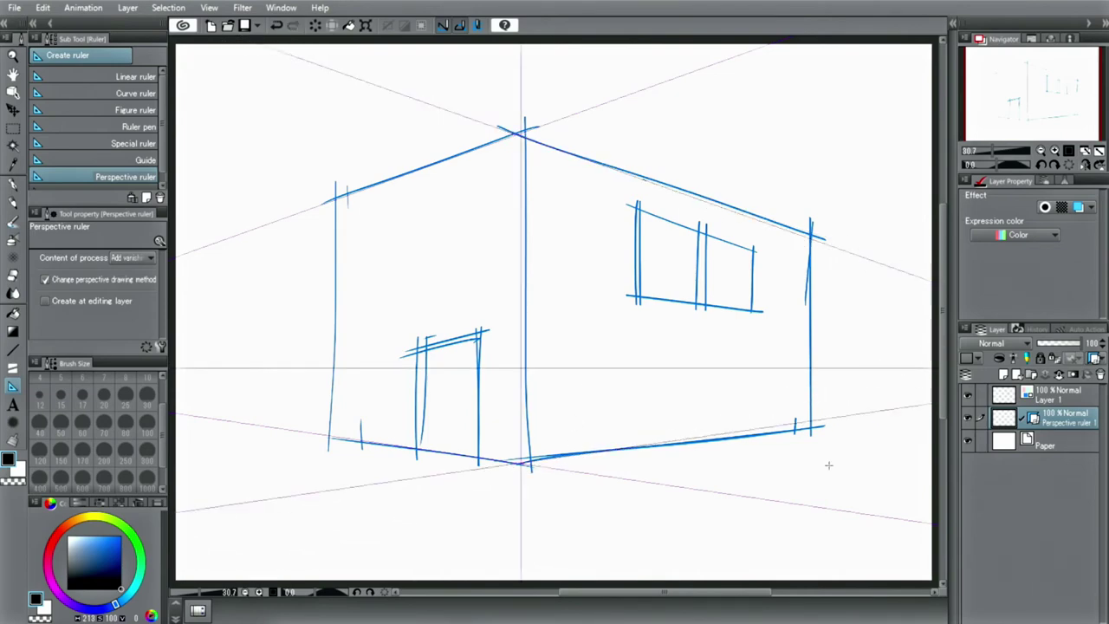
click(1041, 152)
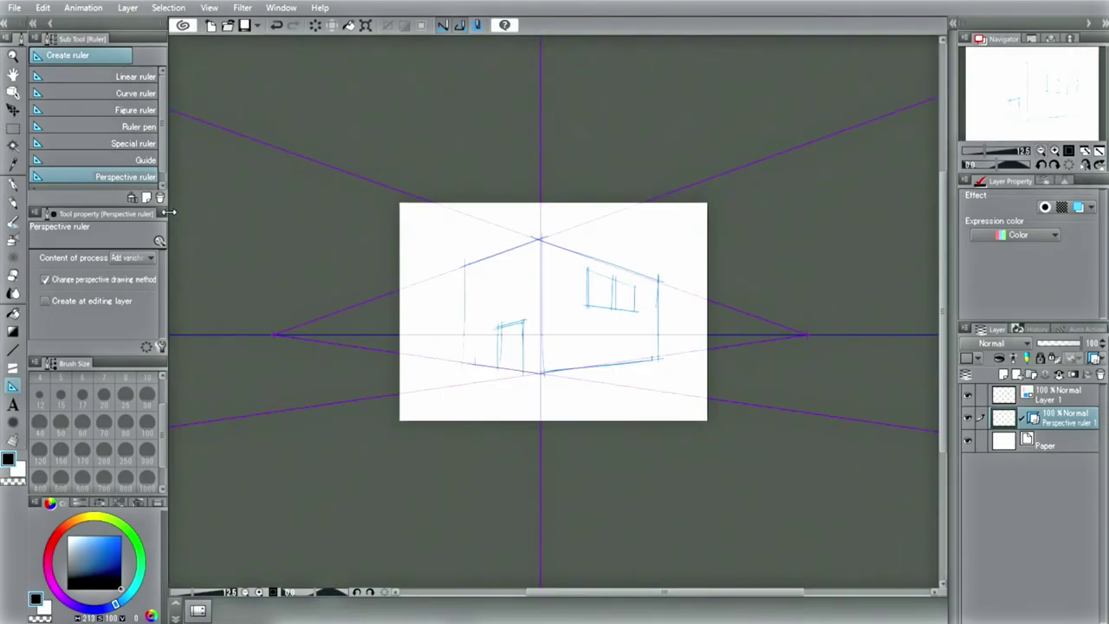
click(13, 93)
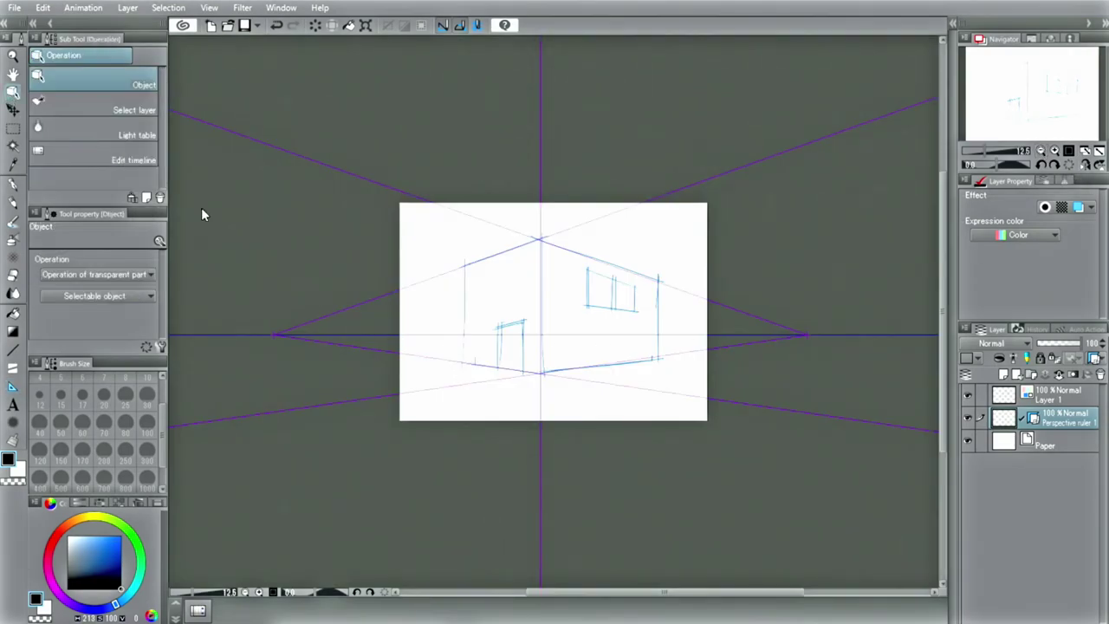
click(804, 332)
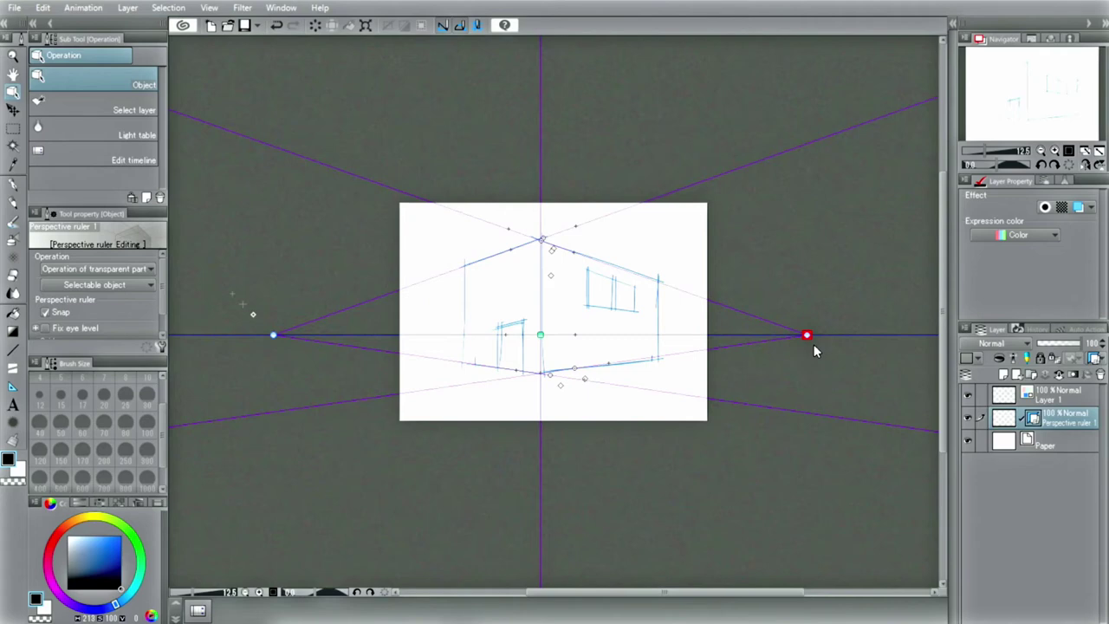
click(1098, 150)
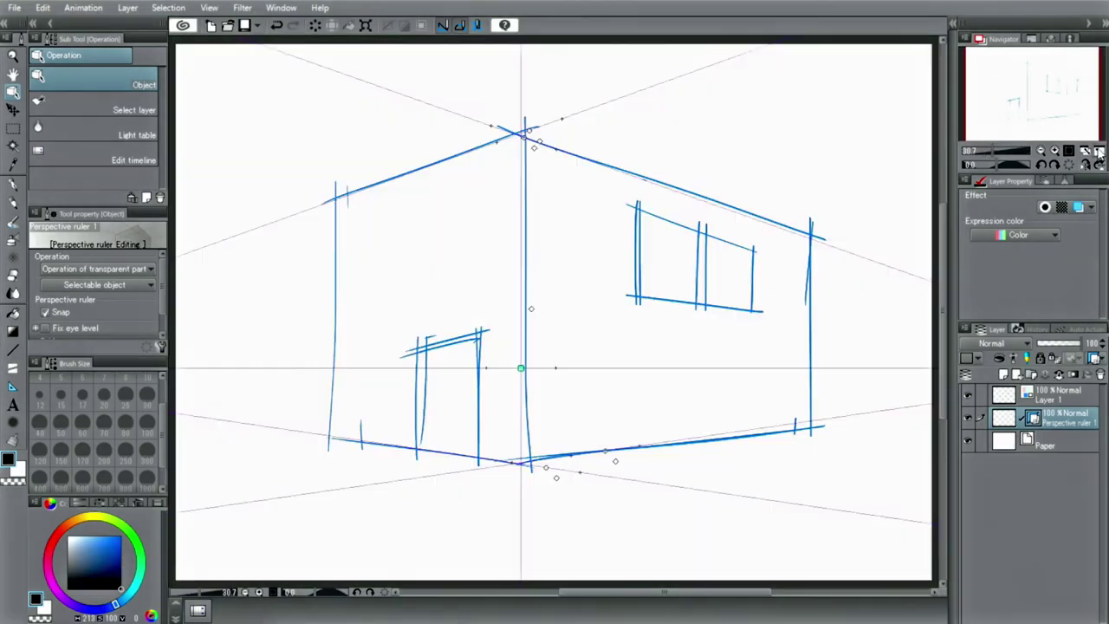
- Fade the Layer 1 sketch to 50% opacity and target the Perspective ruler 1 layer
click(12, 185)
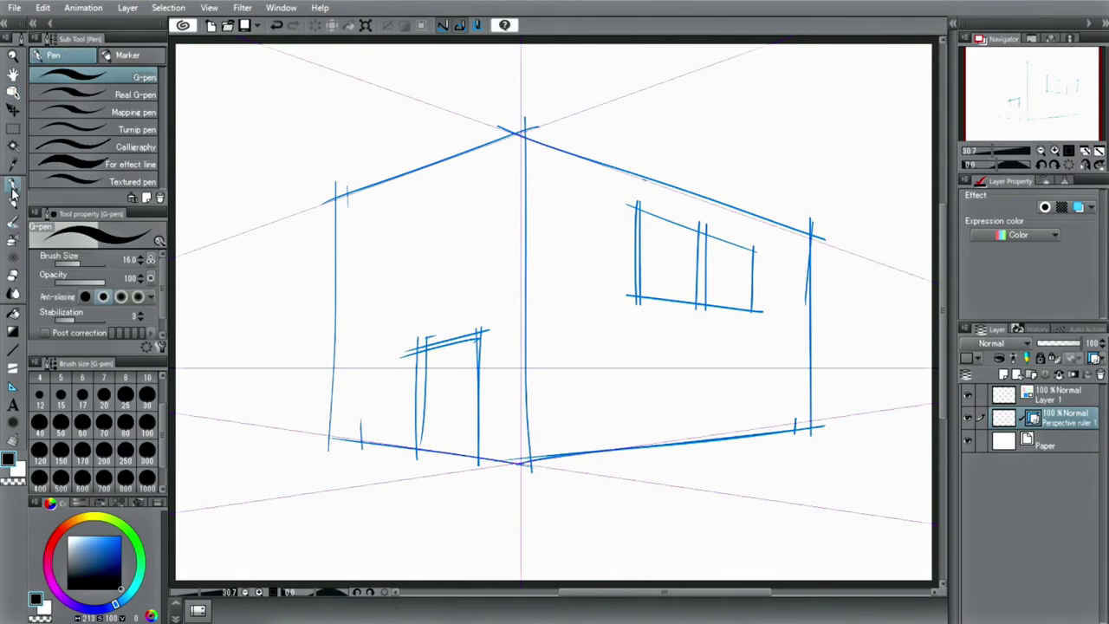
click(1059, 394)
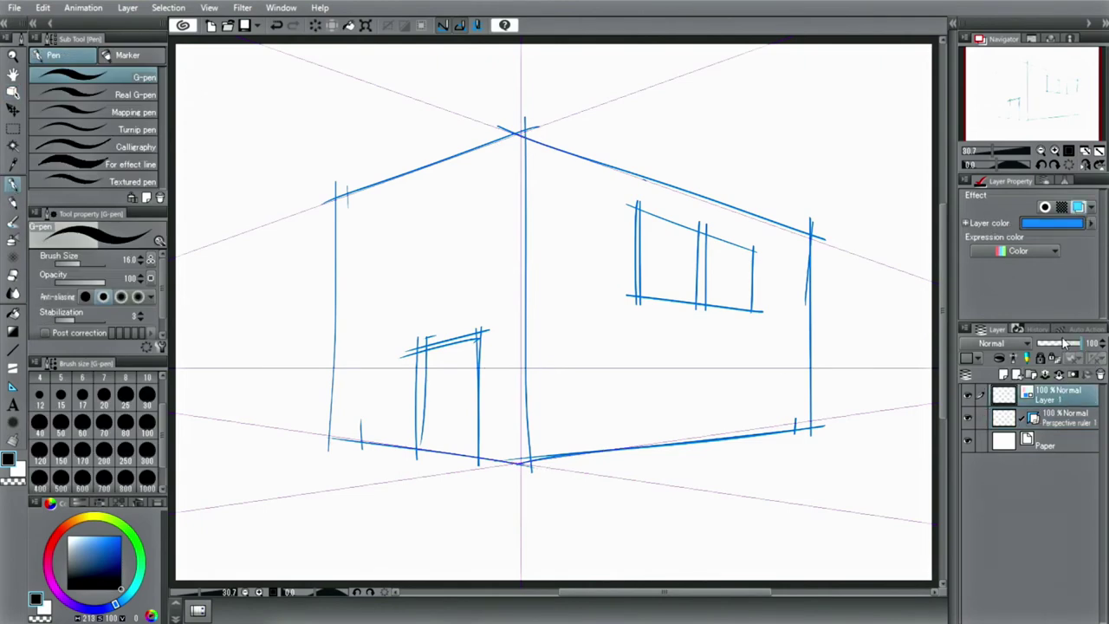
drag(1070, 343, 1062, 343)
click(1057, 419)
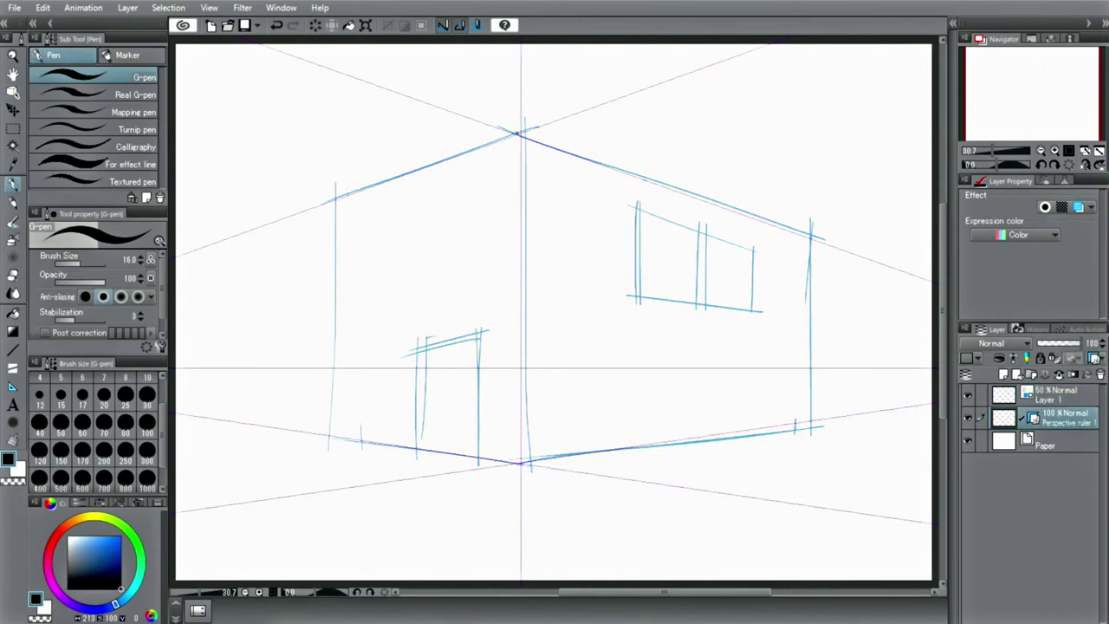
- Ink the building's roof, base and corner edges plus the right-wall window frame along the ruler
mouse_move(517, 134)
mouse_down()
mouse_move(334, 200)
mouse_move(518, 160)
mouse_move(518, 463)
mouse_up()
drag(334, 199, 332, 446)
mouse_move(518, 464)
mouse_down()
mouse_move(333, 440)
mouse_move(811, 422)
mouse_up()
mouse_move(520, 134)
mouse_down()
mouse_move(811, 235)
mouse_move(810, 421)
mouse_up()
drag(637, 208, 756, 244)
drag(638, 297, 749, 309)
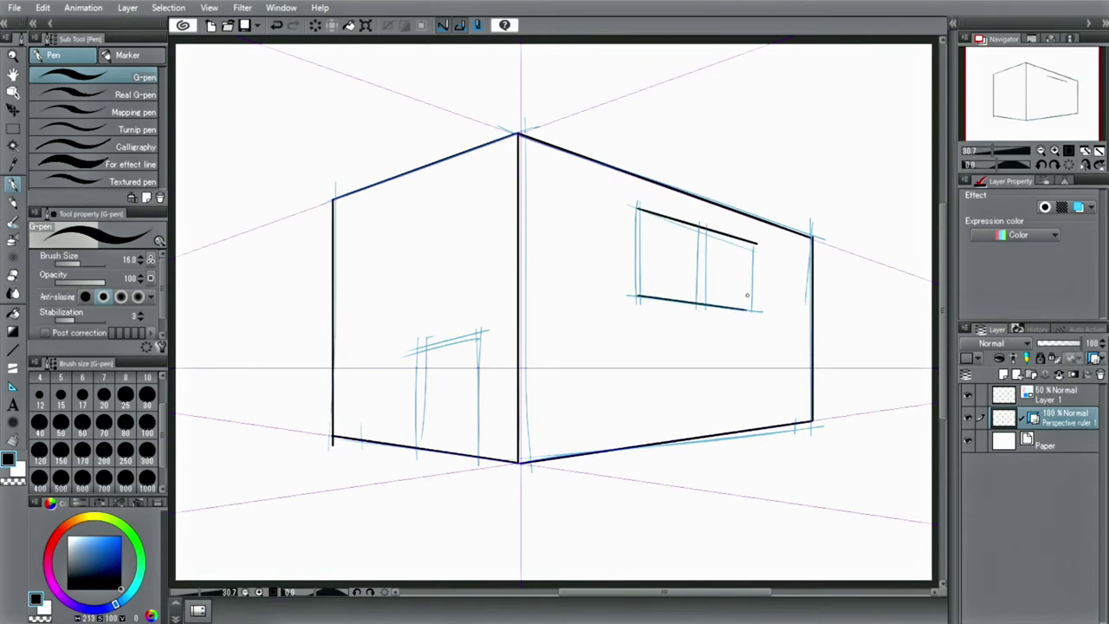
drag(756, 245, 755, 309)
drag(638, 208, 638, 298)
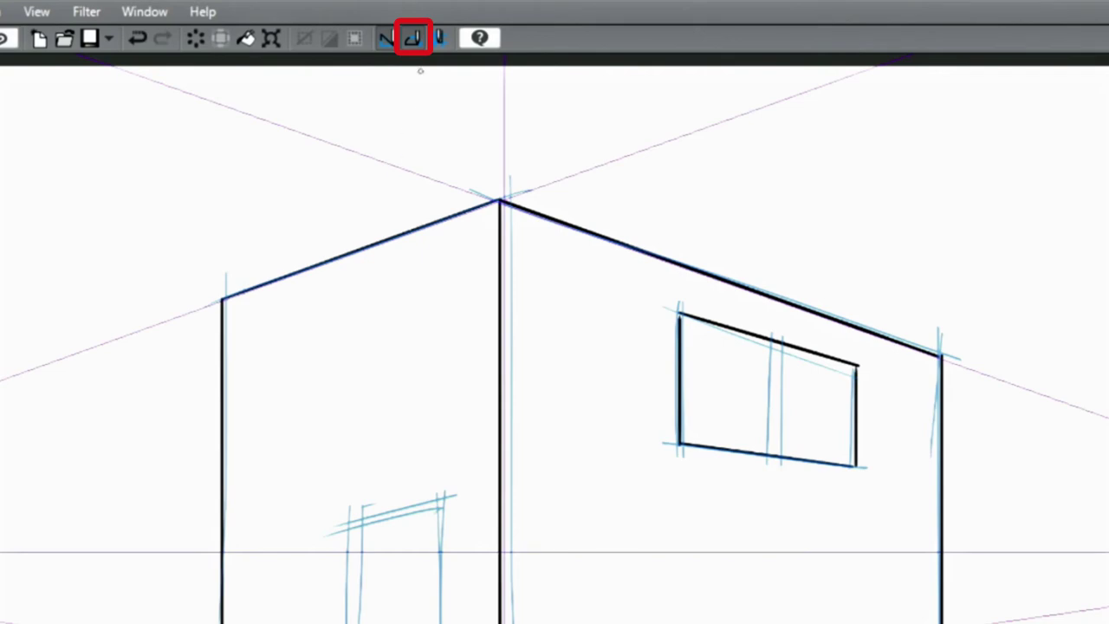
- Undo a test loop, hide and restore the perspective ruler, then pick the Object tool
mouse_move(258, 158)
mouse_down()
mouse_move(272, 173)
mouse_move(192, 260)
mouse_move(122, 265)
mouse_up()
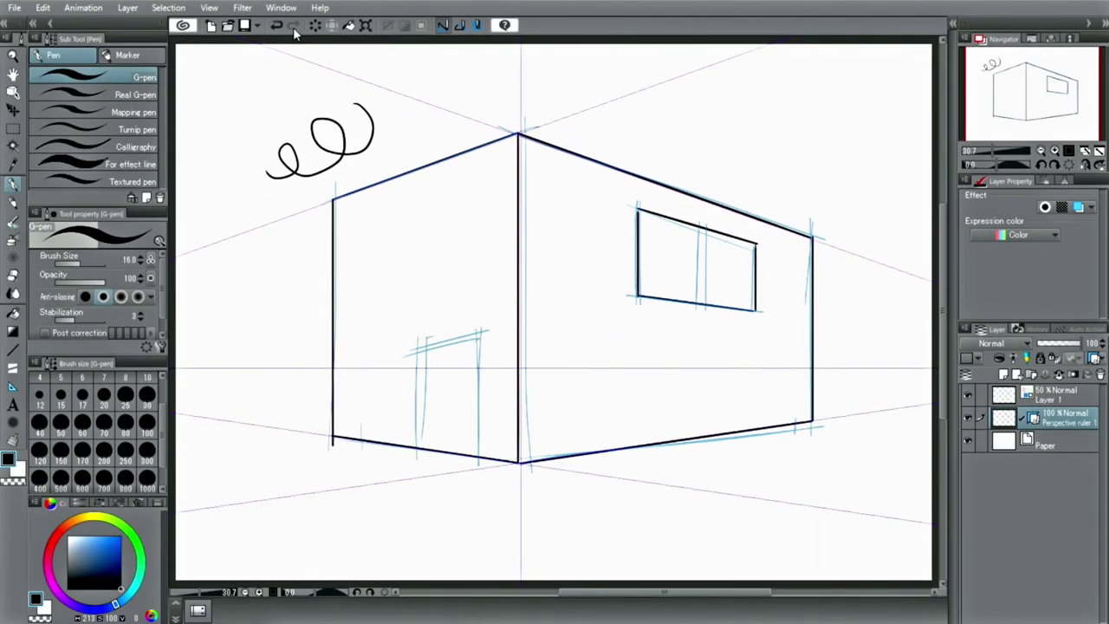
click(279, 25)
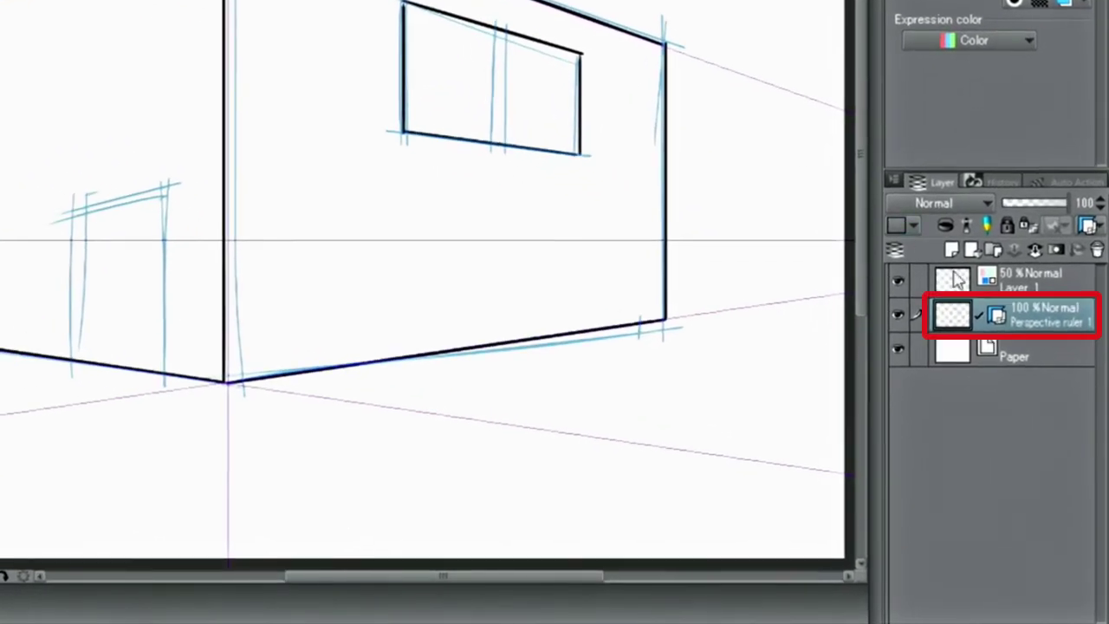
right_click(999, 315)
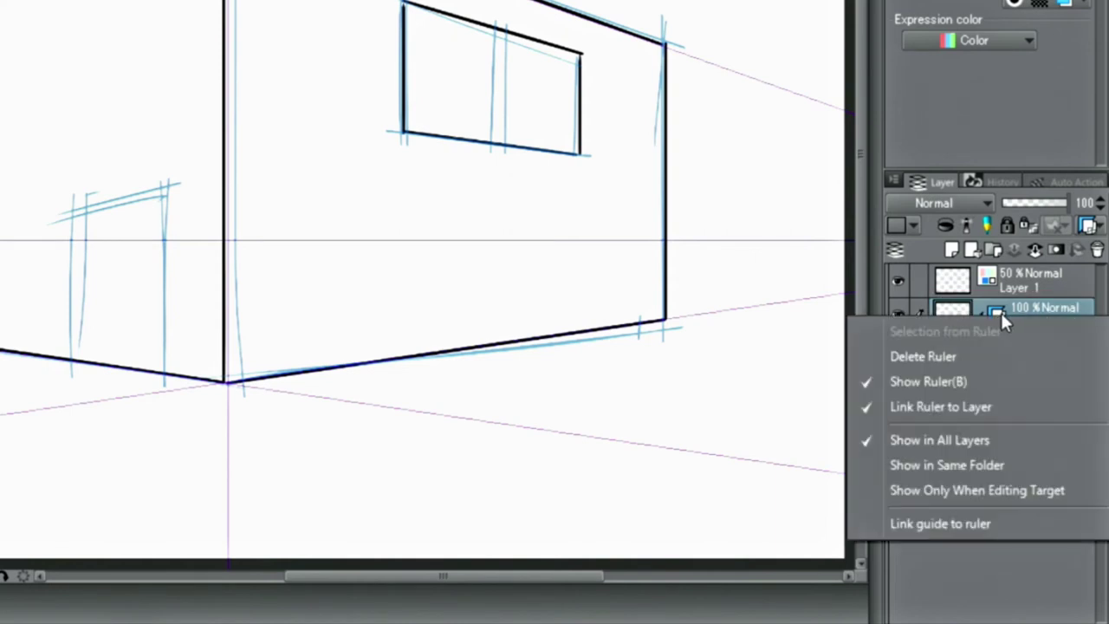
click(967, 383)
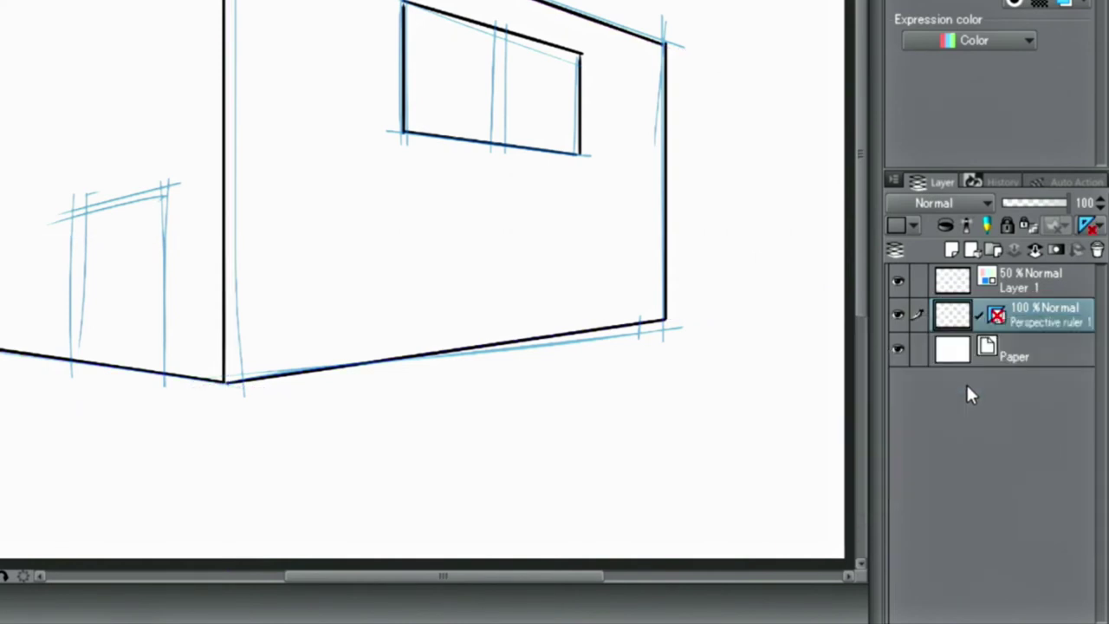
click(994, 317)
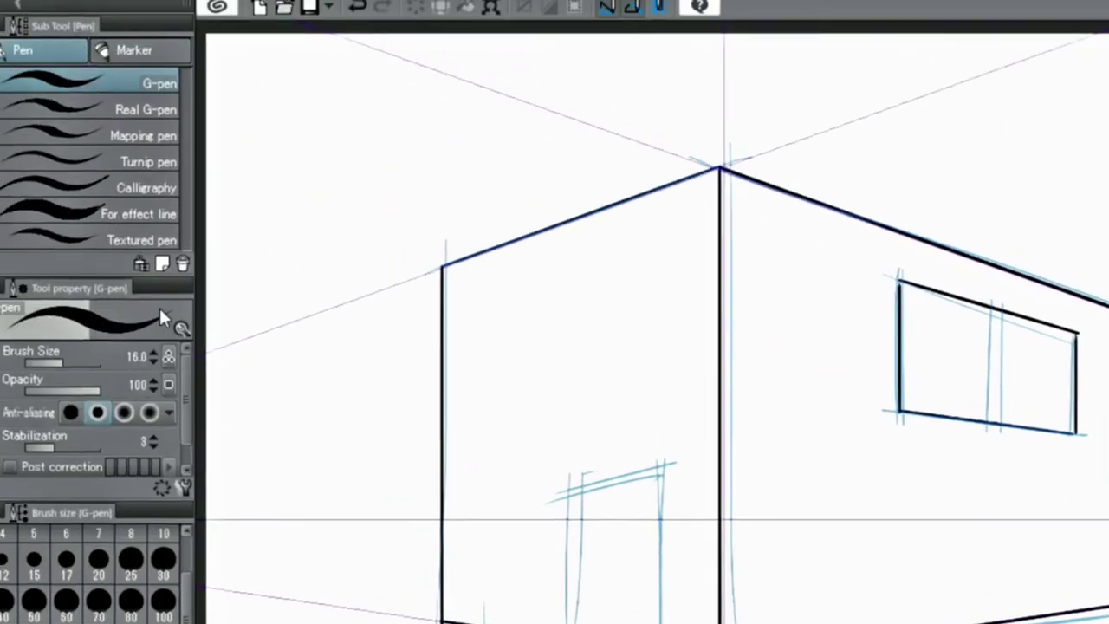
click(19, 138)
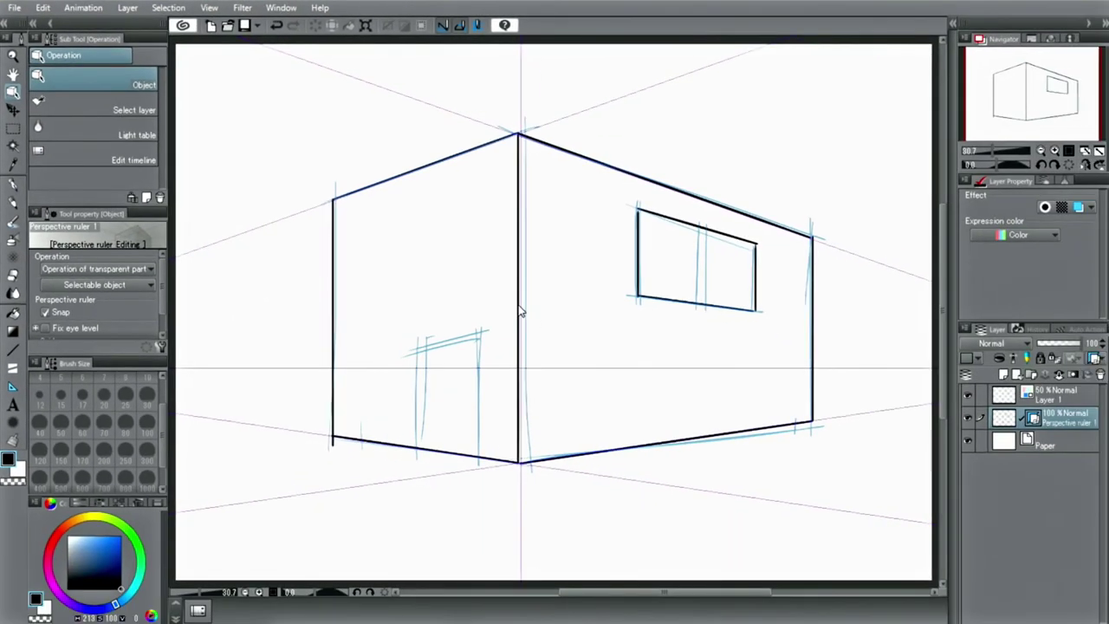
- Show the perspective ruler's handles and apply Link guide to ruler from its layer options
click(523, 310)
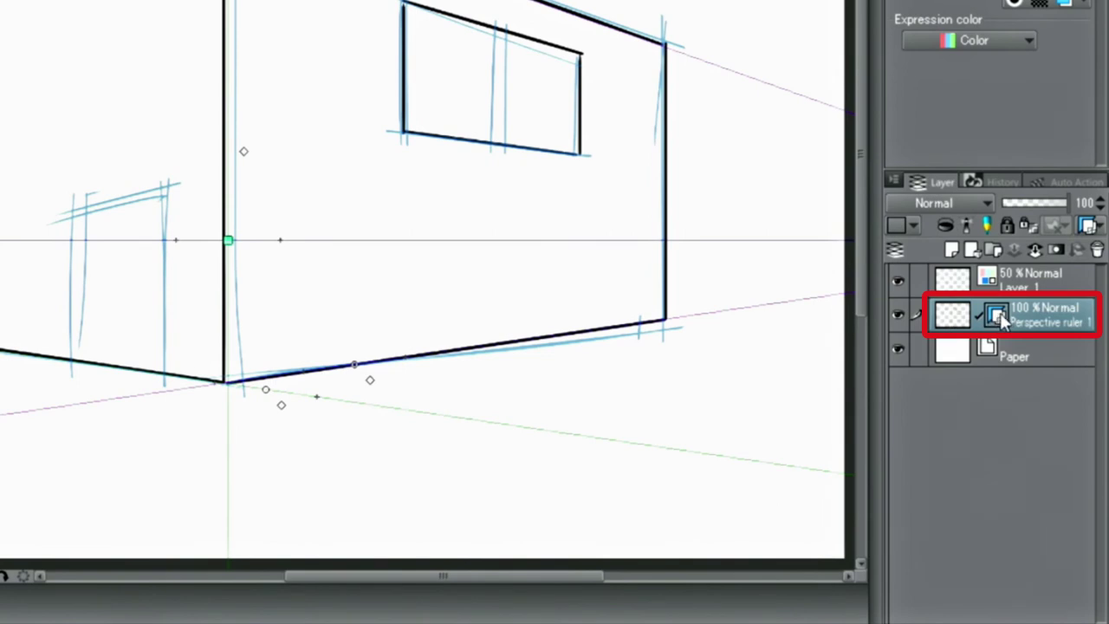
right_click(999, 313)
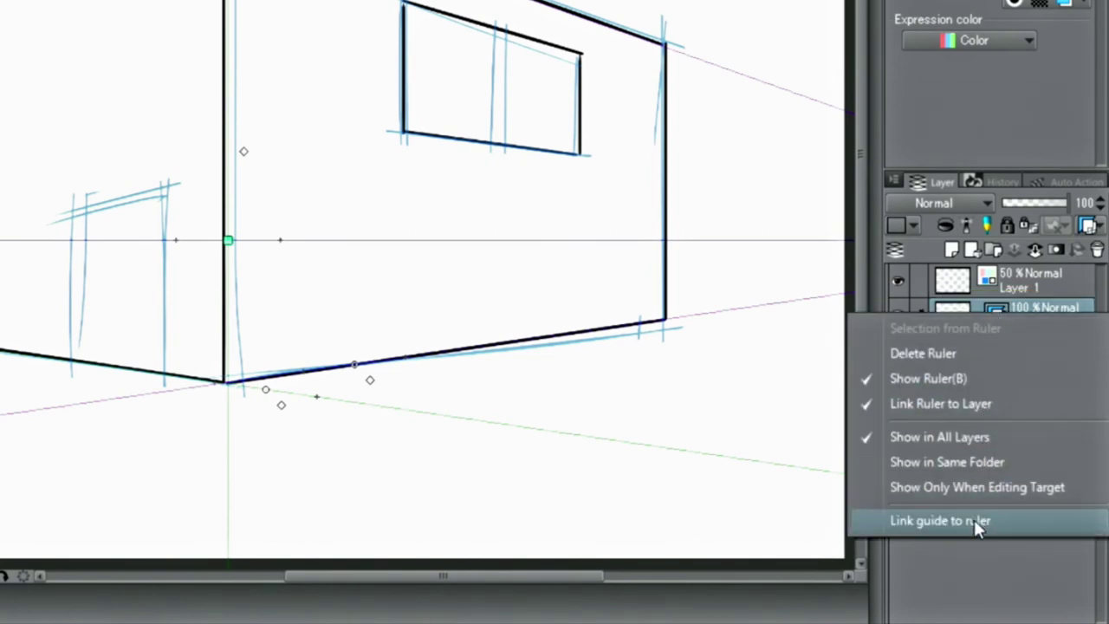
click(934, 564)
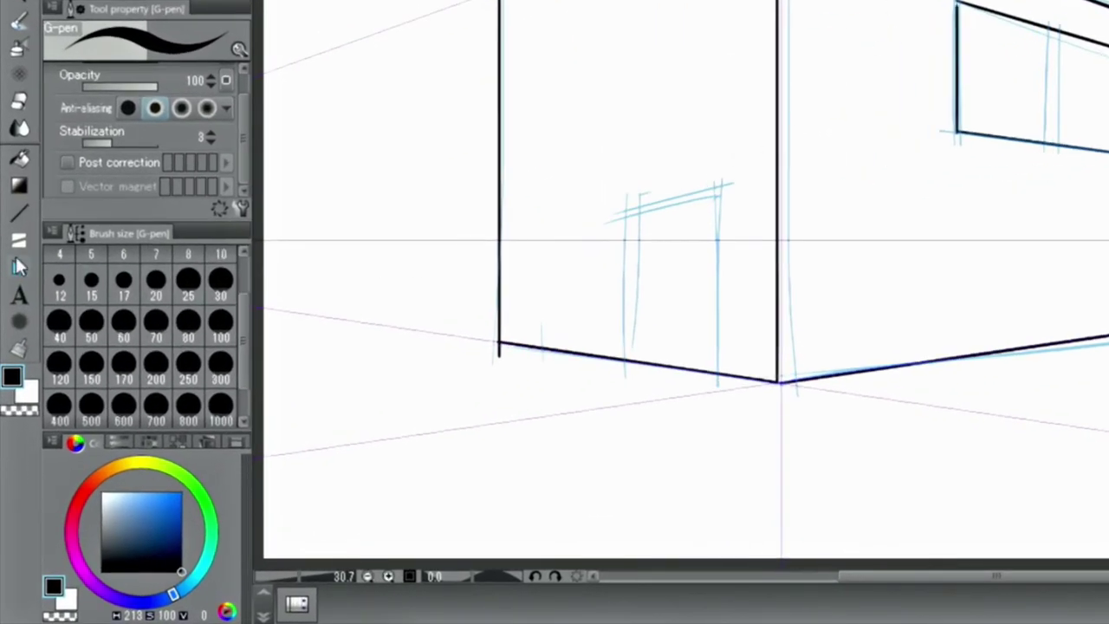
click(19, 267)
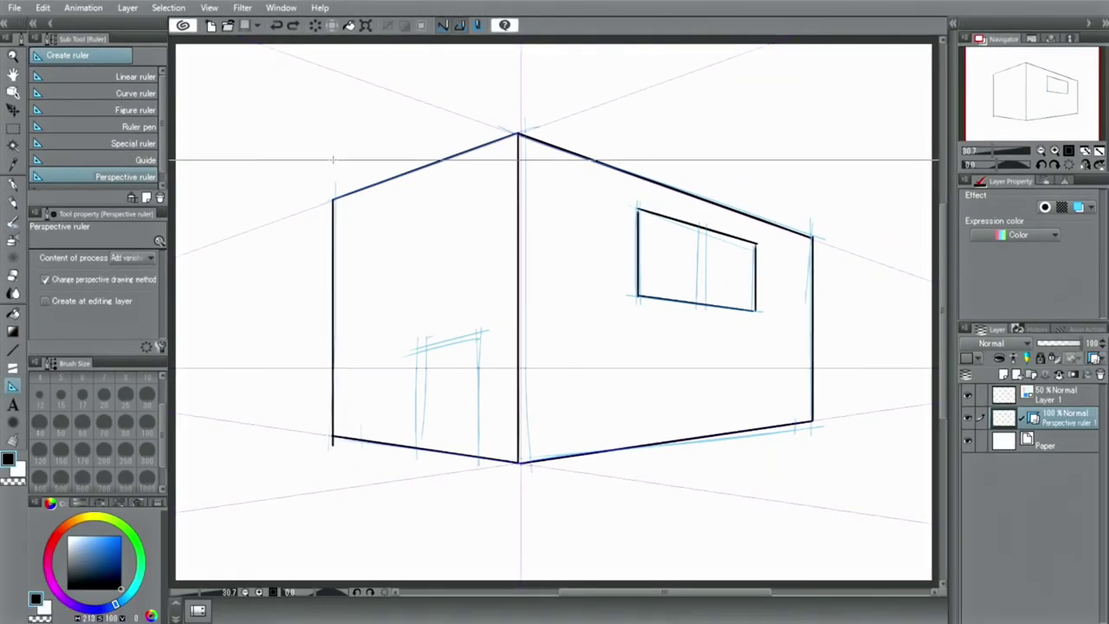
- Add vertical vanishing lines at the left and right corners, undoing the right one
drag(333, 160, 333, 137)
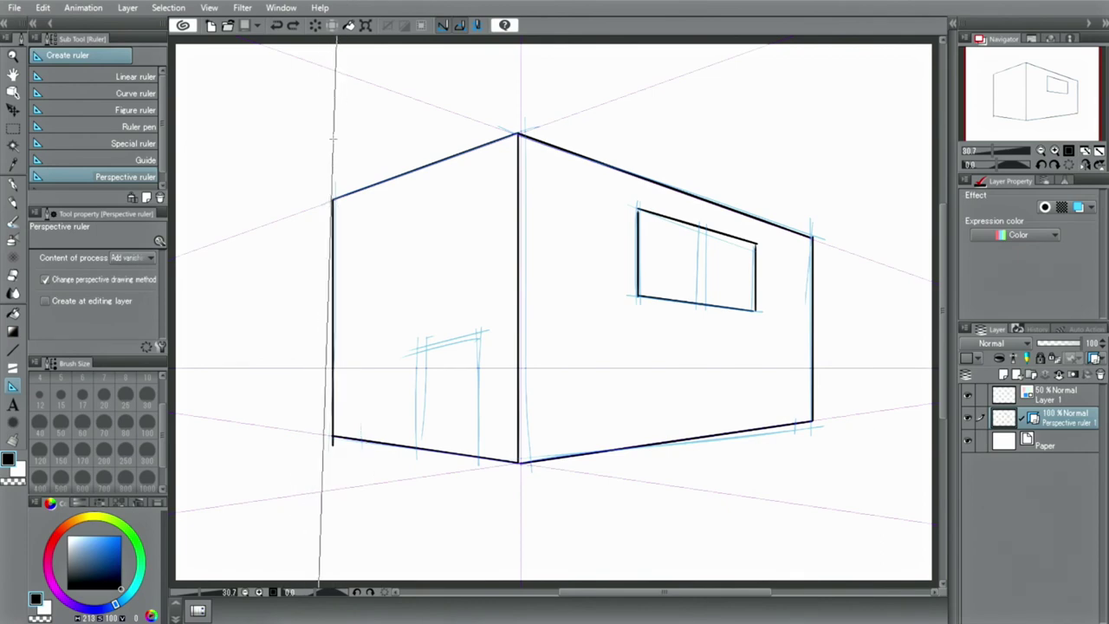
drag(806, 208, 805, 182)
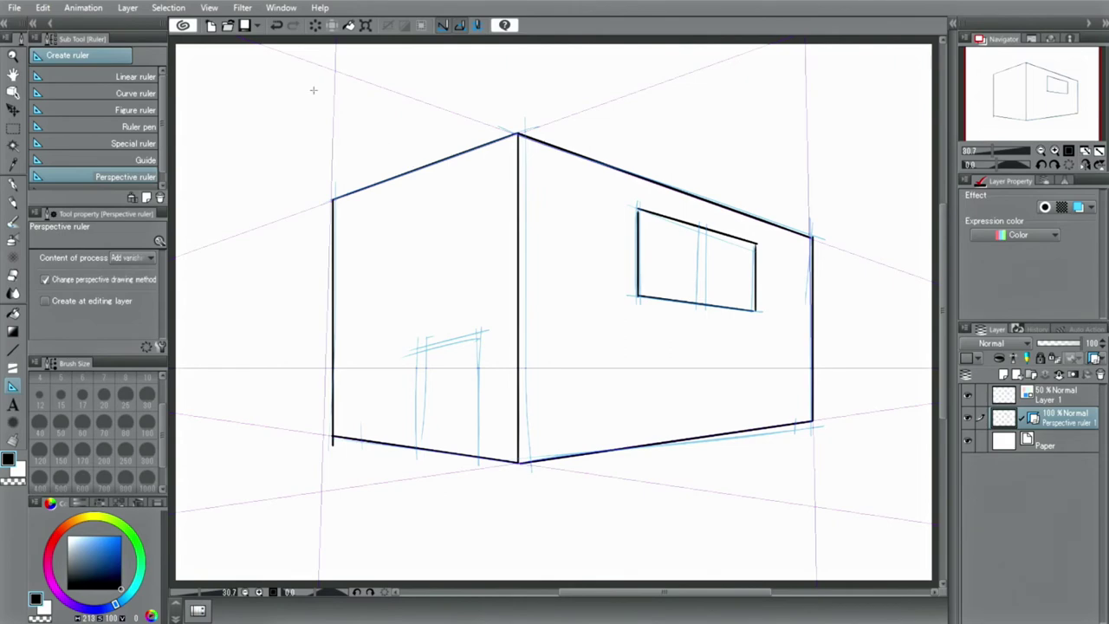
click(276, 25)
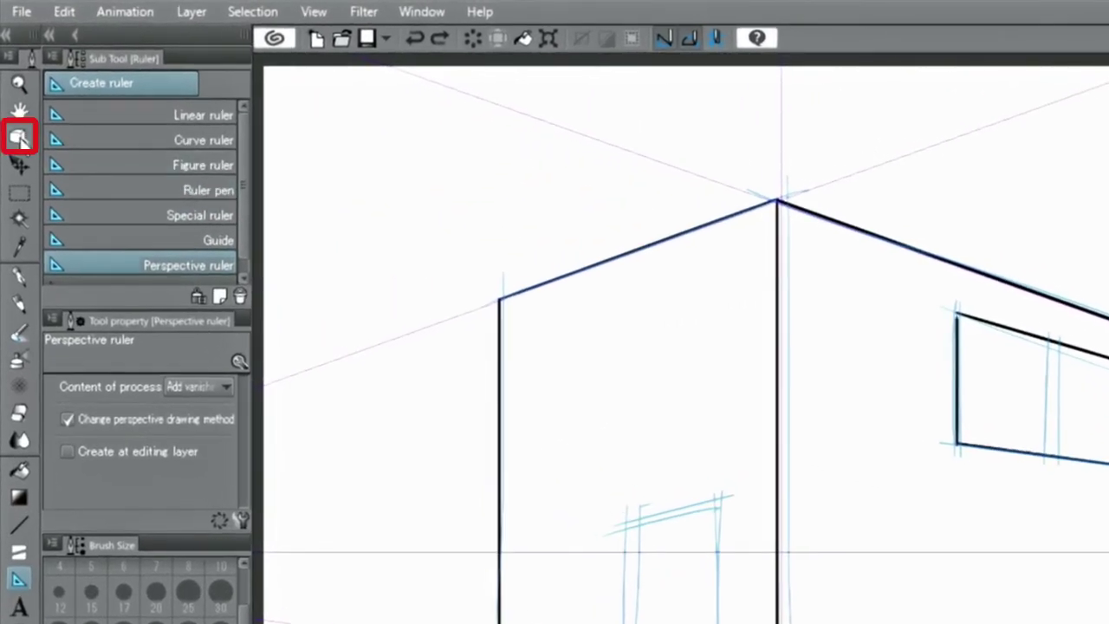
click(20, 137)
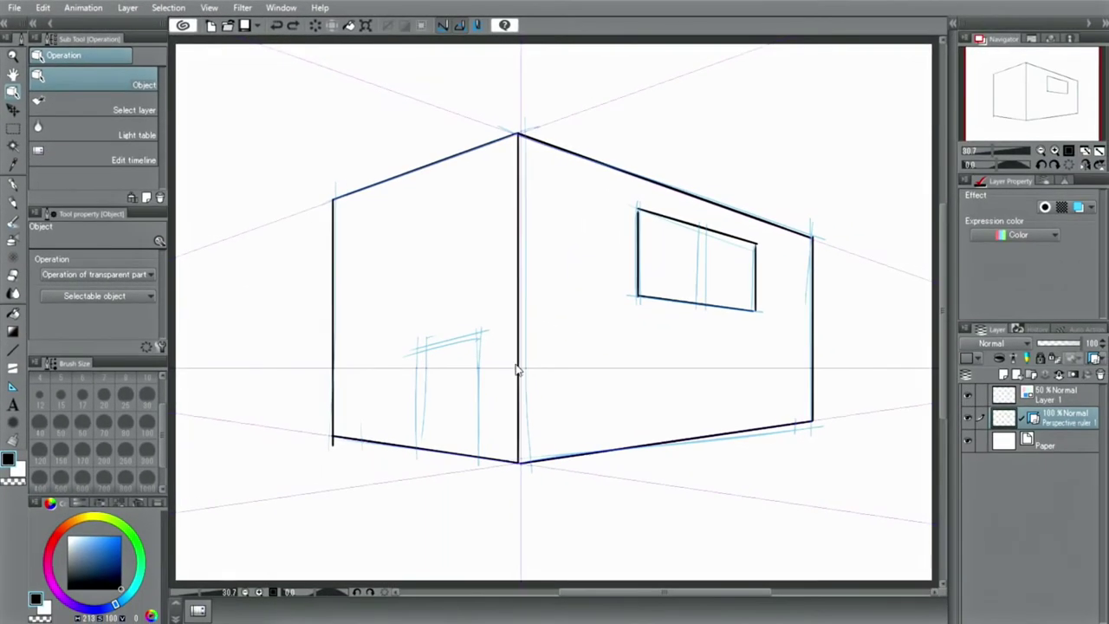
- Turn on the perspective ruler's ground-plane grid at grid size 5, then fit the view
click(517, 369)
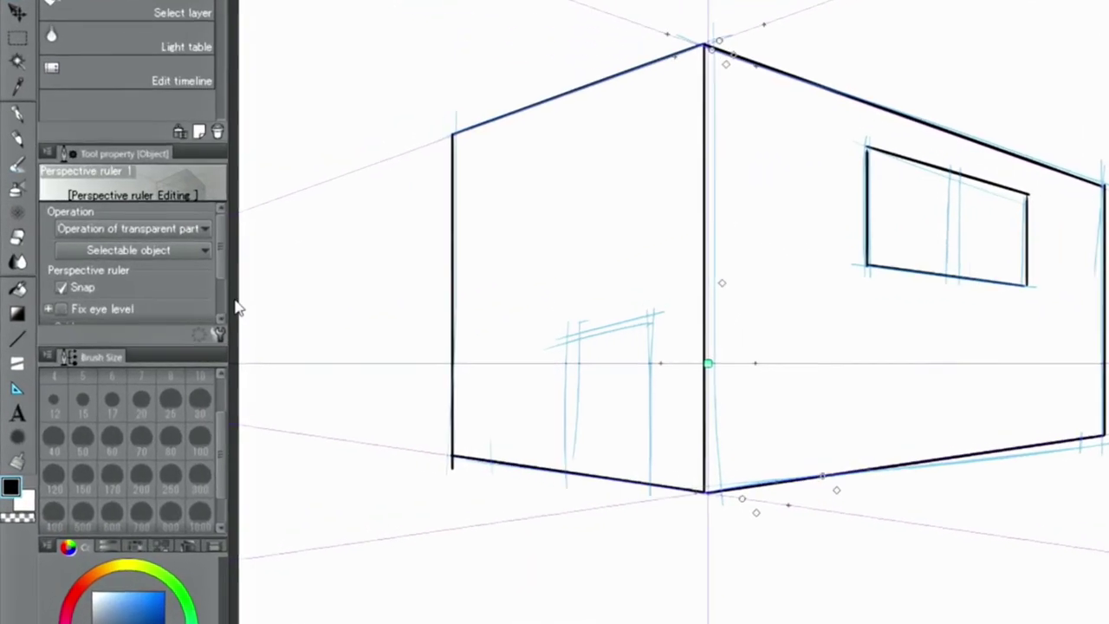
drag(238, 237, 240, 272)
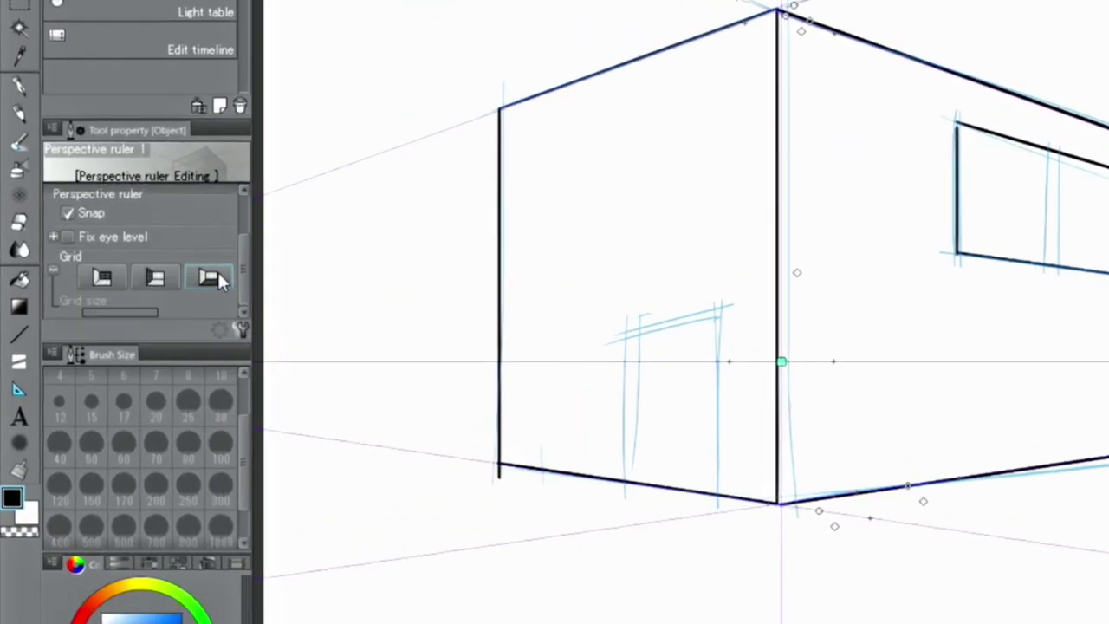
click(217, 279)
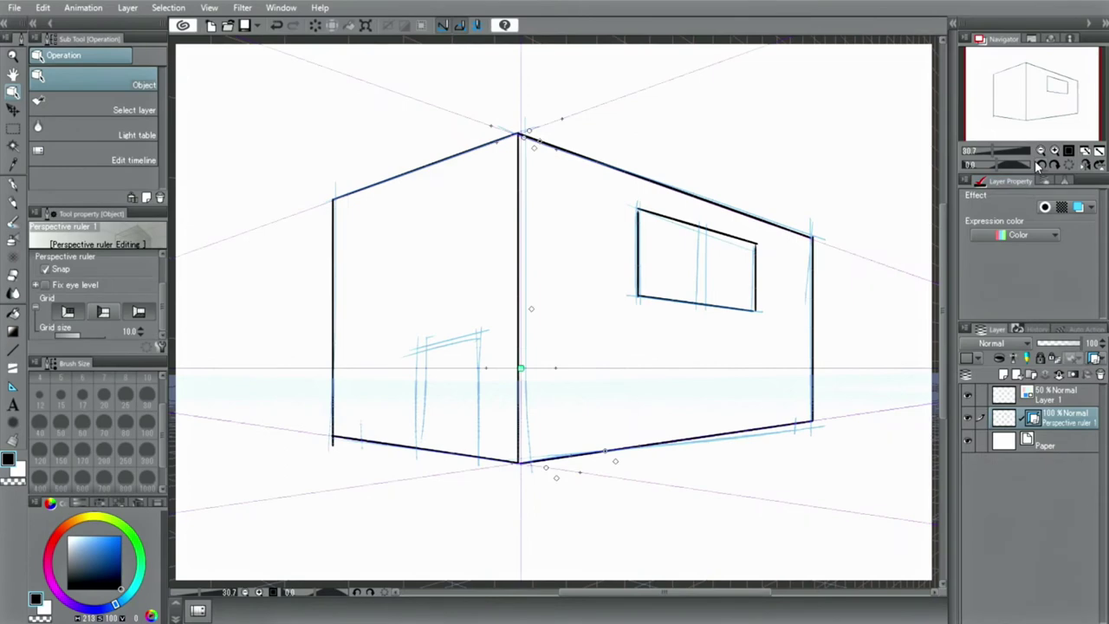
click(1043, 151)
click(1043, 153)
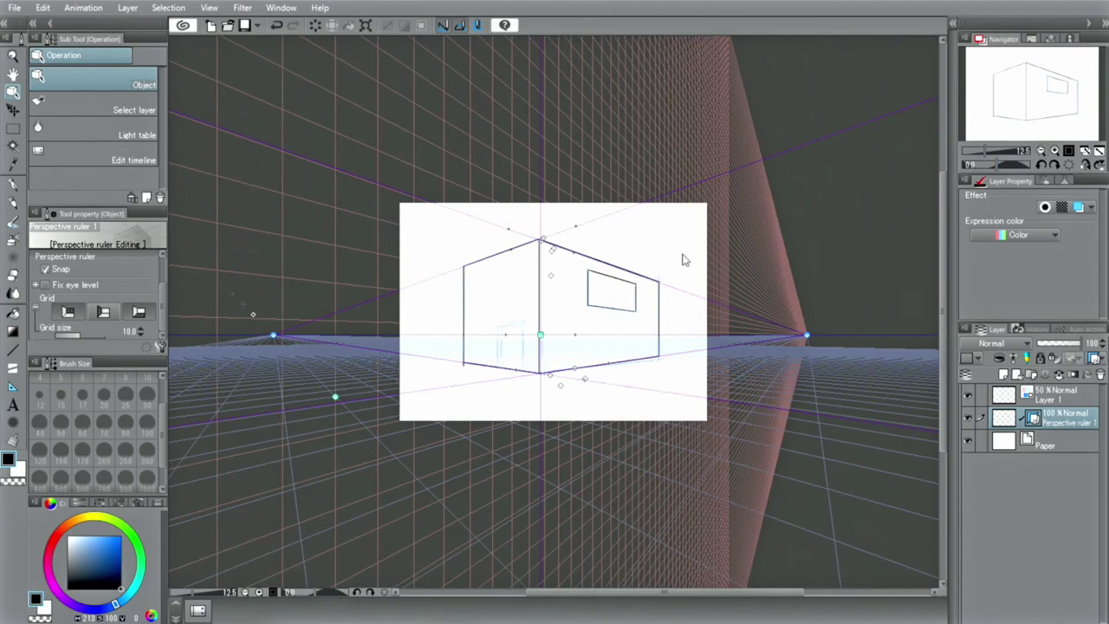
drag(73, 332, 76, 337)
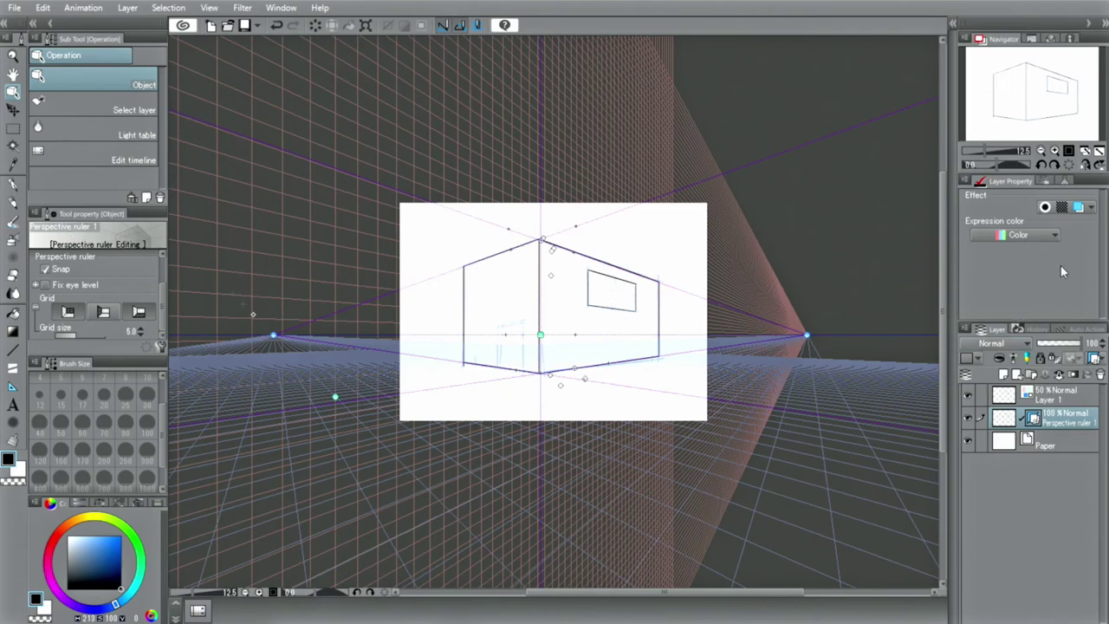
click(1101, 151)
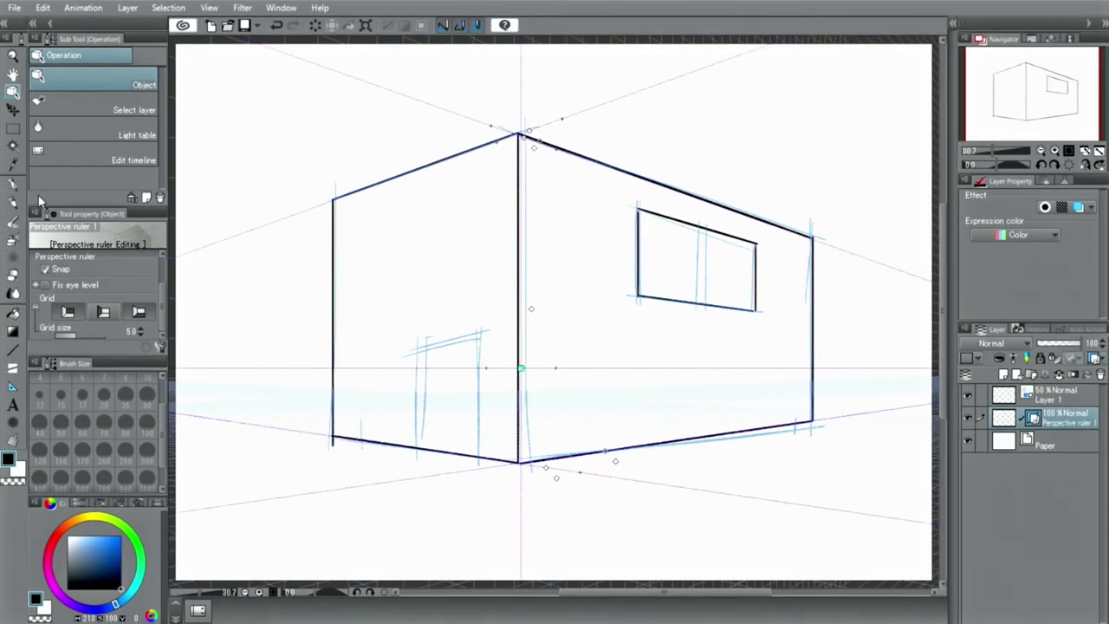
- Pick the G-pen for the right-wall verticals, then switch to rectangular selection
click(13, 184)
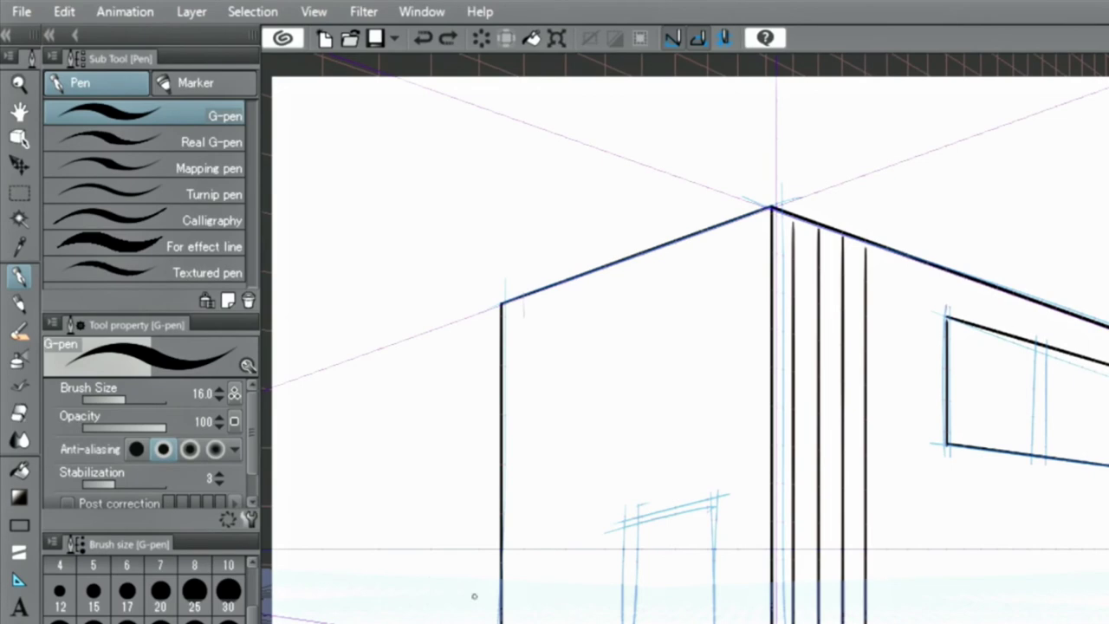
click(19, 194)
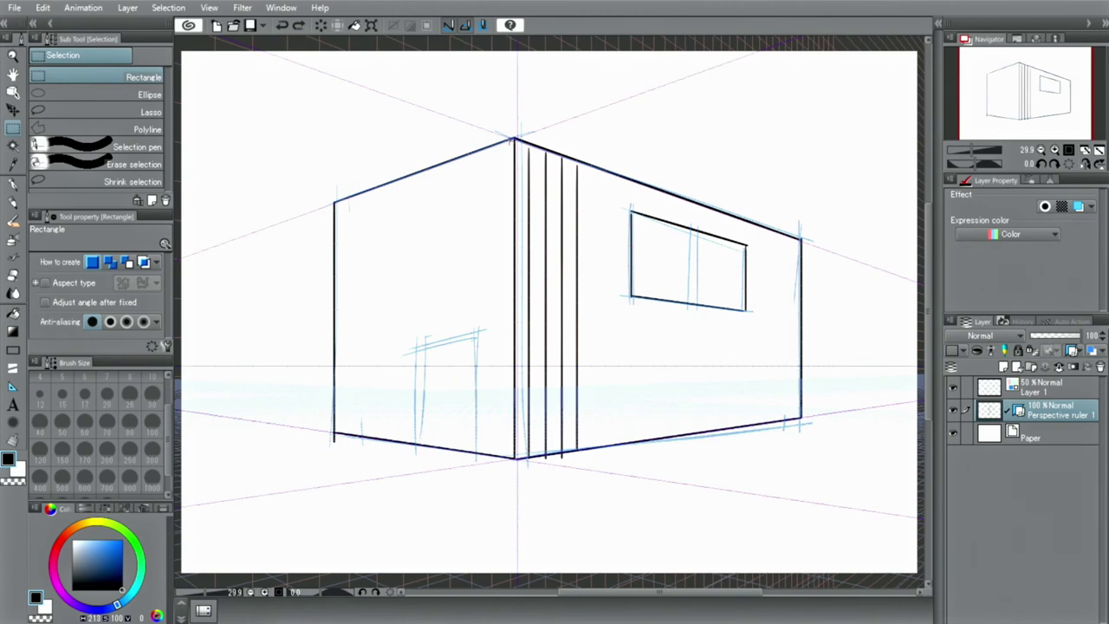
- Select the building's left face in perspective and fill it with pale light blue
drag(511, 140, 407, 309)
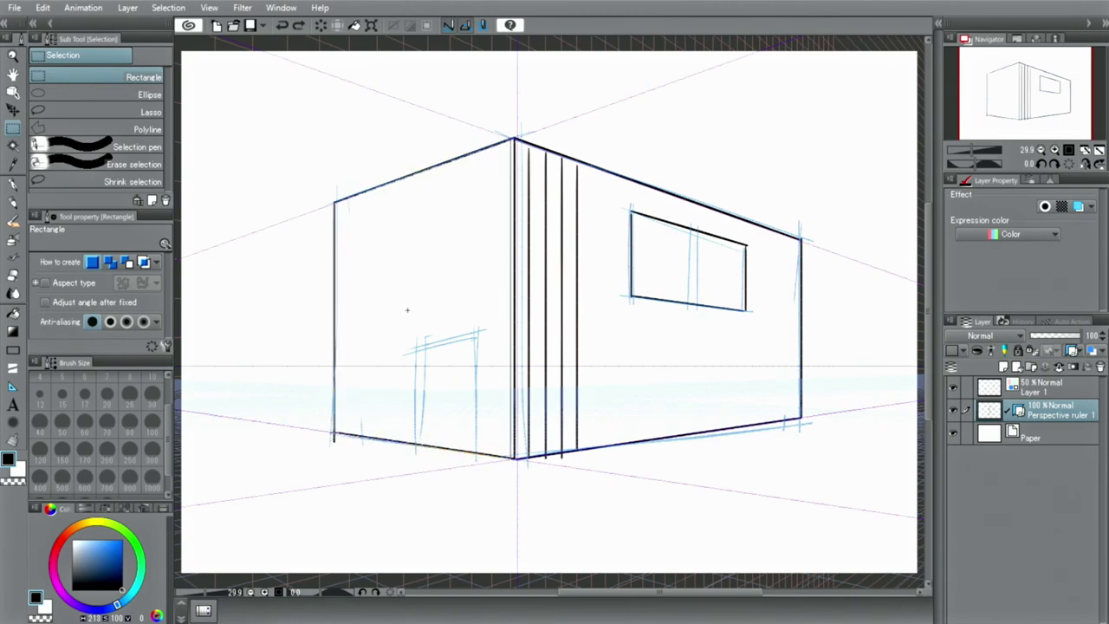
drag(407, 309, 407, 309)
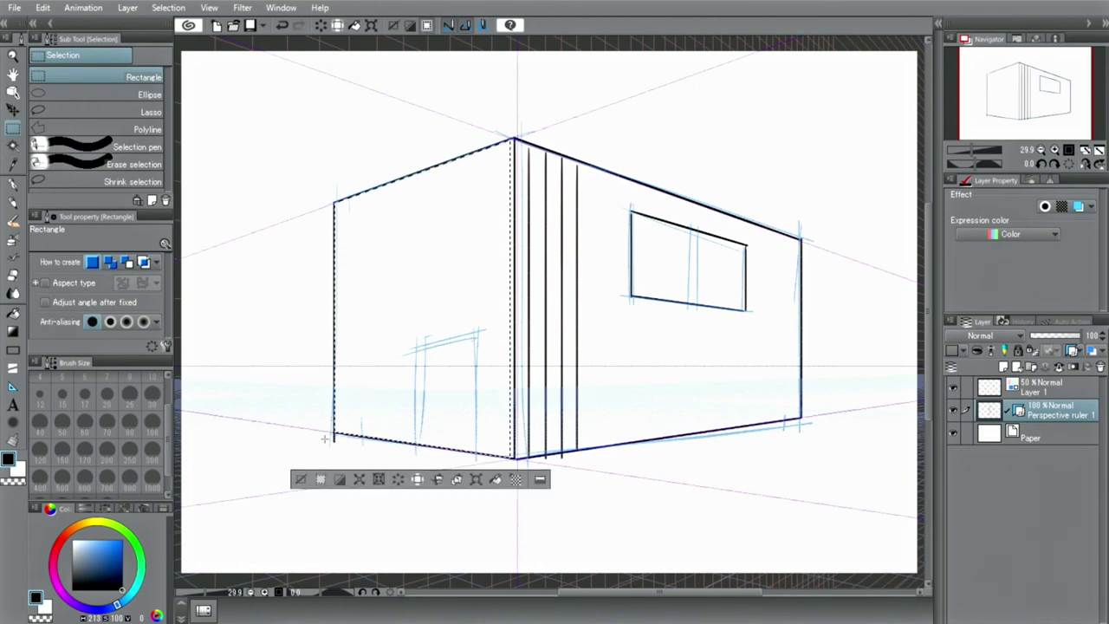
alt+click(214, 510)
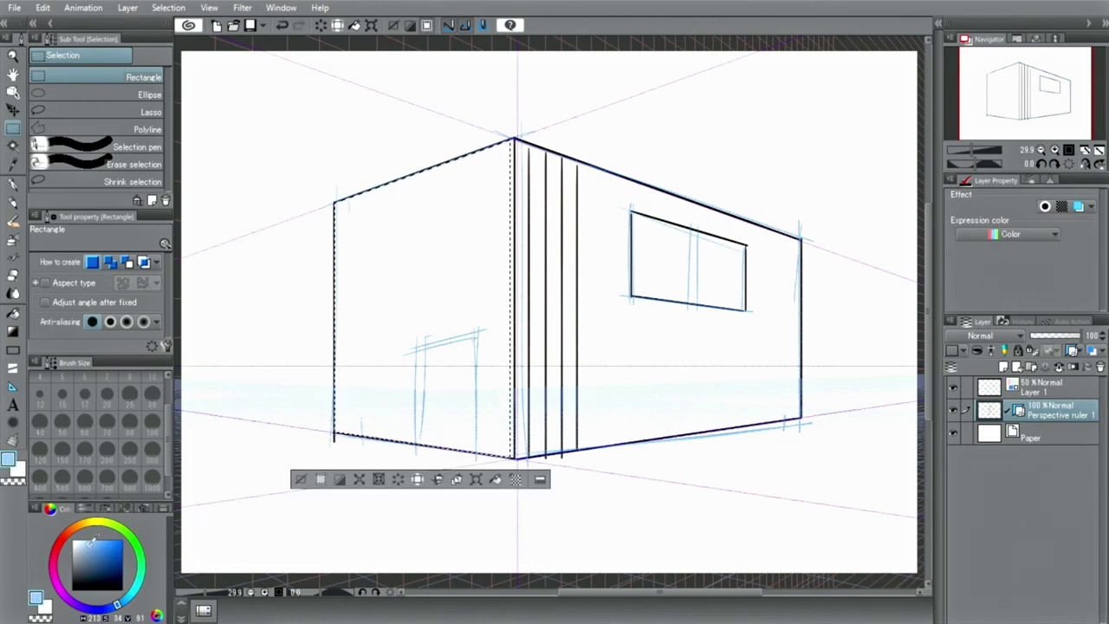
click(495, 479)
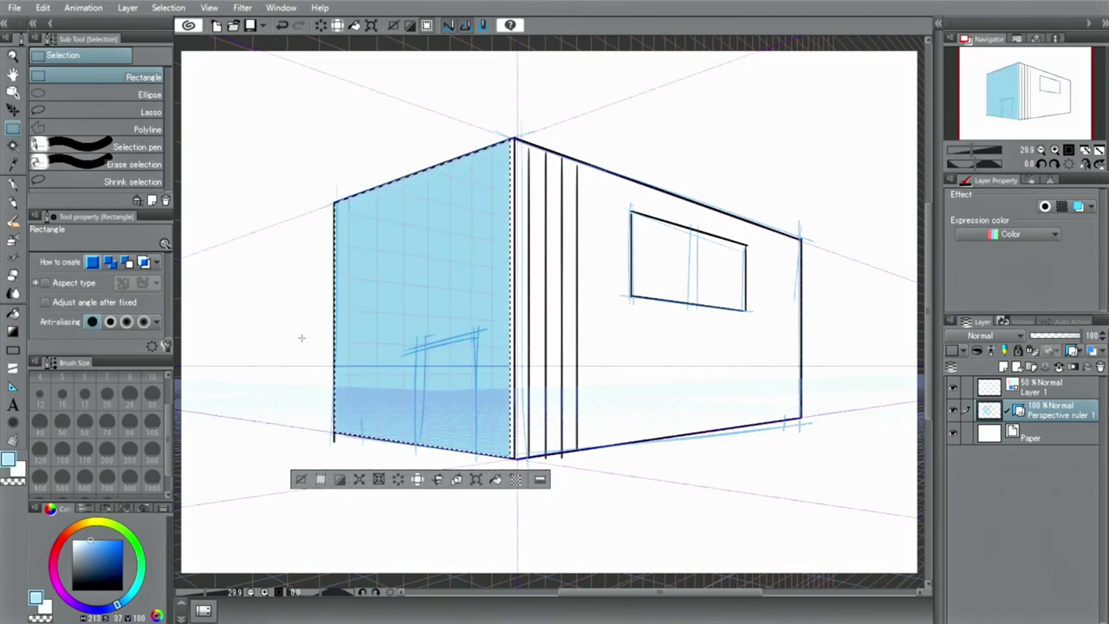
- Undo the light-blue fill and selection, then switch to the watercolour brushes
click(281, 26)
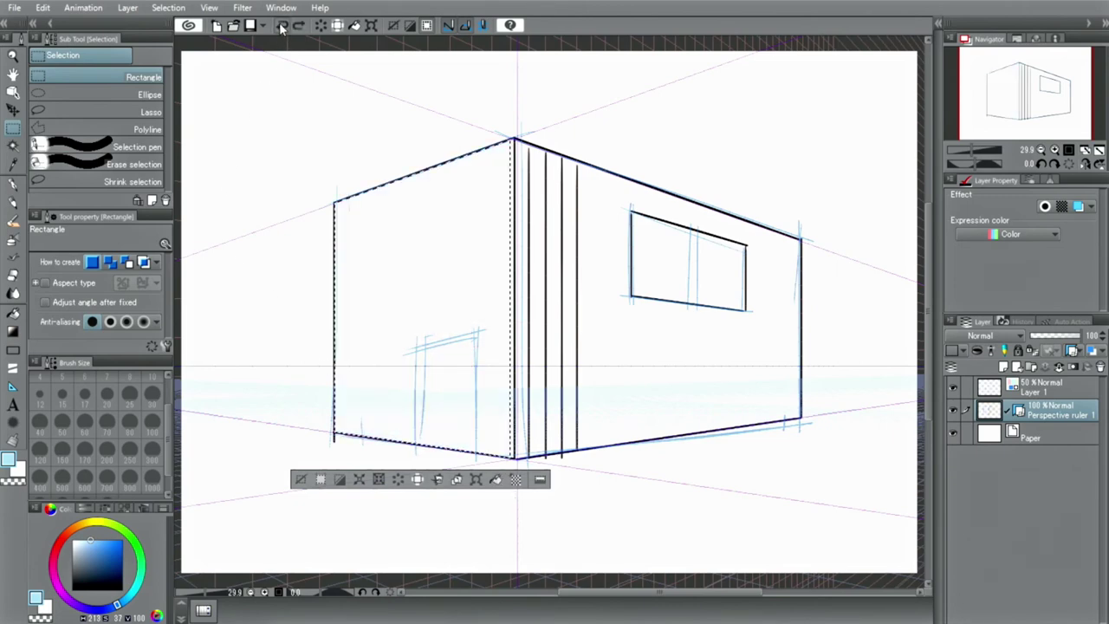
click(279, 24)
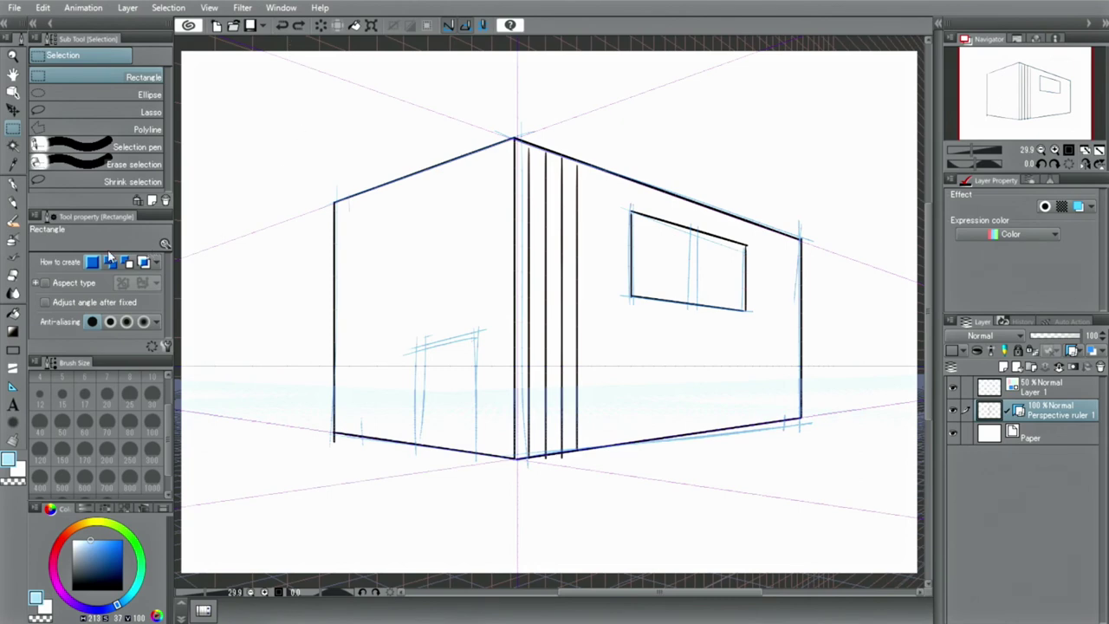
click(13, 221)
click(53, 57)
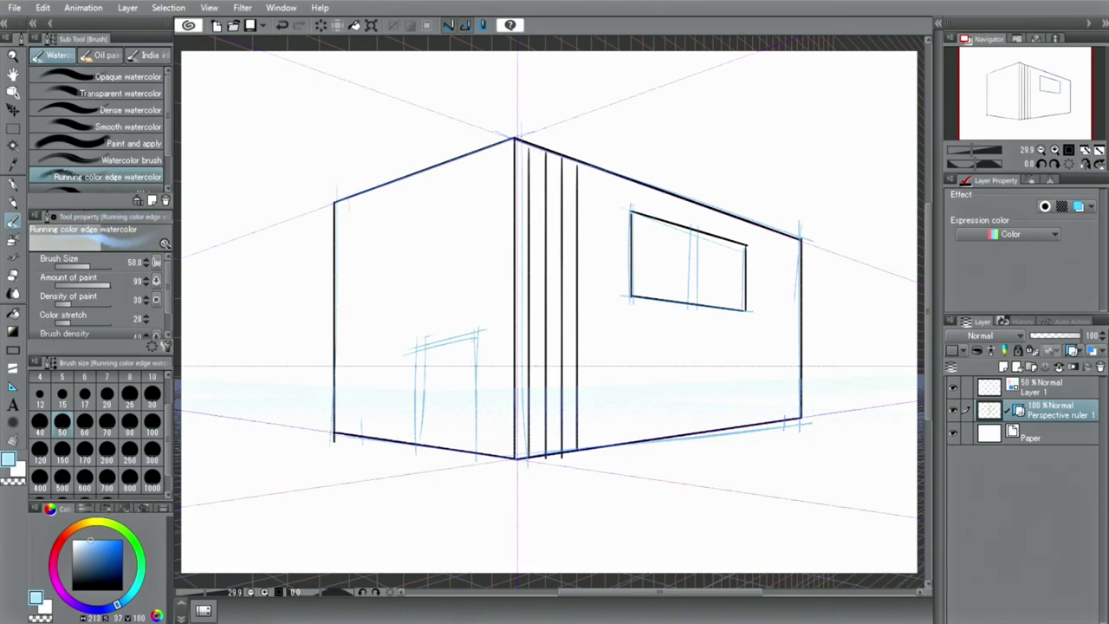
- Paint saturated blue streaks beside the corner and below the window with watercolour and oil brushes
click(116, 541)
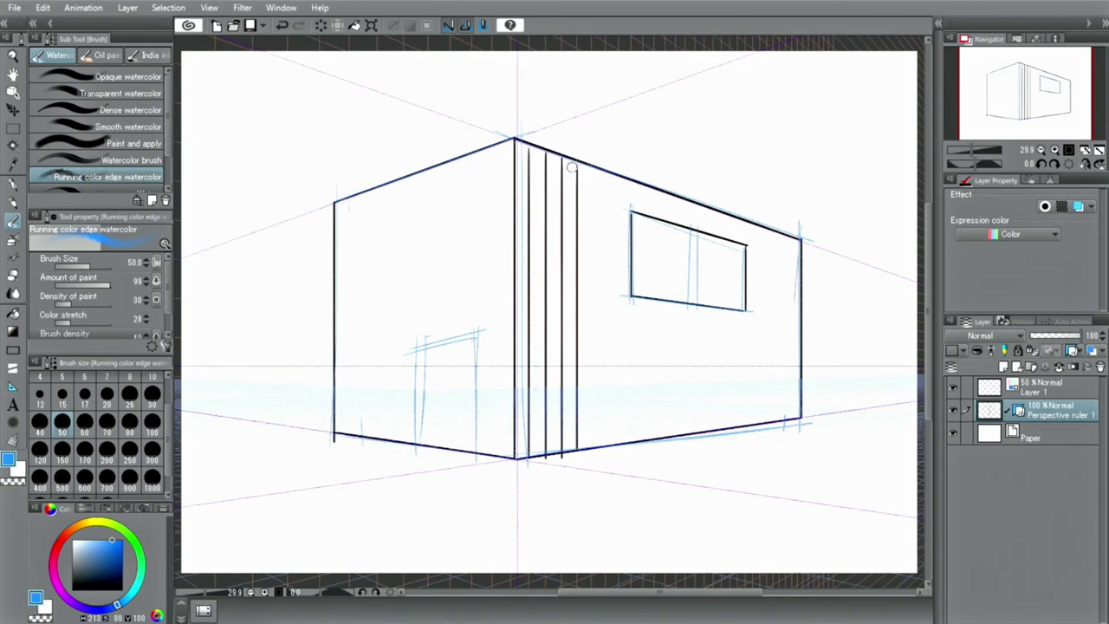
mouse_move(571, 166)
mouse_down()
mouse_move(570, 433)
mouse_move(538, 282)
mouse_move(538, 161)
mouse_up()
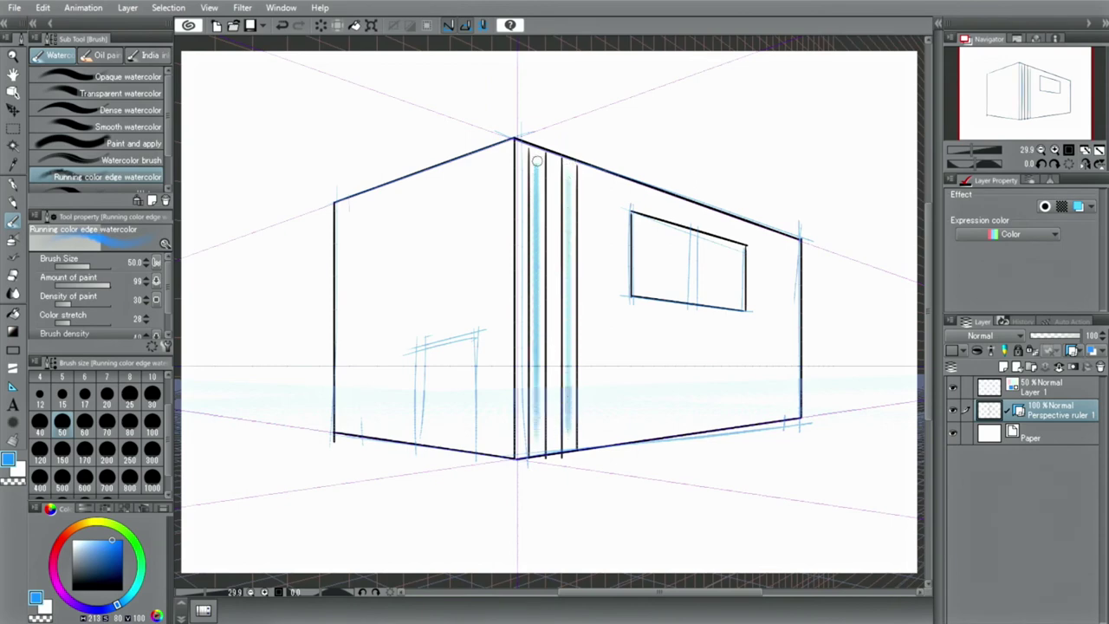
click(103, 56)
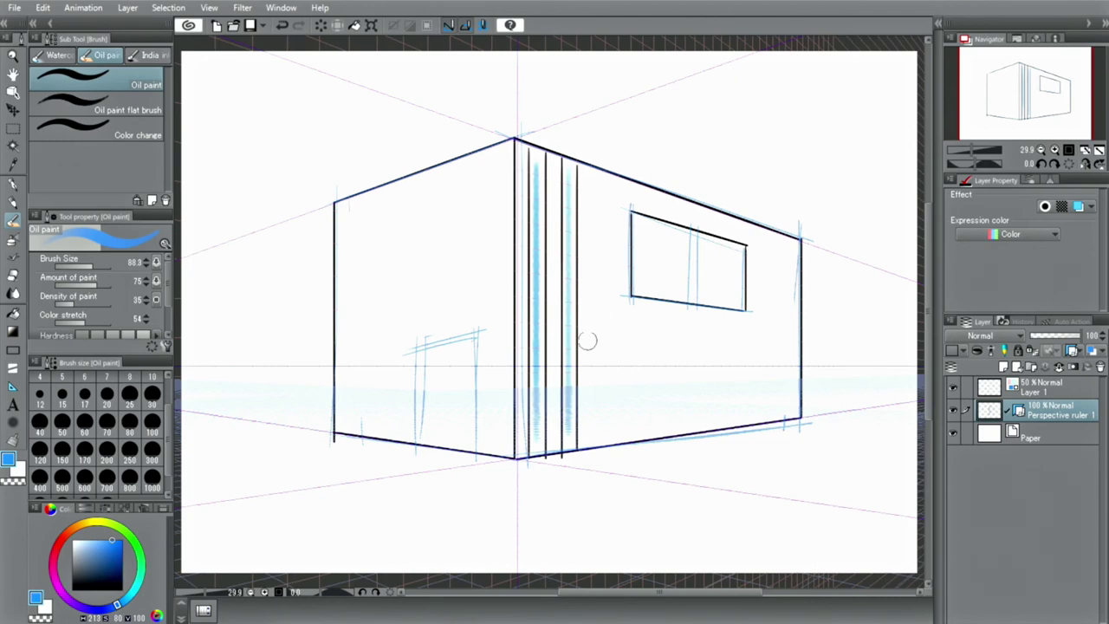
drag(587, 340, 759, 344)
drag(599, 362, 798, 362)
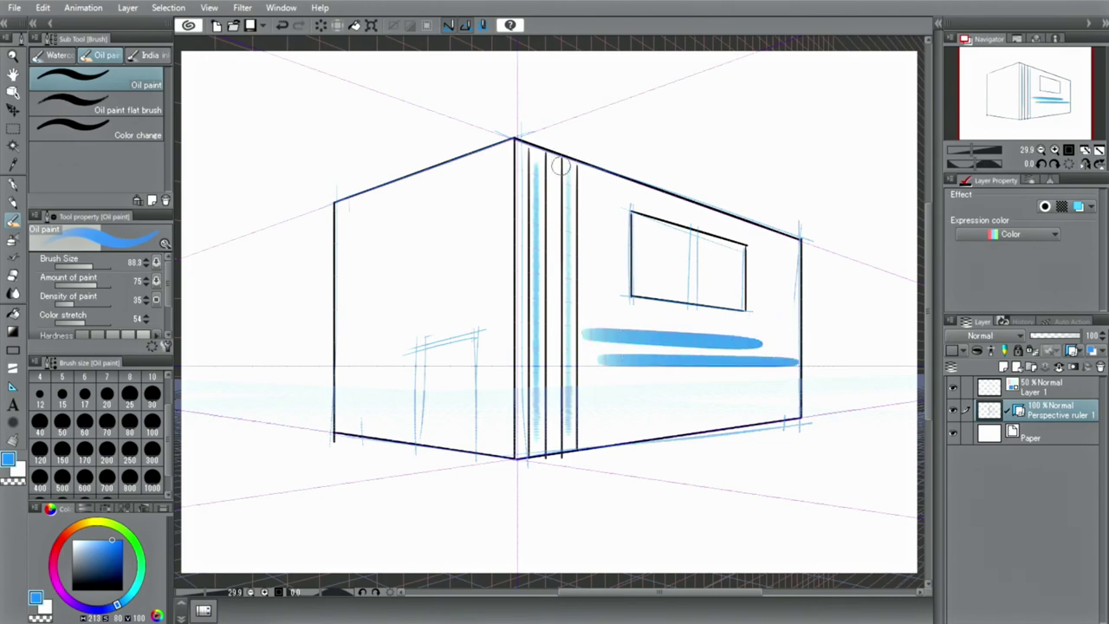
- Paint black grass along both bottom edges of the building with a vegetation brush
click(11, 261)
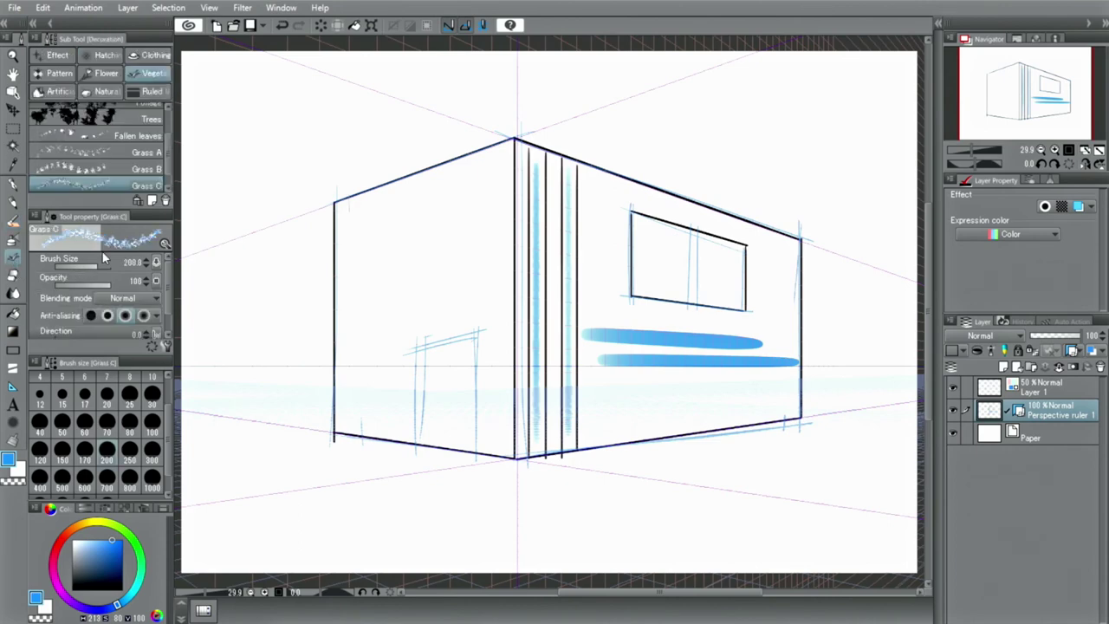
key(c)
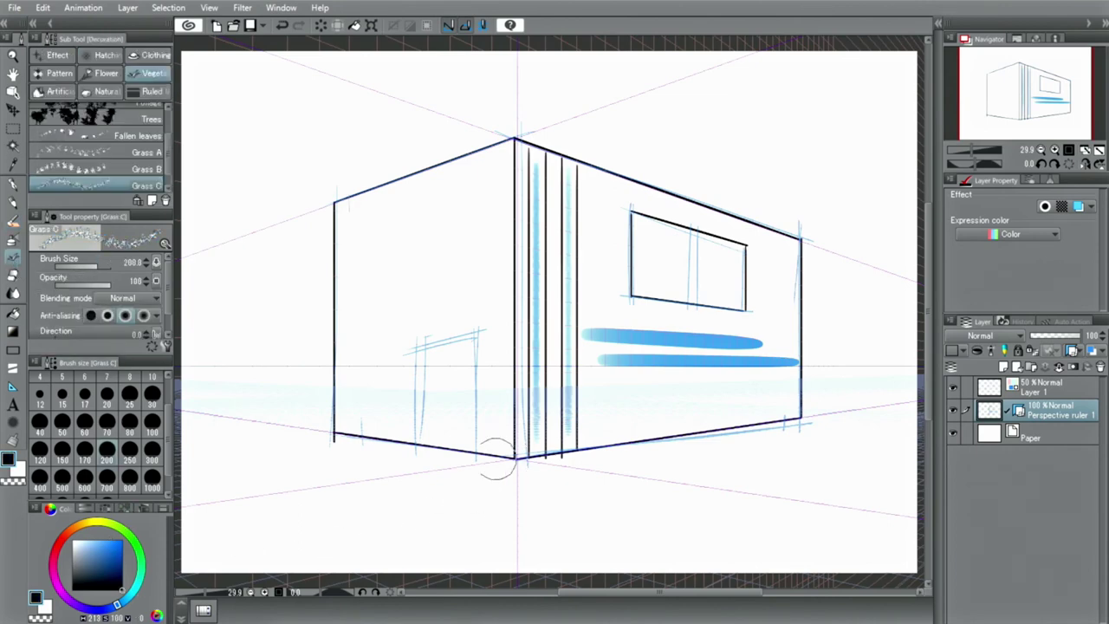
drag(497, 457, 335, 434)
drag(520, 457, 792, 376)
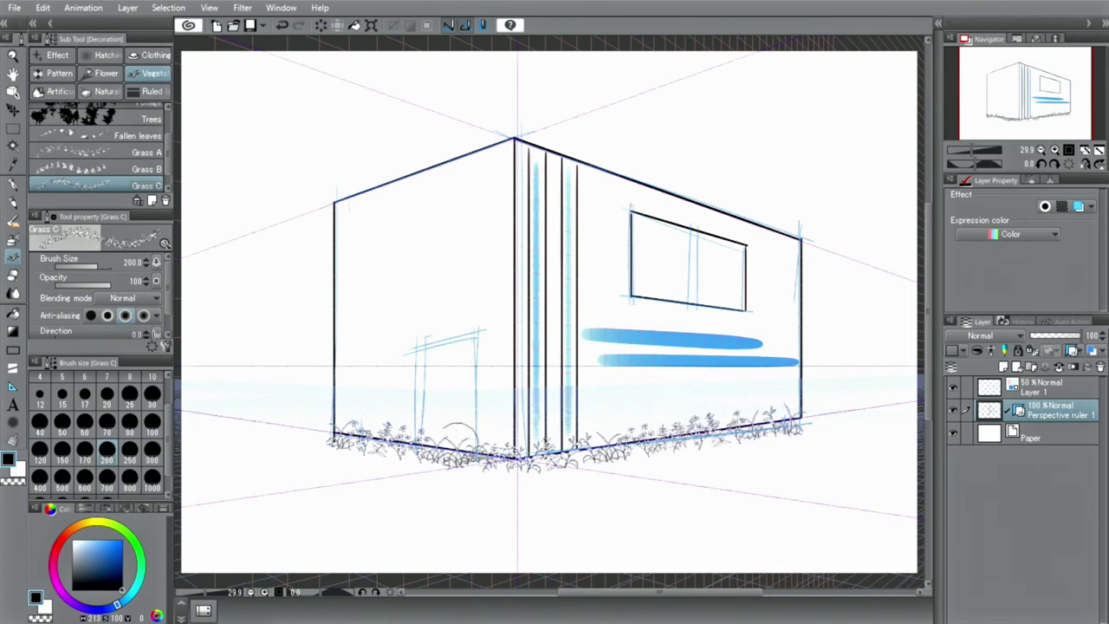
- Draw a perspective door on the left wall with an inner door frame
click(7, 354)
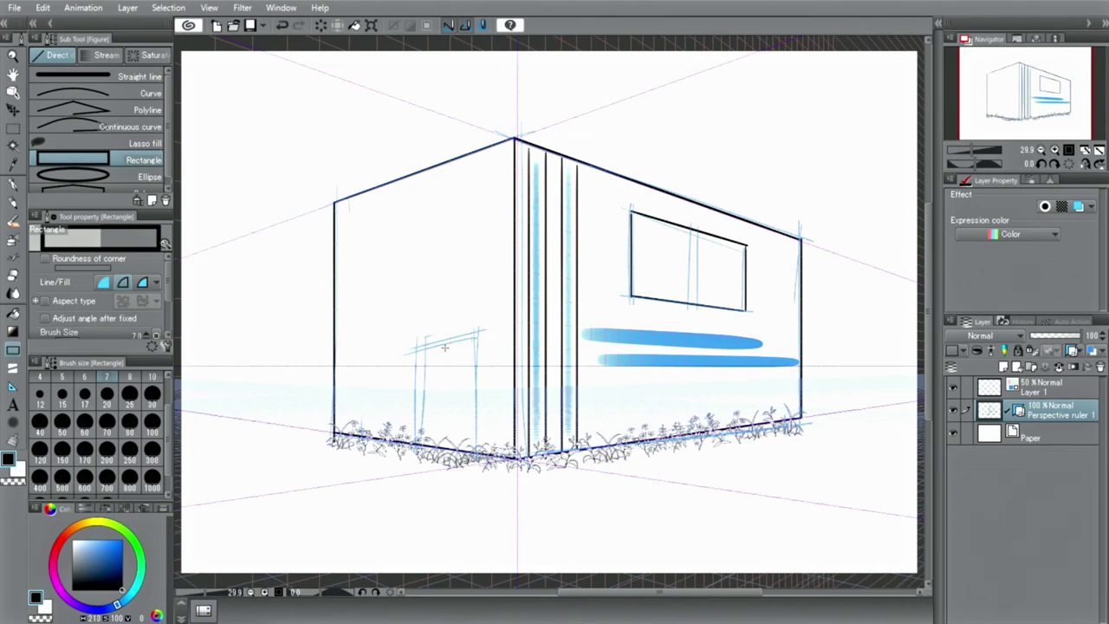
mouse_move(424, 341)
mouse_down()
mouse_move(458, 384)
mouse_move(477, 444)
mouse_up()
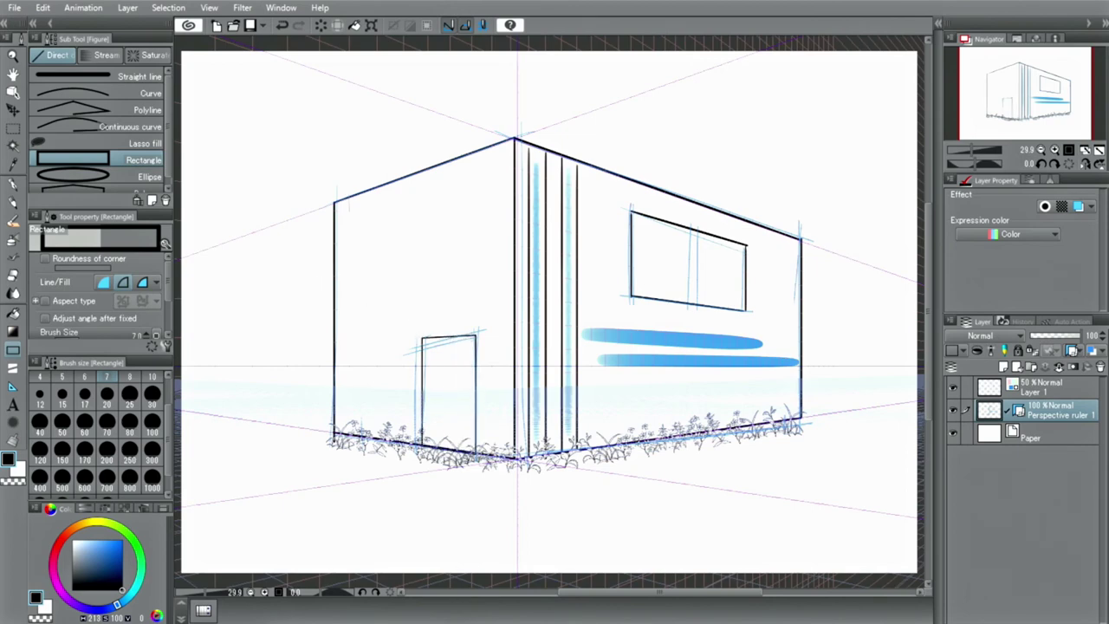
drag(473, 452, 425, 339)
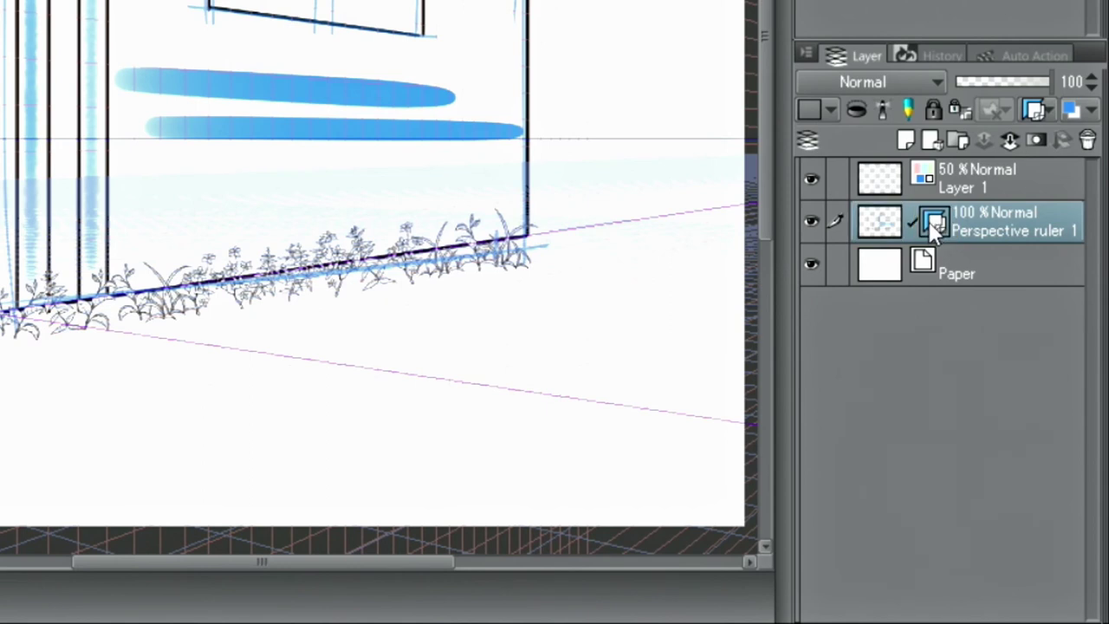
- Move the perspective ruler from its layer onto Layer 1
mouse_move(934, 227)
mouse_down()
mouse_move(981, 193)
mouse_move(970, 184)
mouse_up()
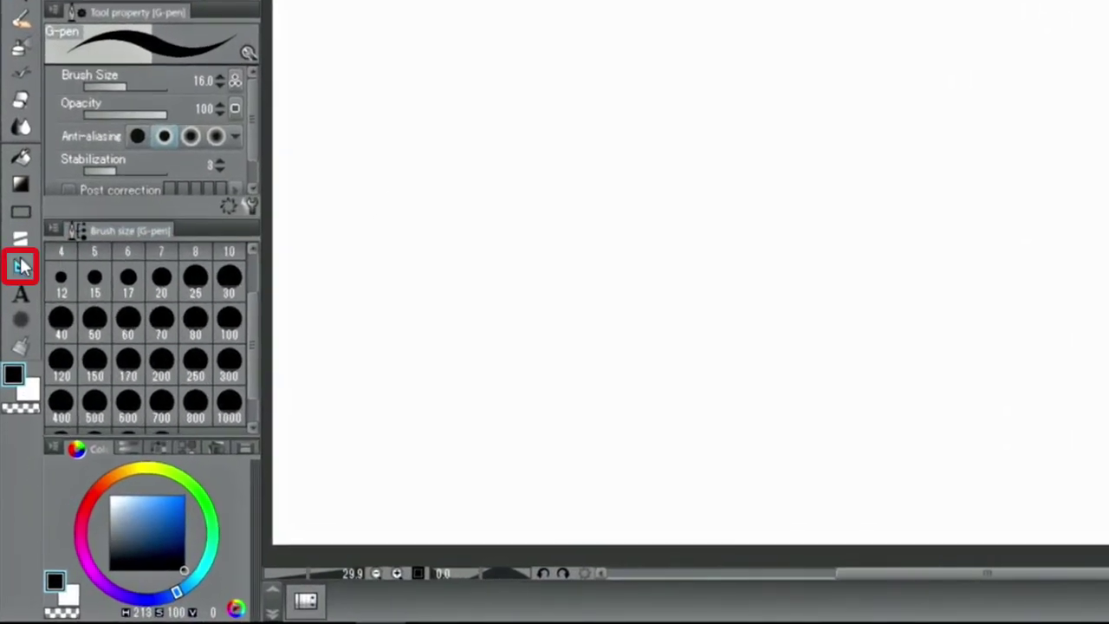
- Create a symmetrical ruler as a vertical axis down the page centre
click(22, 266)
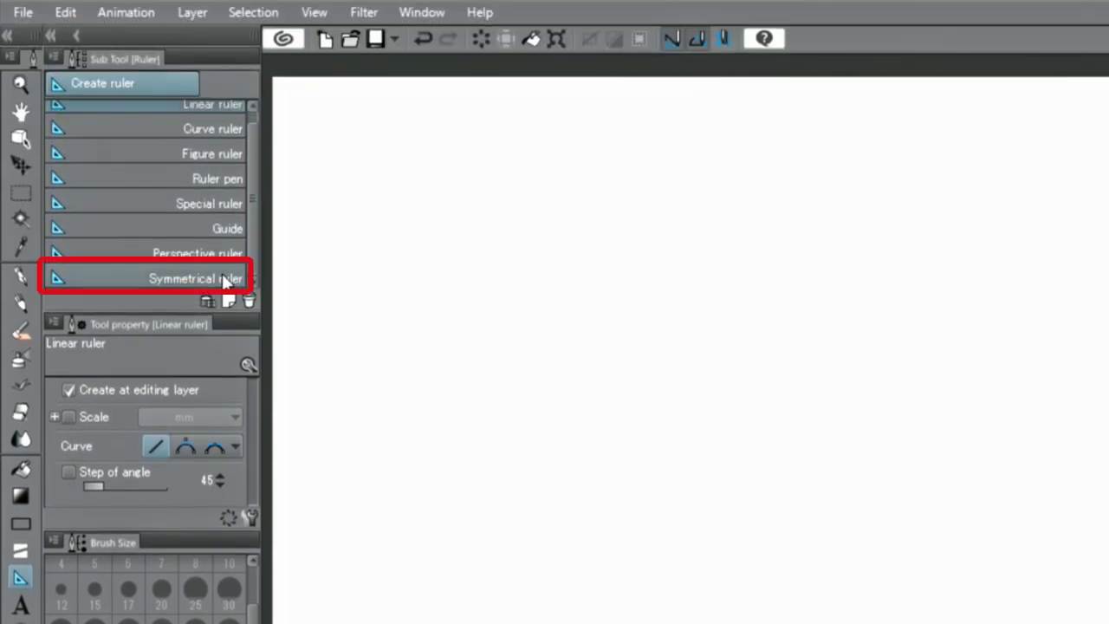
click(224, 278)
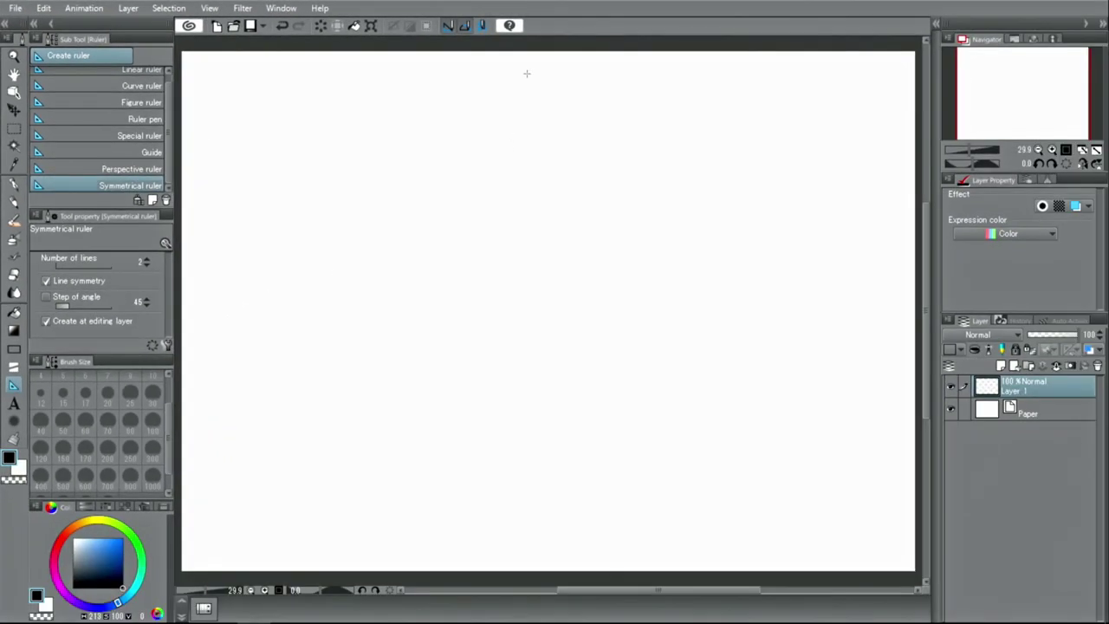
drag(523, 144, 527, 532)
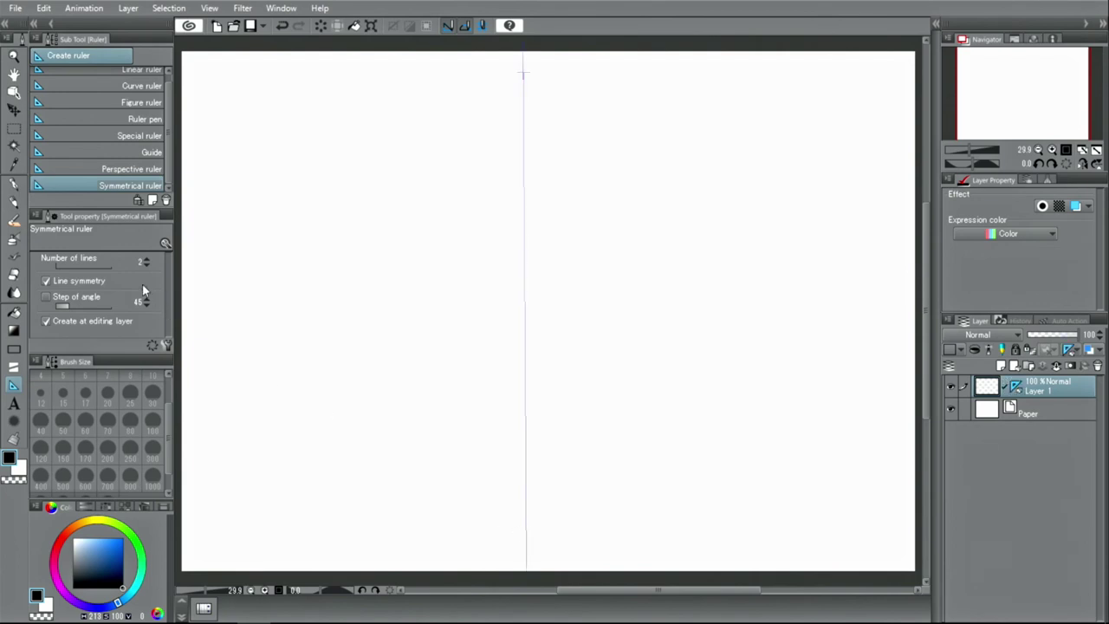
- Test mirrored circle and loop strokes with the G-pen, then undo them
click(14, 185)
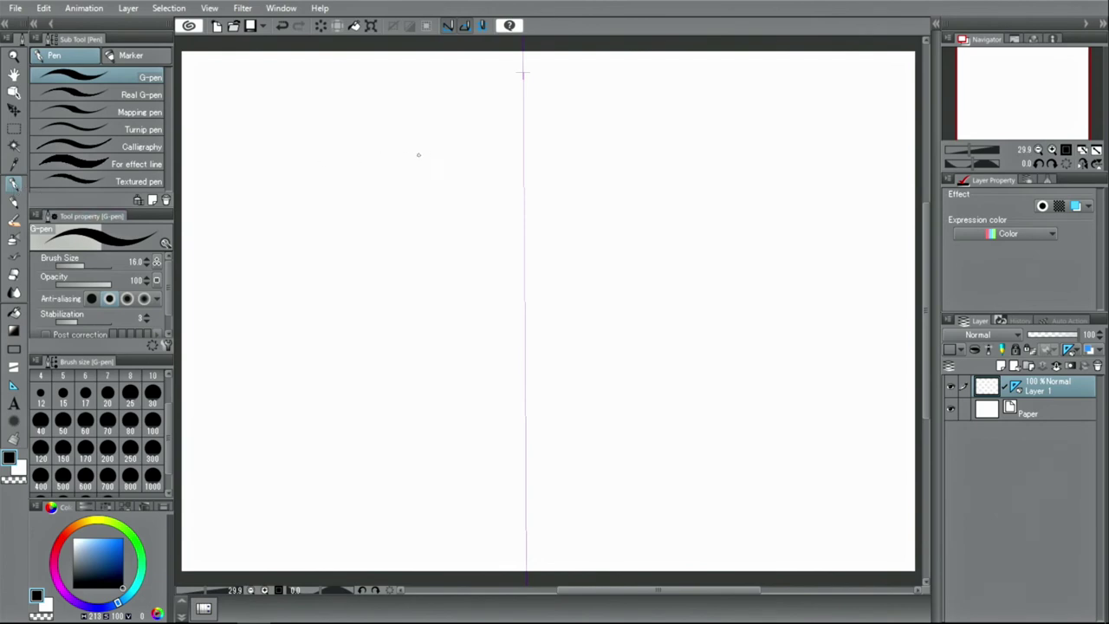
mouse_move(425, 116)
mouse_down()
mouse_move(441, 152)
mouse_move(447, 139)
mouse_up()
mouse_move(415, 217)
mouse_down()
mouse_move(444, 286)
mouse_move(408, 329)
mouse_move(342, 351)
mouse_up()
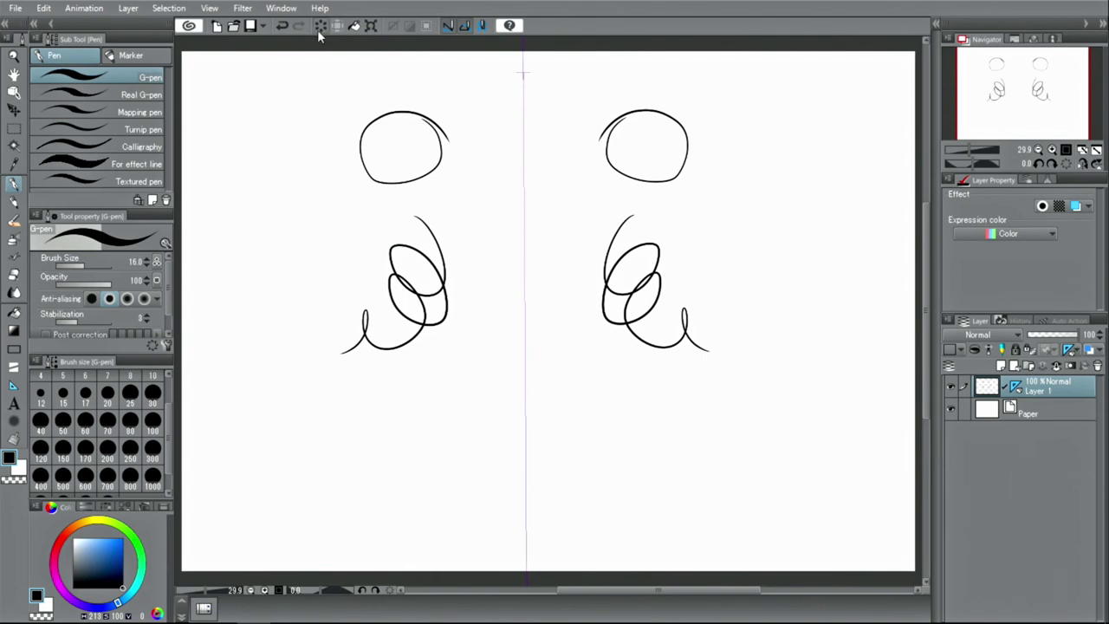
click(283, 26)
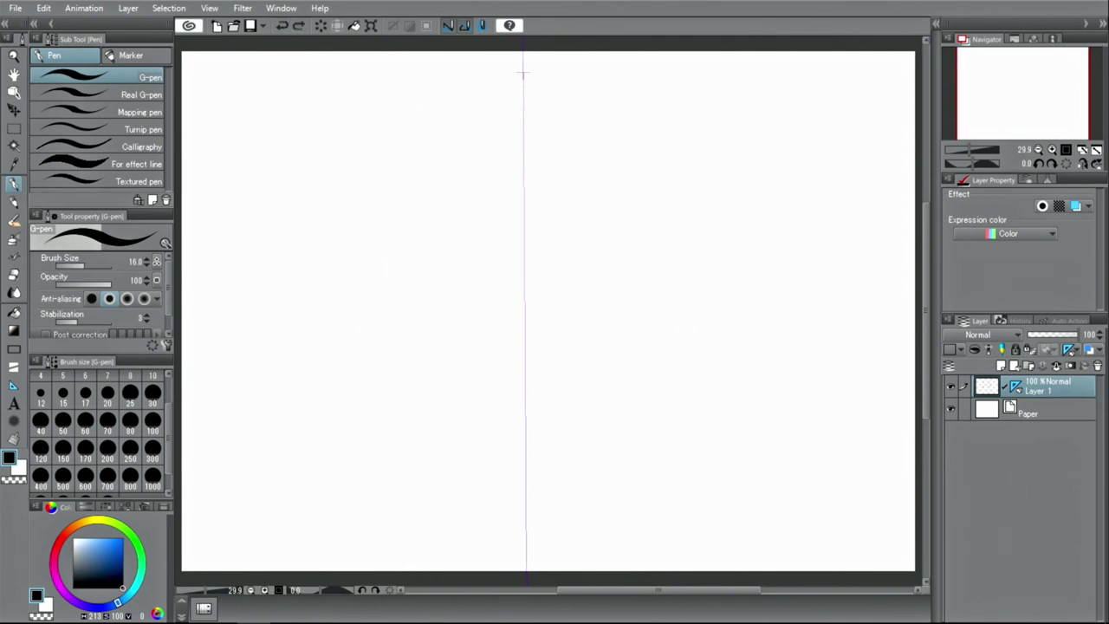
- Draw the mirrored robot's body box, legs, feet, shoulders and arms
mouse_move(521, 148)
mouse_down()
mouse_move(460, 151)
mouse_move(457, 227)
mouse_move(520, 231)
mouse_move(511, 254)
mouse_move(522, 255)
mouse_move(472, 283)
mouse_move(466, 378)
mouse_move(524, 383)
mouse_move(479, 395)
mouse_move(479, 478)
mouse_up()
mouse_move(513, 383)
mouse_down()
mouse_move(520, 478)
mouse_move(469, 492)
mouse_up()
mouse_move(469, 492)
mouse_down()
mouse_move(518, 492)
mouse_move(518, 478)
mouse_up()
mouse_move(473, 261)
mouse_down()
mouse_move(447, 265)
mouse_move(467, 301)
mouse_move(435, 399)
mouse_move(473, 400)
mouse_move(472, 384)
mouse_up()
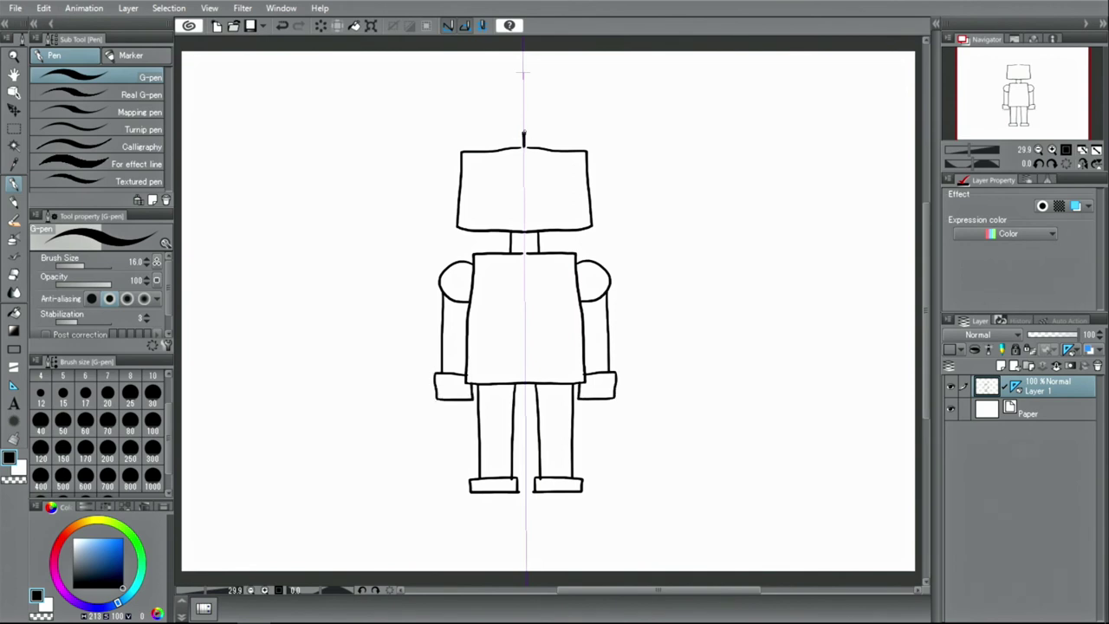
- Add the robot's eyes, chest panel, chevron and knee lines, then hide Layer 1
mouse_move(490, 174)
mouse_down()
mouse_move(490, 194)
mouse_move(523, 219)
mouse_up()
mouse_move(515, 278)
mouse_down()
mouse_move(485, 294)
mouse_move(523, 307)
mouse_move(490, 331)
mouse_move(511, 350)
mouse_move(524, 344)
mouse_up()
drag(442, 331, 469, 332)
drag(477, 426, 514, 427)
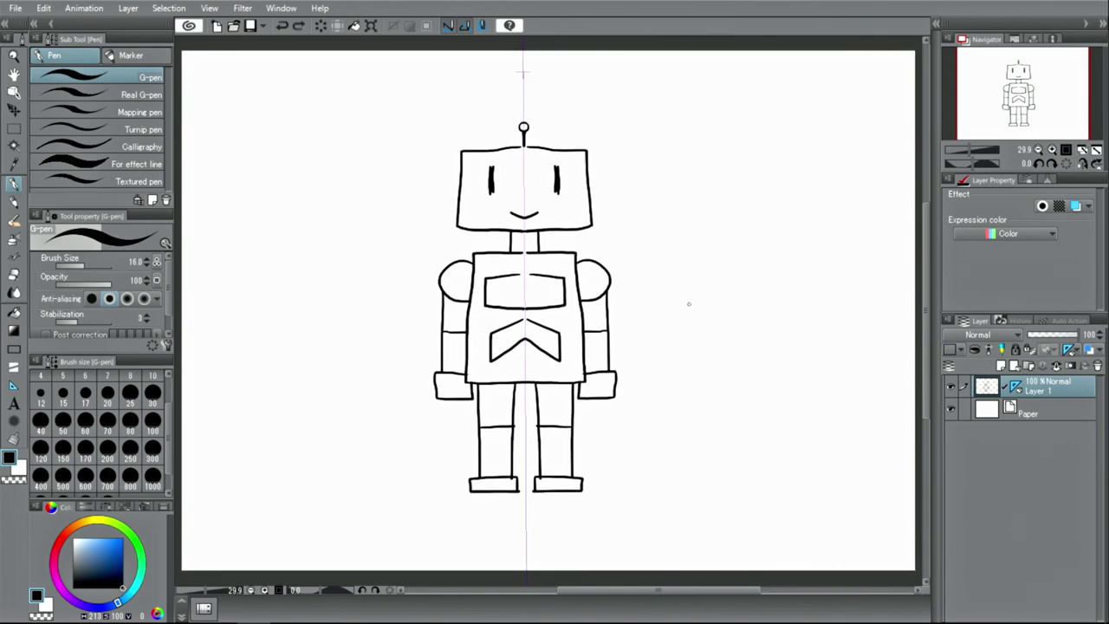
click(951, 386)
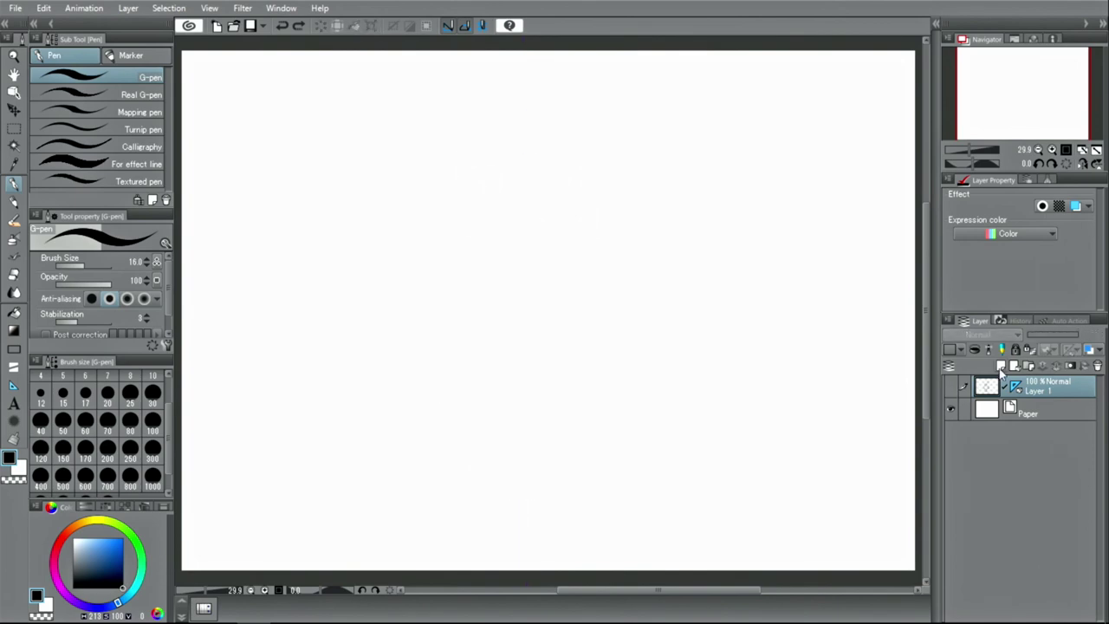
- Add a new Layer 2 and choose the symmetrical ruler type
click(1002, 366)
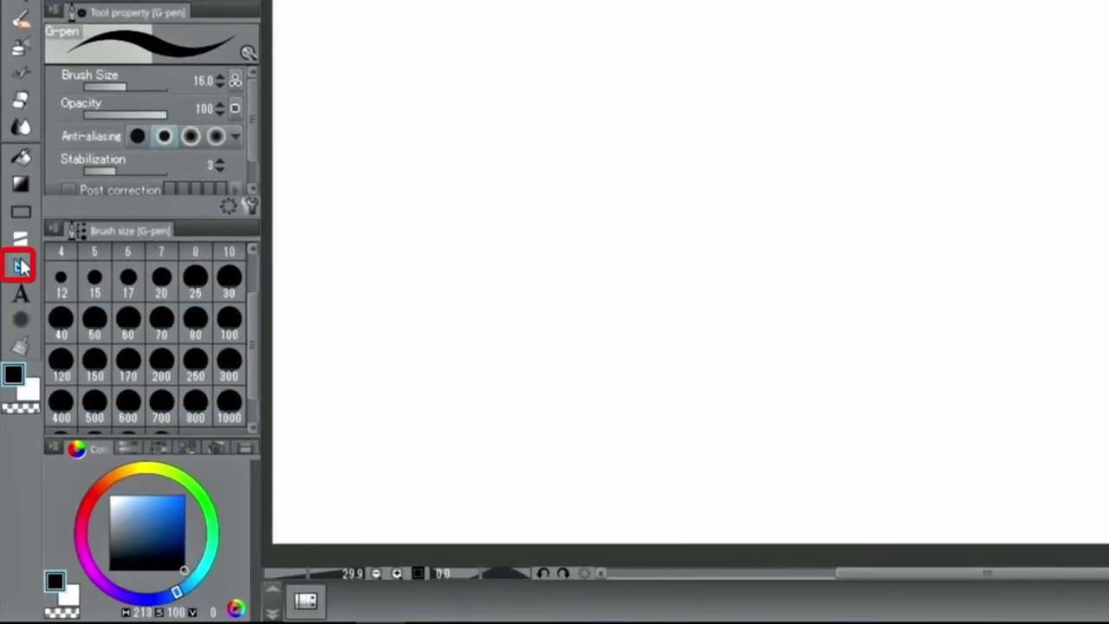
click(21, 267)
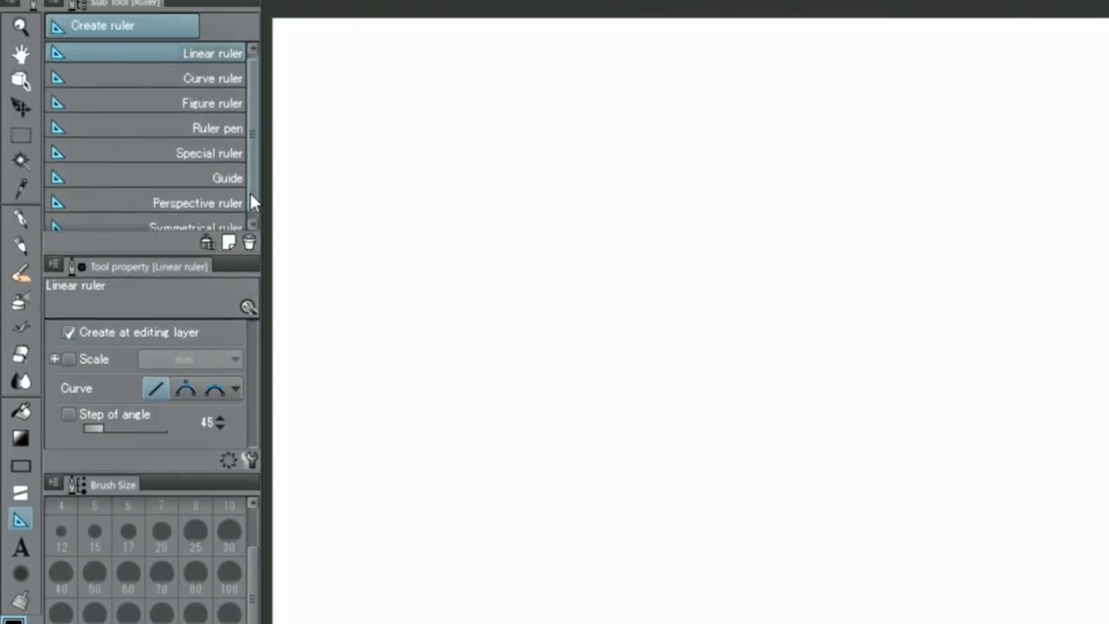
scroll(250, 200, down, 1)
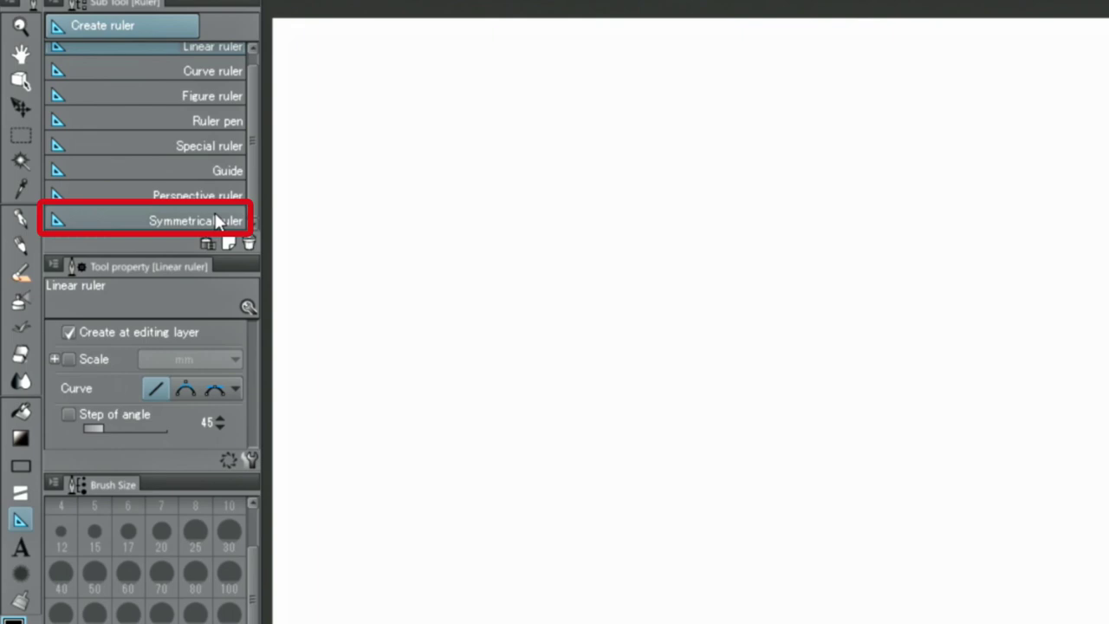
click(217, 220)
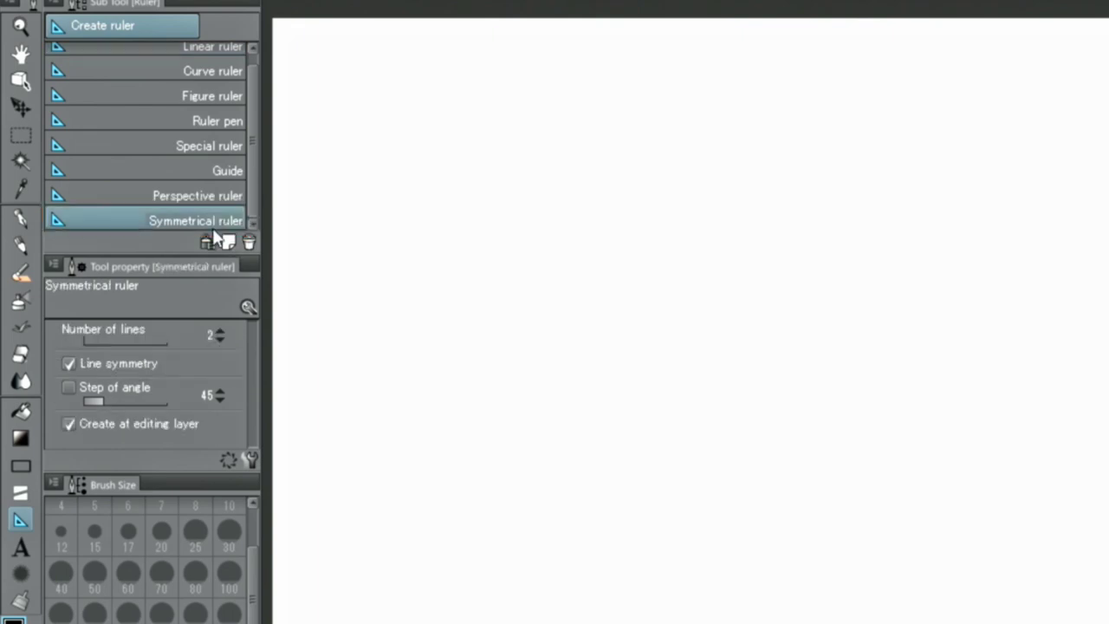
- Raise the symmetry ruler to 10 lines and drag its axis from the centre
scroll(219, 333, up, 1)
scroll(219, 333, up, 2)
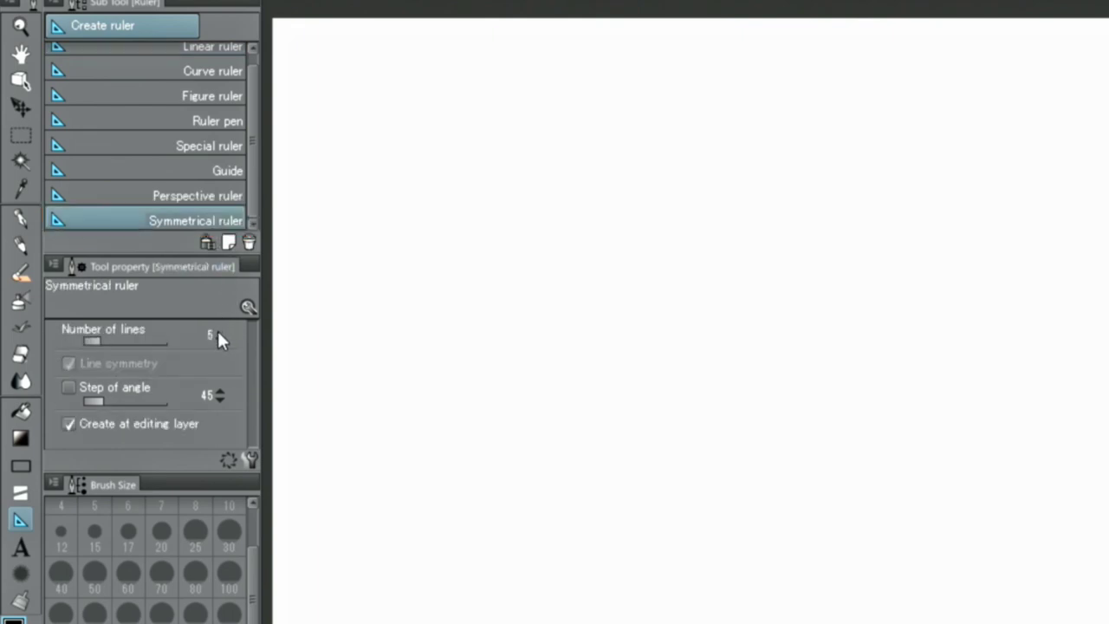
scroll(219, 333, up, 1)
scroll(219, 334, up, 2)
scroll(218, 335, up, 1)
scroll(217, 334, up, 1)
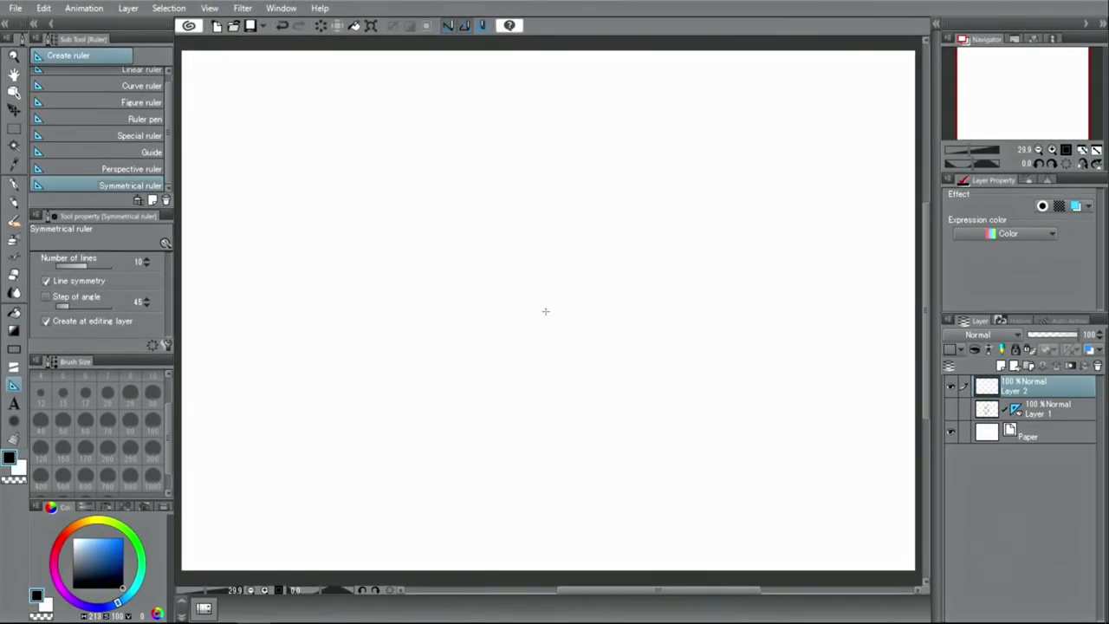
drag(545, 311, 758, 310)
- Place the radial ruler at page centre, draw a symmetric petal flower, then clear it
drag(758, 311, 758, 311)
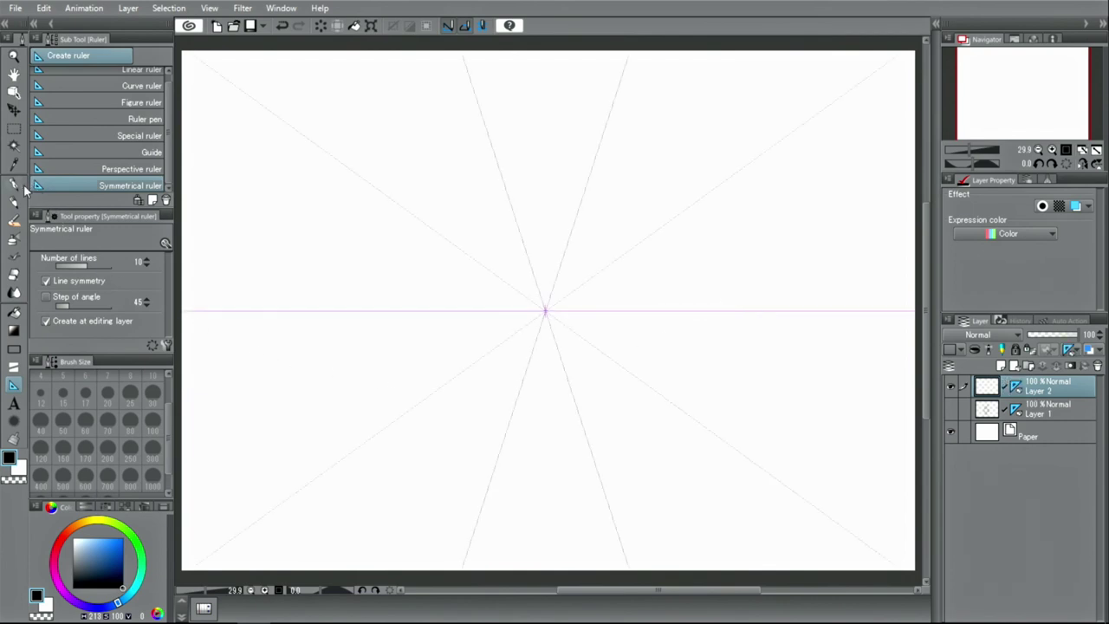
click(14, 185)
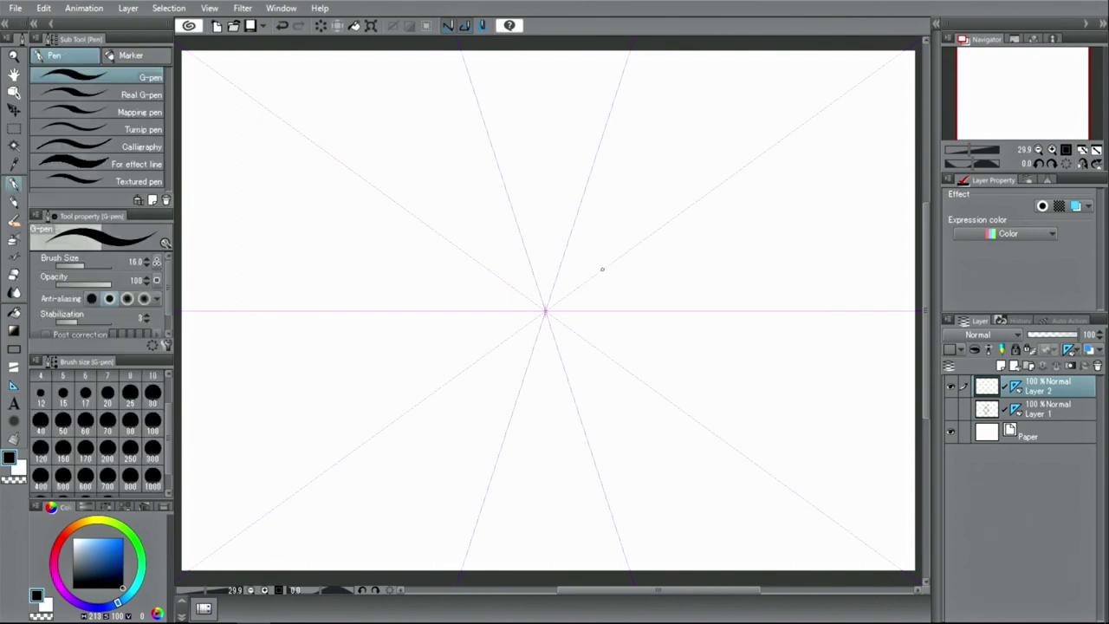
drag(602, 269, 577, 216)
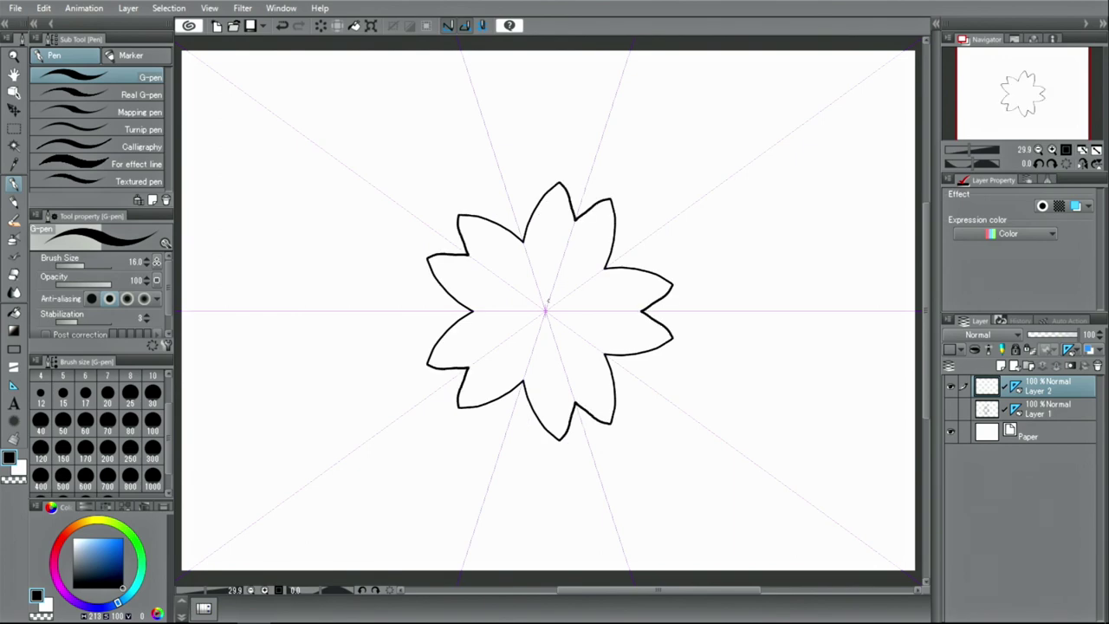
mouse_move(547, 299)
mouse_down()
mouse_move(555, 264)
mouse_move(571, 276)
mouse_move(564, 265)
mouse_up()
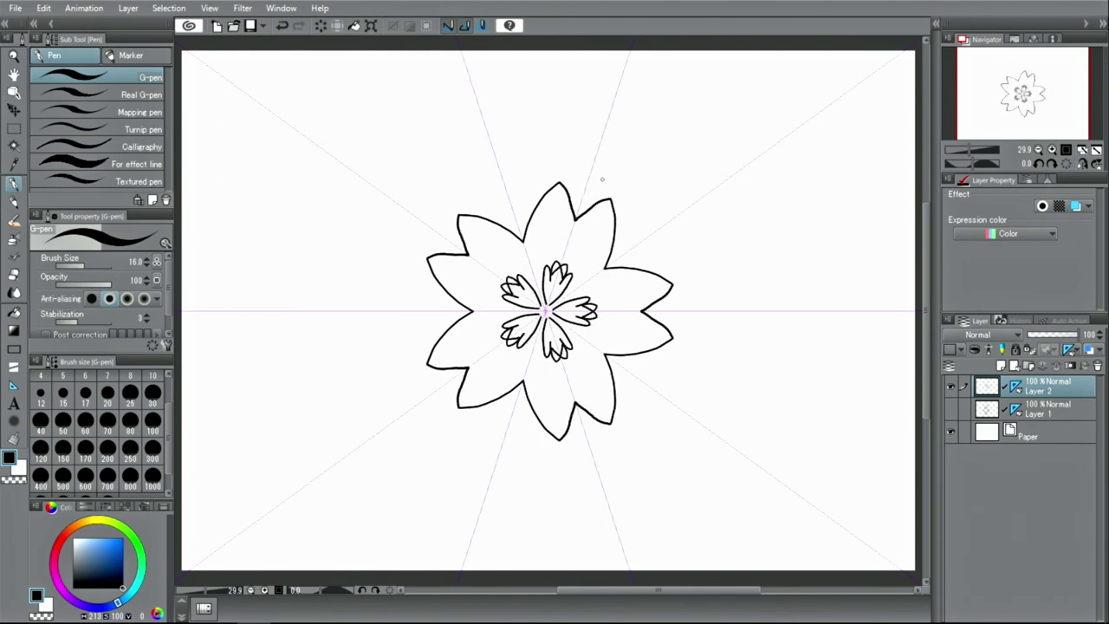
mouse_move(664, 277)
mouse_down()
mouse_move(615, 215)
mouse_move(665, 245)
mouse_up()
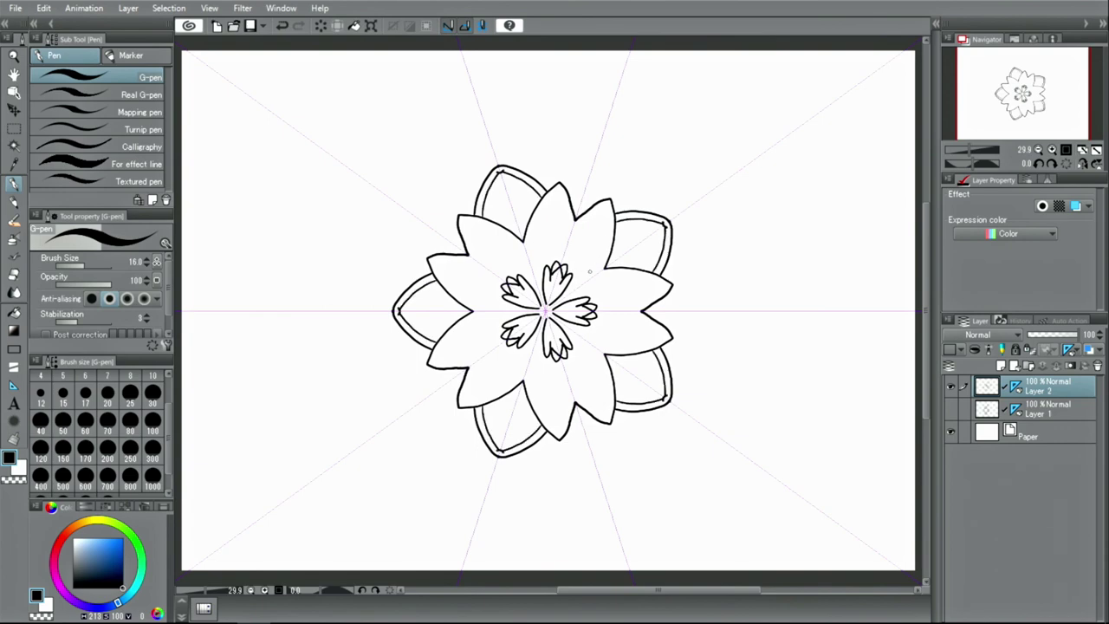
mouse_move(590, 271)
mouse_down()
mouse_move(594, 251)
mouse_move(575, 232)
mouse_move(563, 248)
mouse_up()
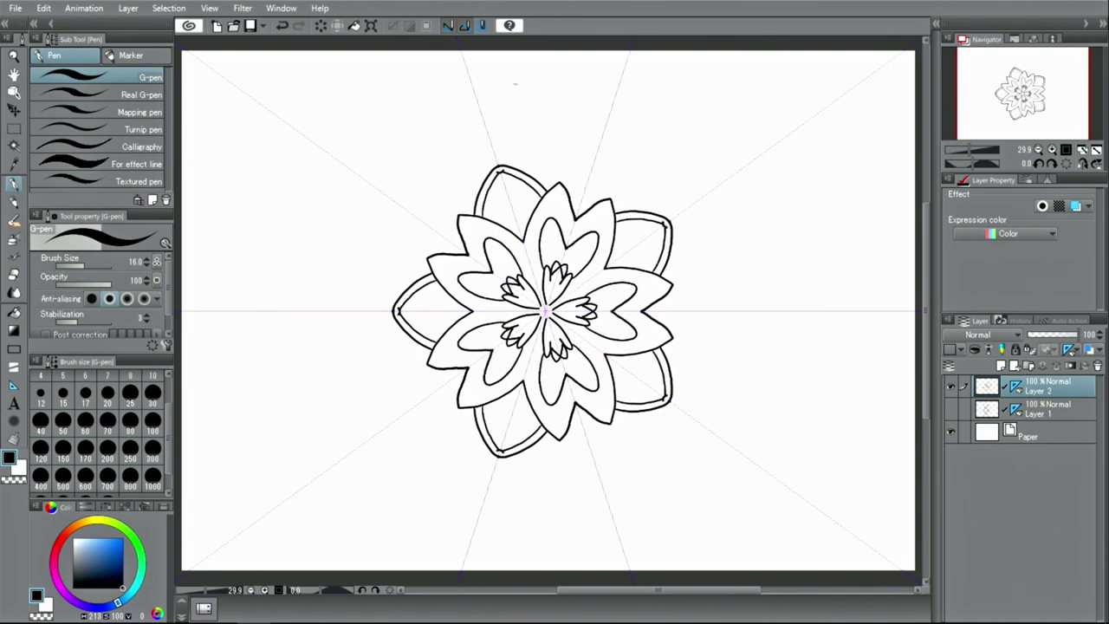
click(321, 25)
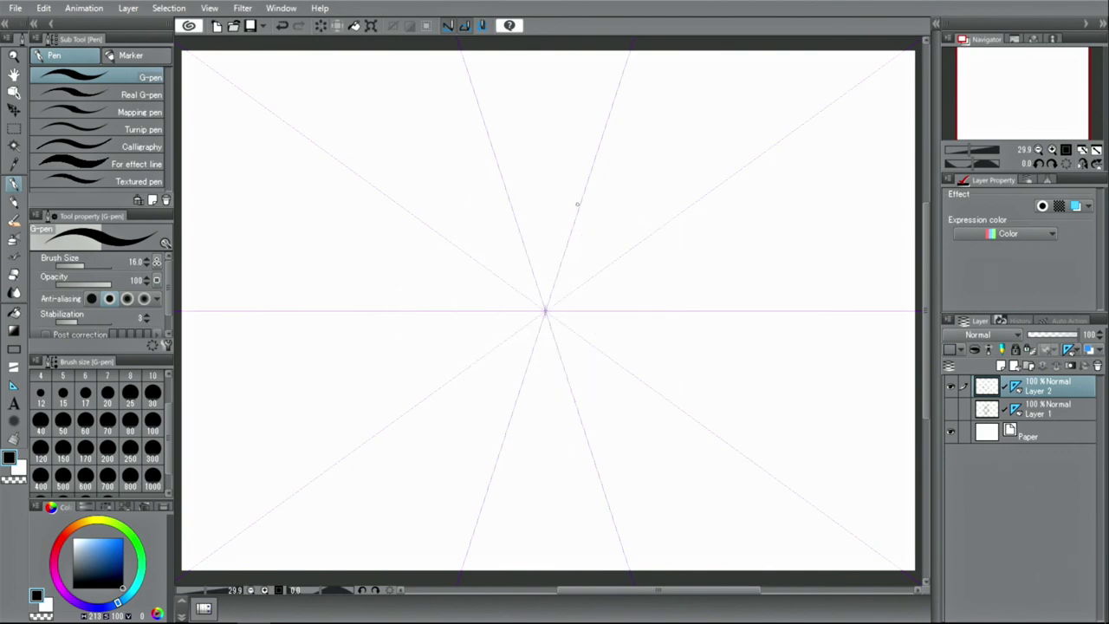
- Draw a star, wavy and scalloped rings, a large outer ring and petals radially
mouse_move(581, 196)
mouse_down()
mouse_move(473, 300)
mouse_move(446, 279)
mouse_move(449, 314)
mouse_up()
mouse_move(535, 192)
mouse_down()
mouse_move(592, 188)
mouse_move(667, 226)
mouse_up()
drag(620, 187, 676, 240)
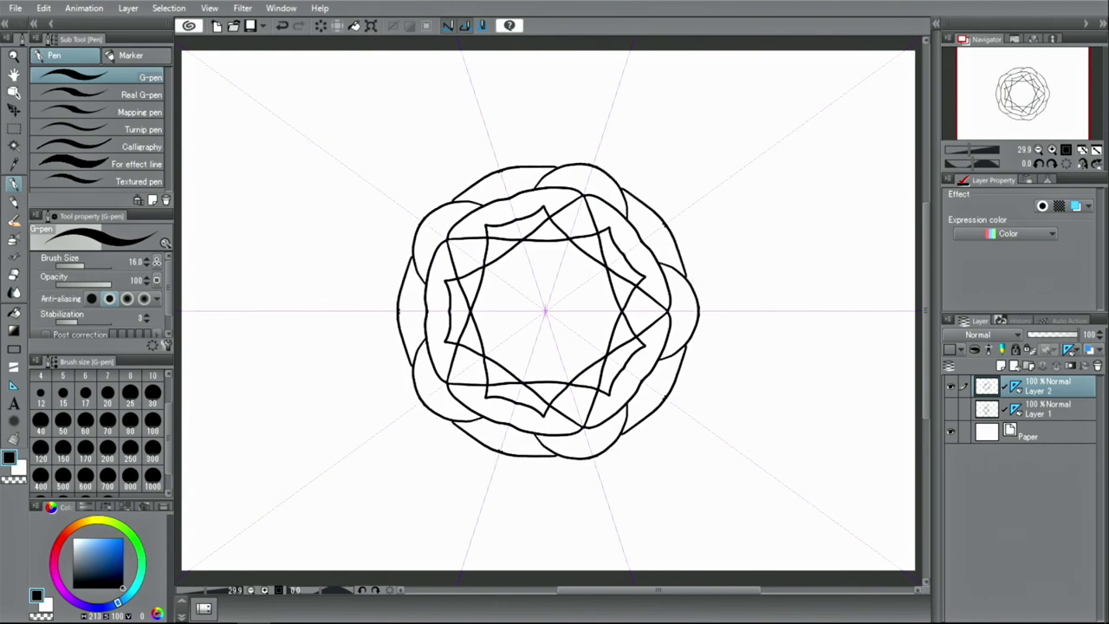
mouse_move(611, 96)
mouse_down()
mouse_move(468, 107)
mouse_move(617, 121)
mouse_up()
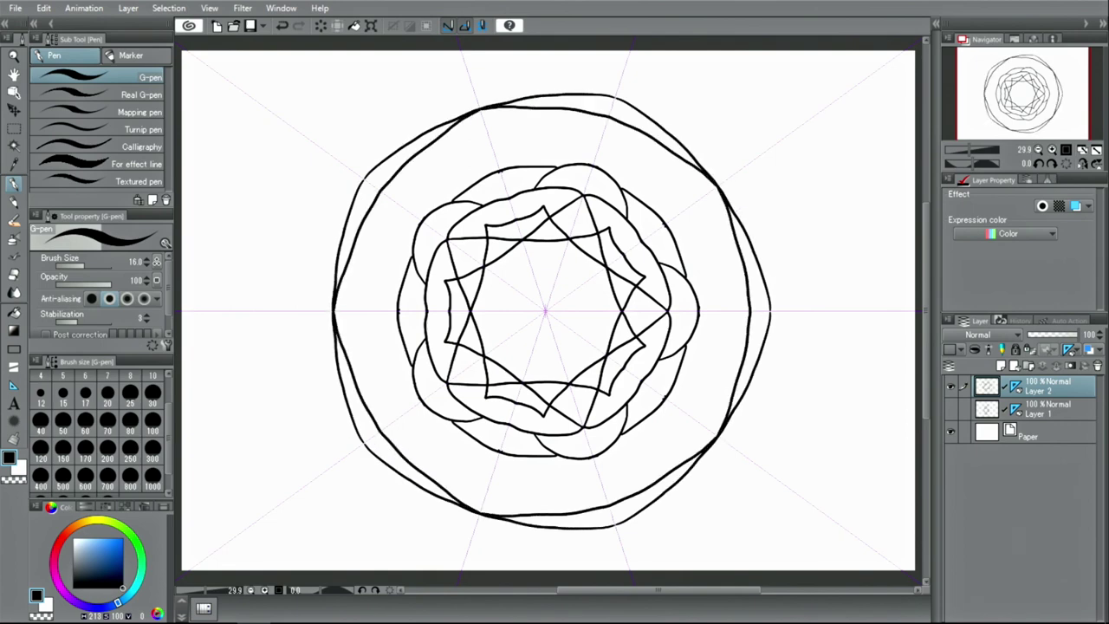
mouse_move(519, 109)
mouse_down()
mouse_move(465, 160)
mouse_move(465, 187)
mouse_up()
drag(573, 112, 552, 130)
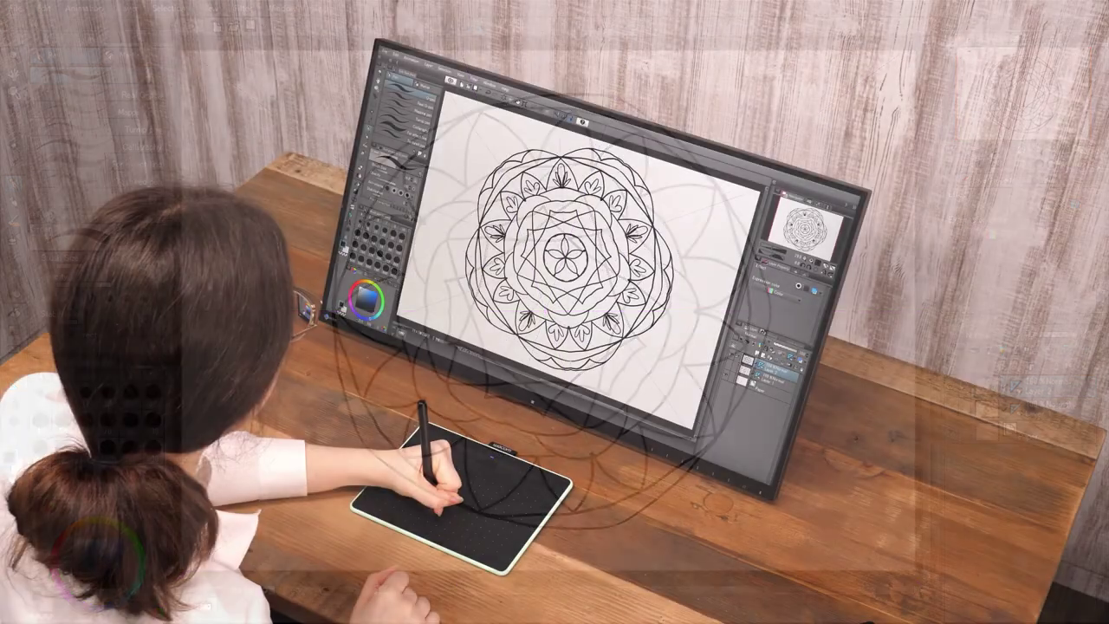